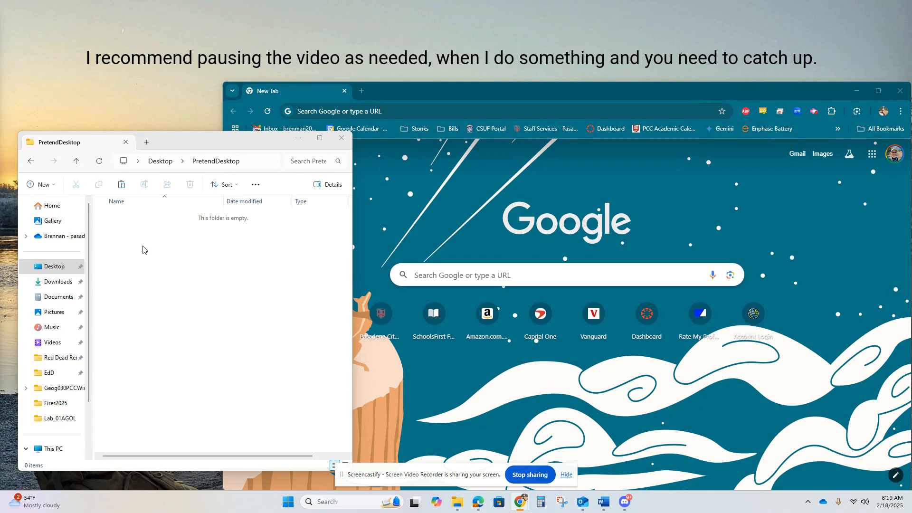
# Copy the zipped Lab_01AGOL1 folder from Downloads and go to the PretendDesktop folder on the Desktop
pyautogui.click(57, 282)
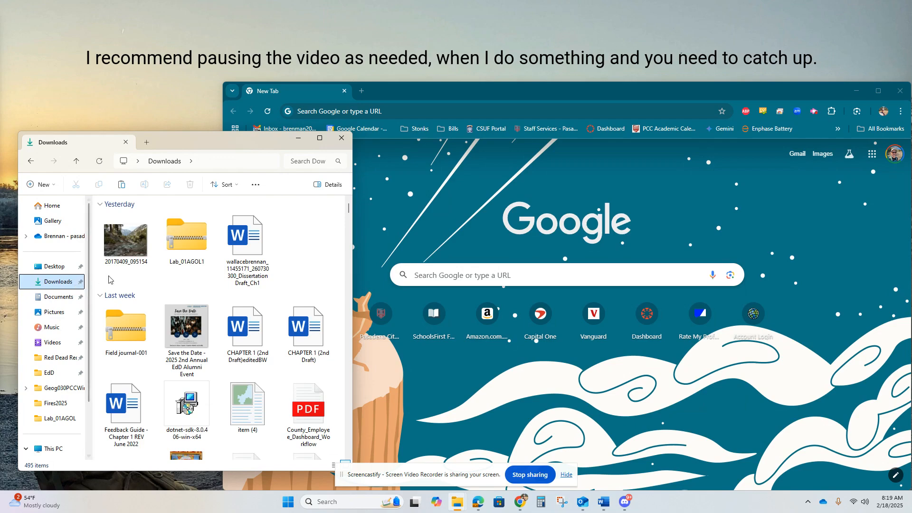
pyautogui.click(193, 248)
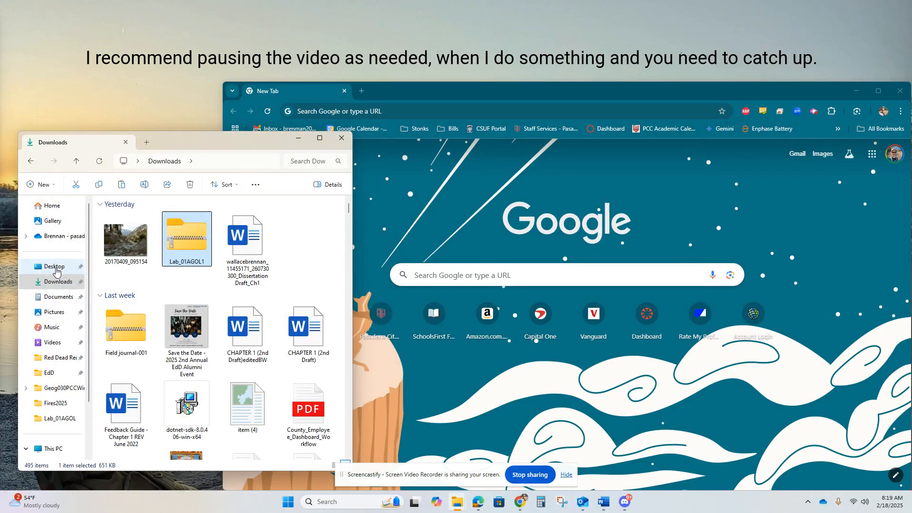
pyautogui.click(55, 267)
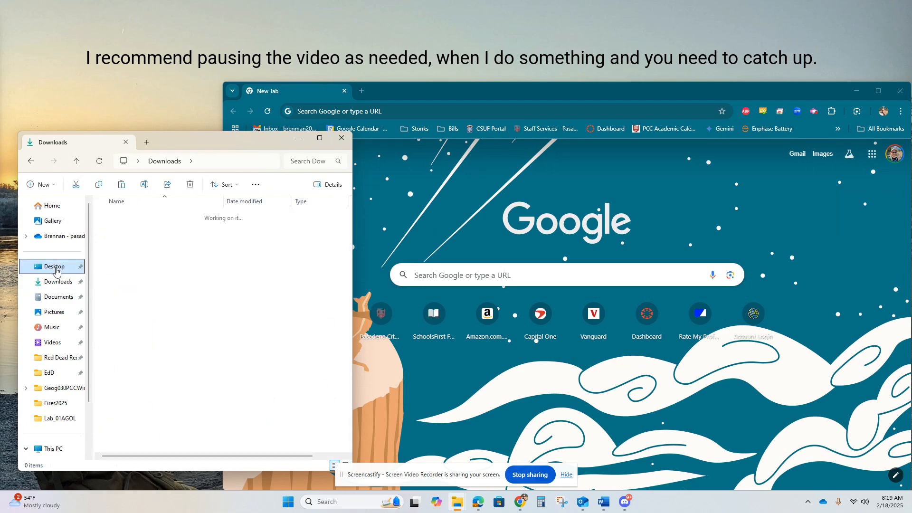
pyautogui.doubleClick(126, 217)
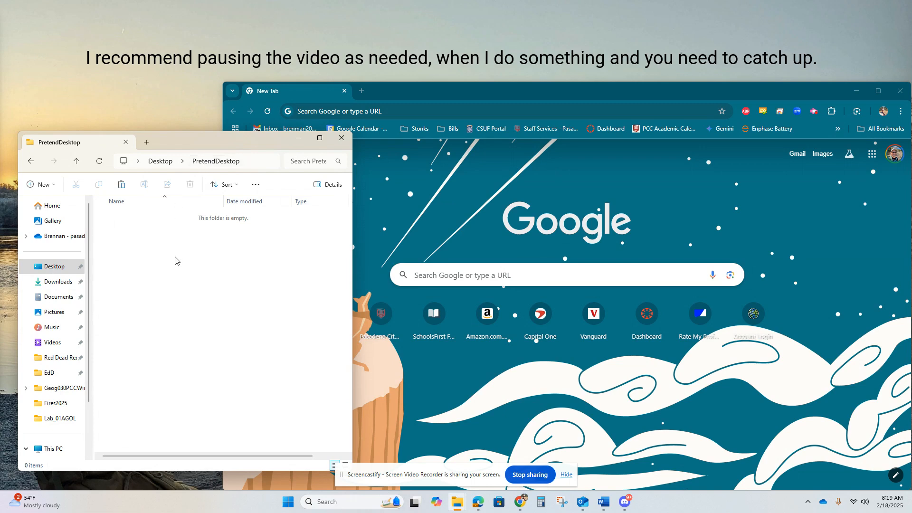
# Create a new folder named GEOG11 inside PretendDesktop
pyautogui.rightClick(152, 258)
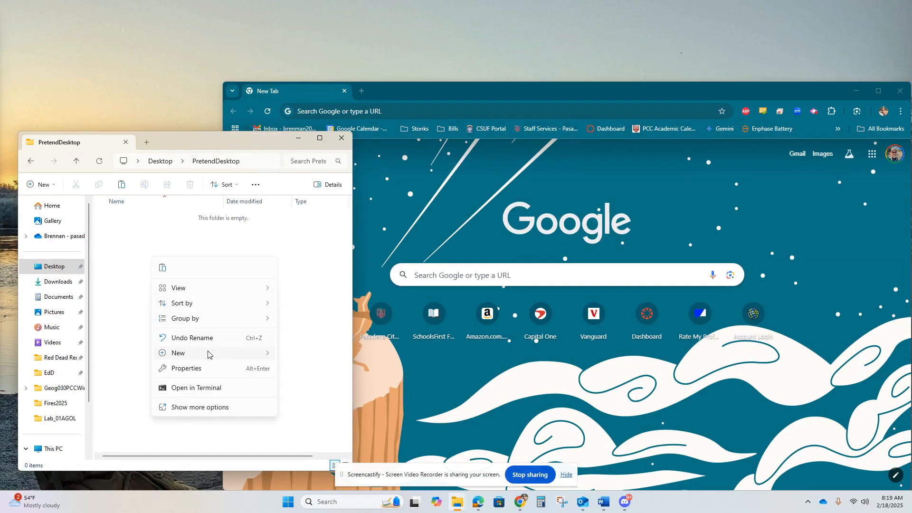
pyautogui.moveTo(208, 354)
pyautogui.click(325, 187)
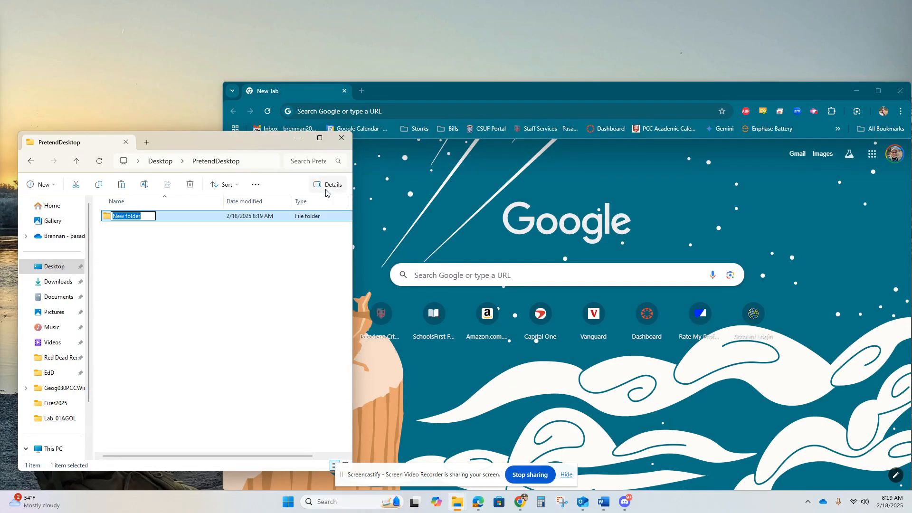
pyautogui.write('GEOG1')
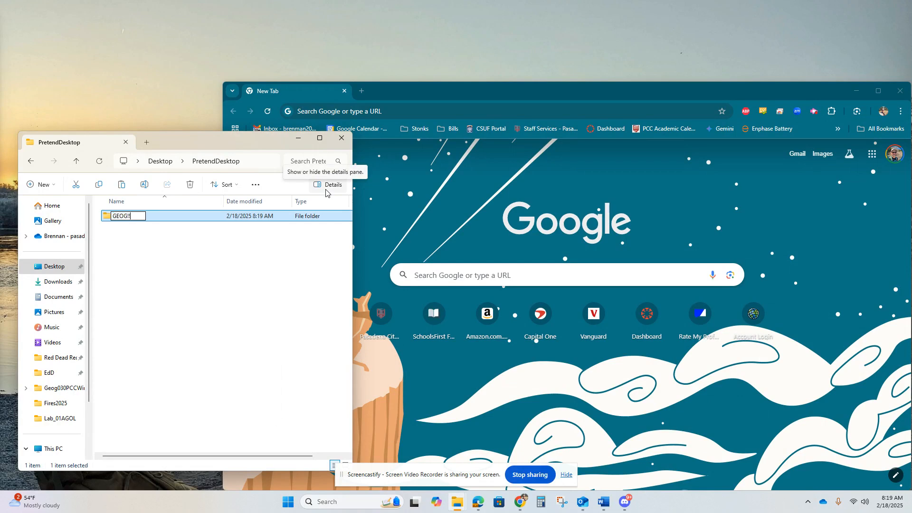
pyautogui.write('1')
pyautogui.press('Return')
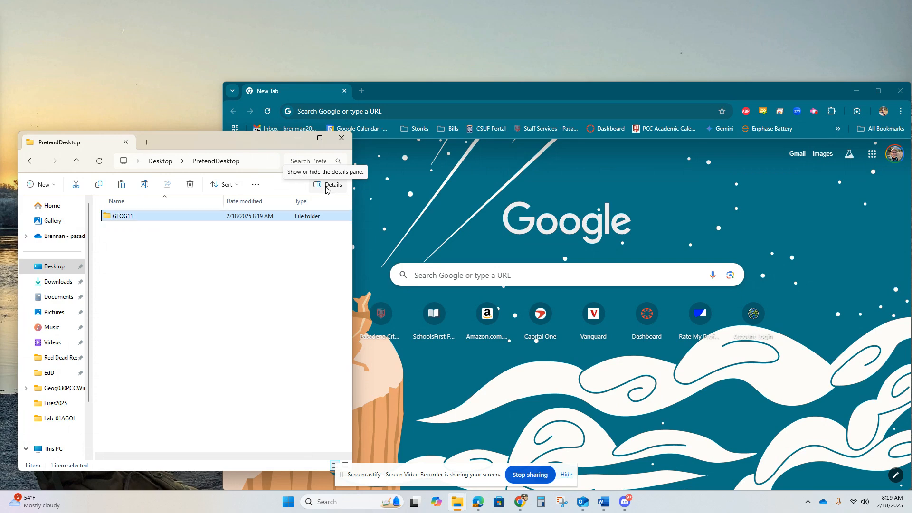
# Paste the zipped Lab_01AGOL1 into the GEOG11 folder and extract all its files there, using the default destination
pyautogui.doubleClick(137, 219)
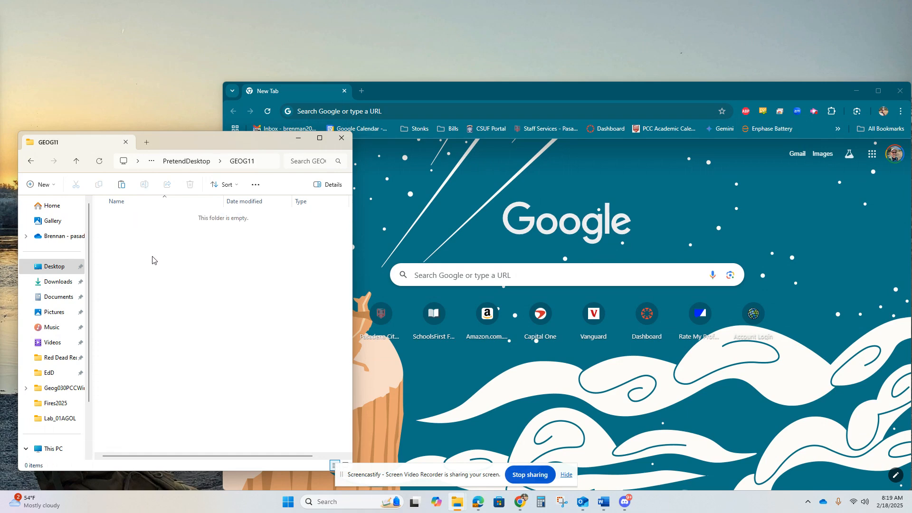
pyautogui.hotkey('ctrl', 'v')
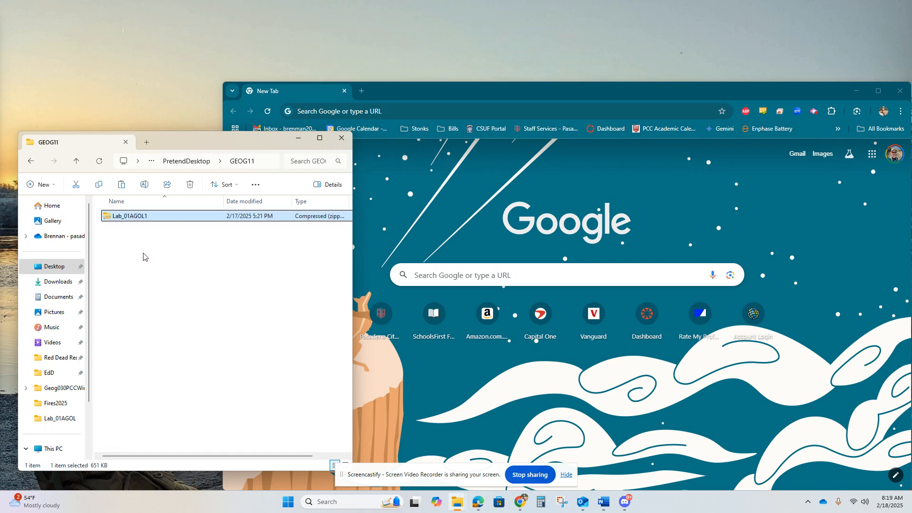
pyautogui.click(139, 232)
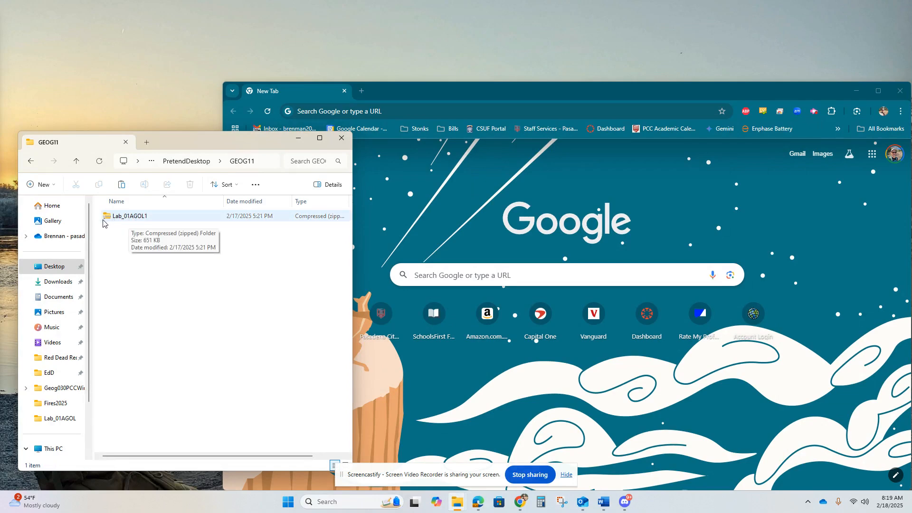
pyautogui.rightClick(128, 221)
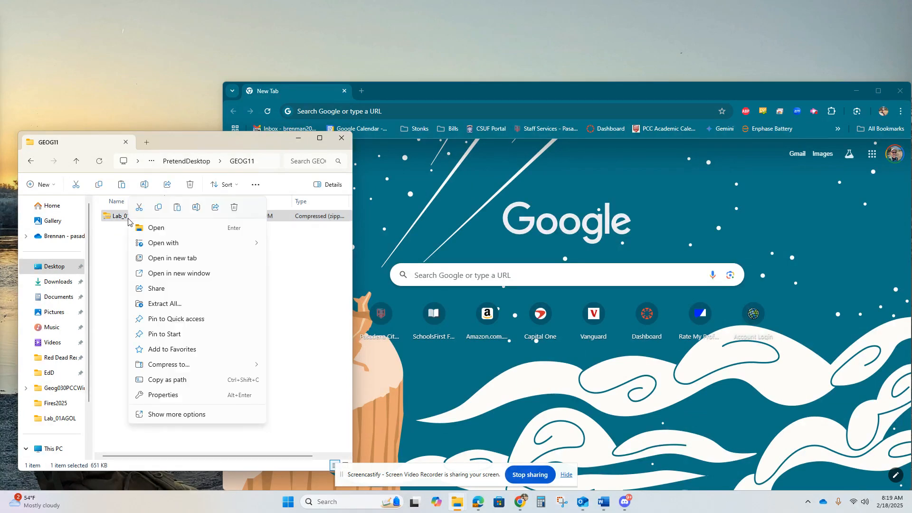
pyautogui.click(171, 306)
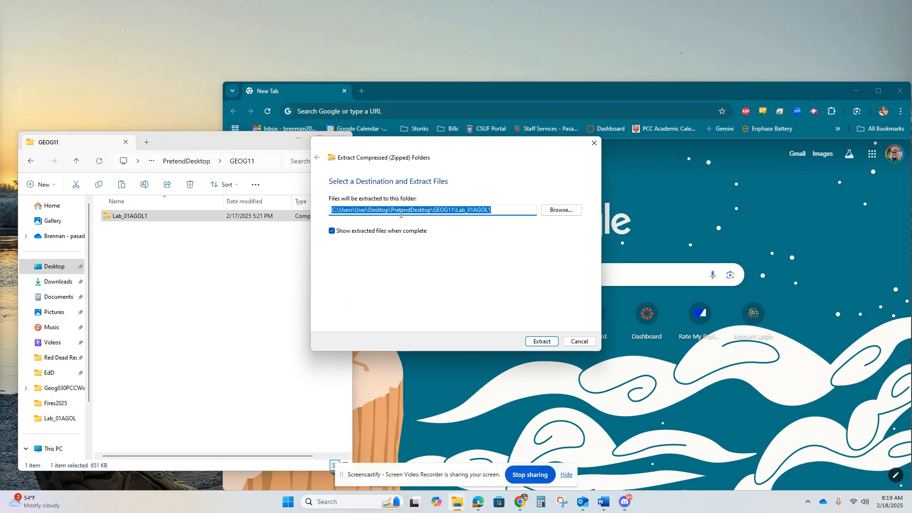
pyautogui.click(542, 341)
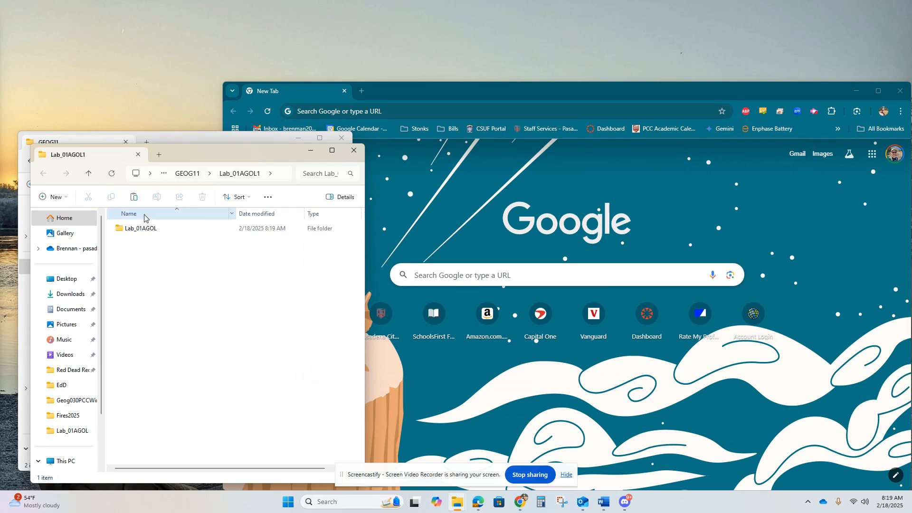
# Open the Lab1_AGOLData Word document from the extracted Lab_01AGOL folder and place its window beside the file window
pyautogui.doubleClick(143, 229)
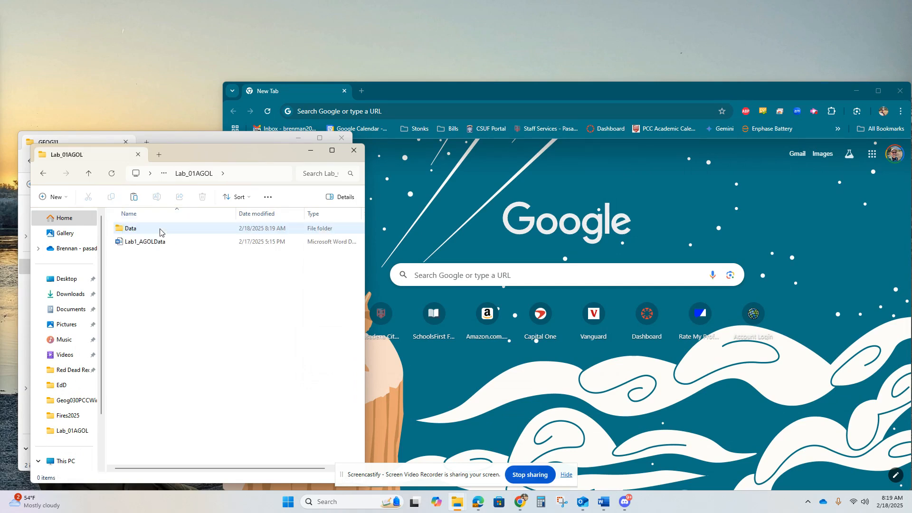
pyautogui.doubleClick(162, 242)
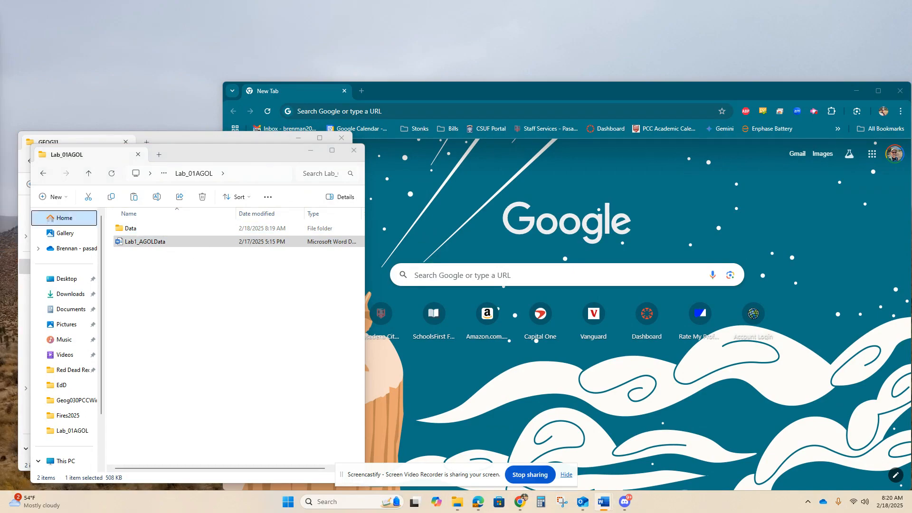
pyautogui.moveTo(418, 17); pyautogui.dragTo(304, 38)
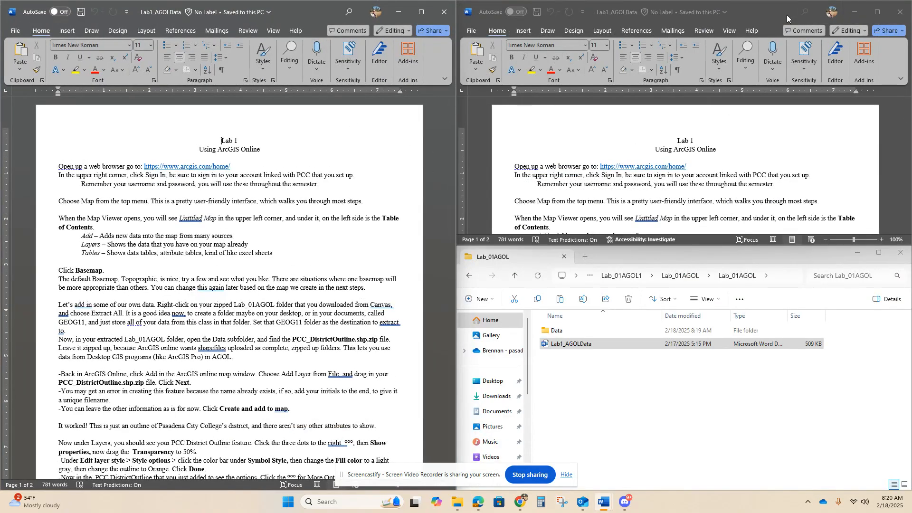
# Move one Lab1_AGOLData window off this screen and put away the other document window and the Lab_01AGOL folder window
pyautogui.moveTo(787, 16); pyautogui.dragTo(0, 114)
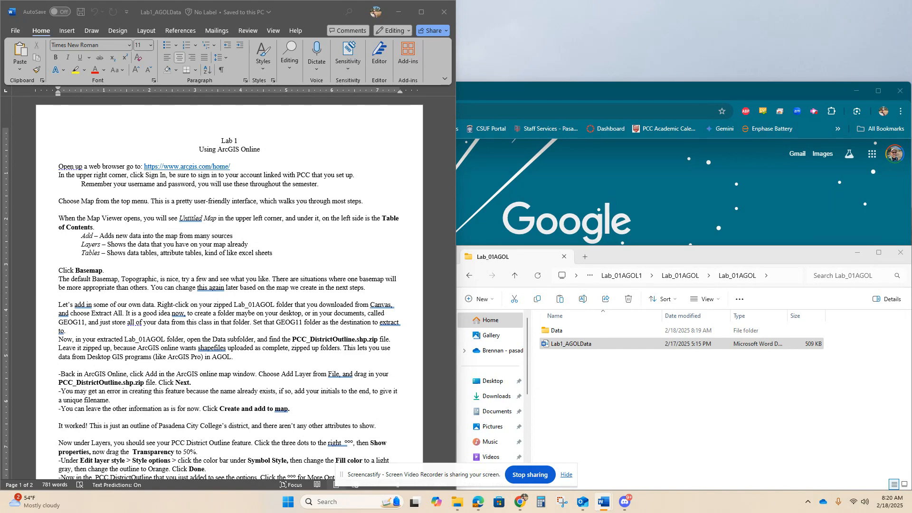
pyautogui.click(442, 14)
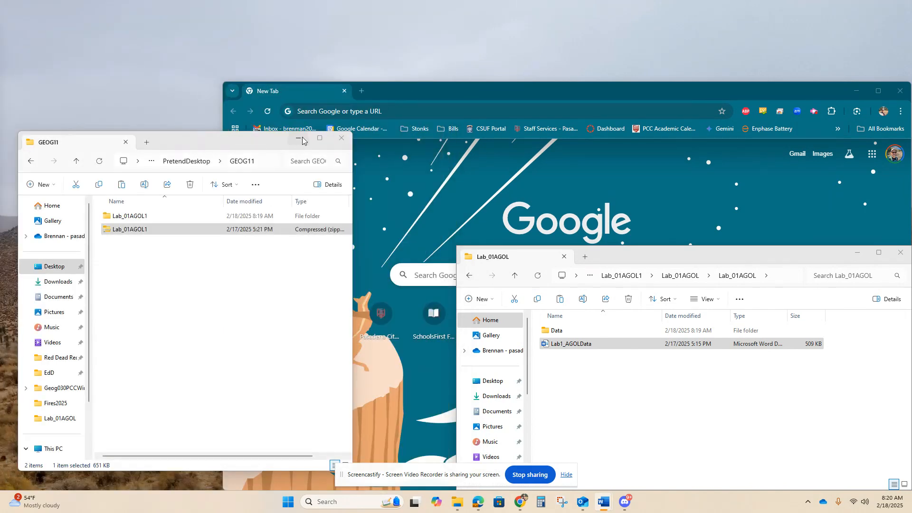
pyautogui.click(857, 255)
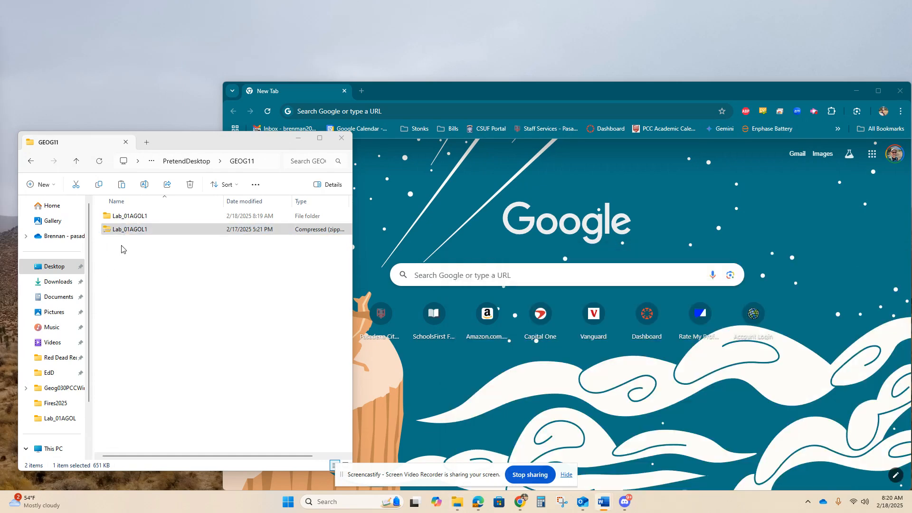
# Check the contents of the extracted Lab_01AGOL1 folder, then delete the zipped Lab_01AGOL1 from GEOG11
pyautogui.click(132, 233)
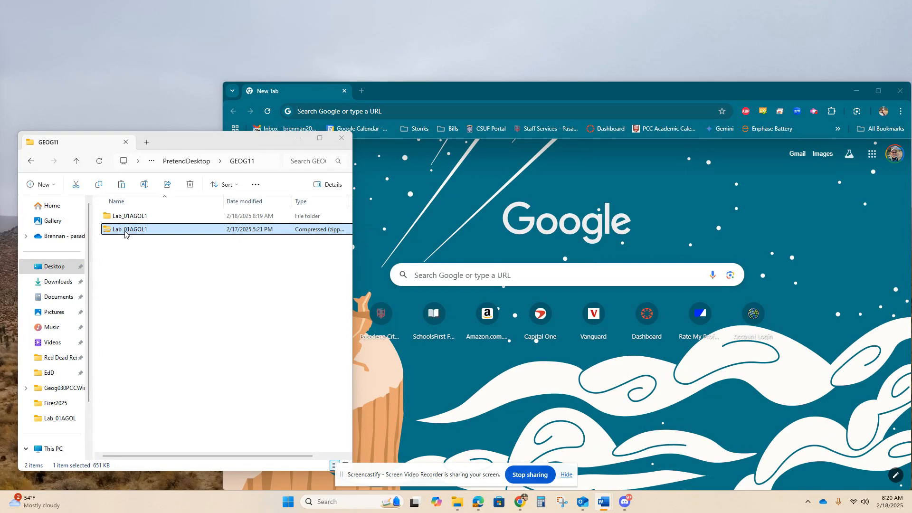
pyautogui.doubleClick(125, 217)
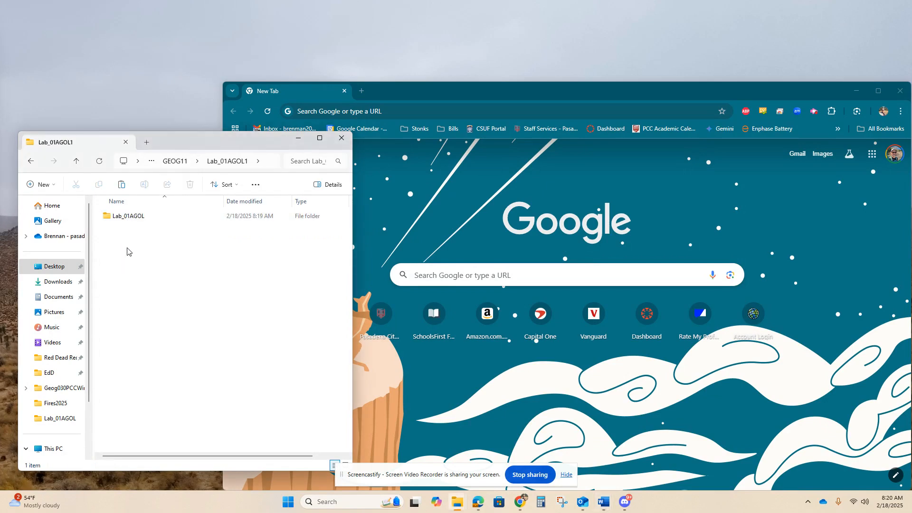
pyautogui.click(131, 218)
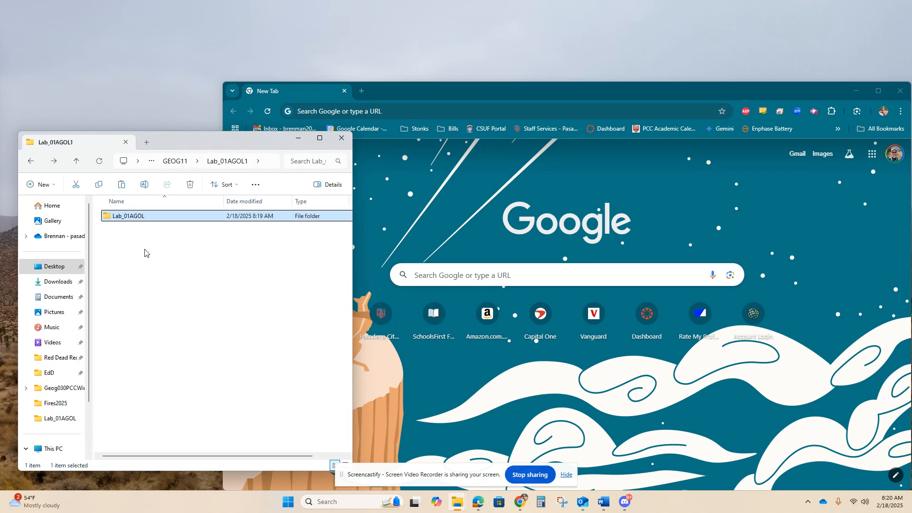
pyautogui.hotkey('alt', 'Left')
pyautogui.click(134, 230)
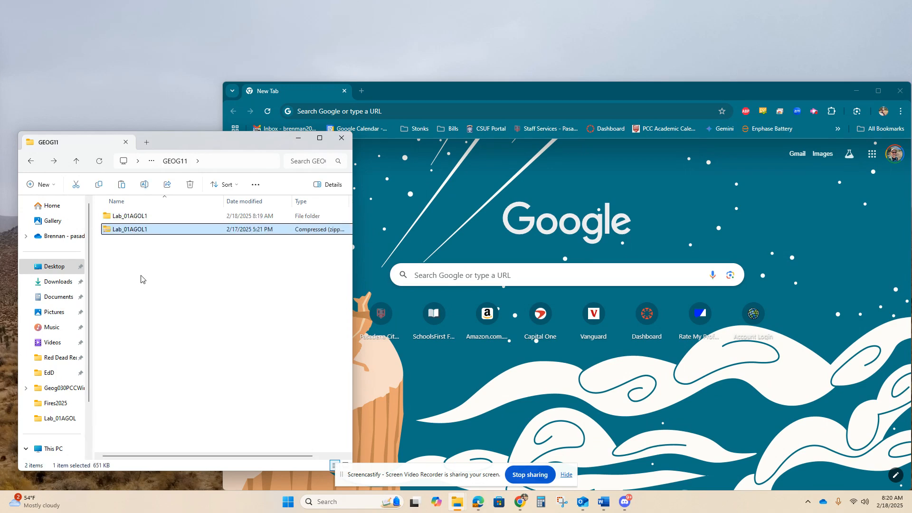
pyautogui.press('Delete')
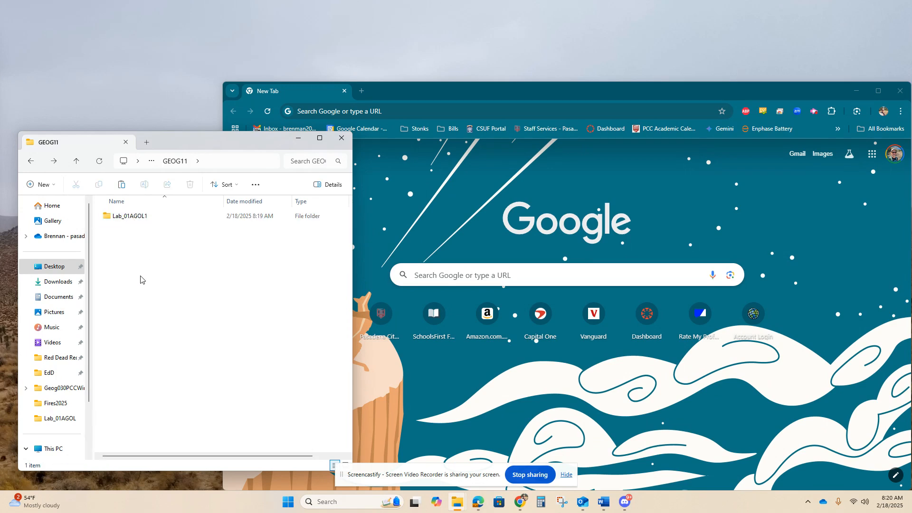
# Switch to Chrome, go to arcgis.com and sign in to ArcGIS Online with the saved ArcGIS login
pyautogui.click(407, 111)
pyautogui.write('arcgis.com')
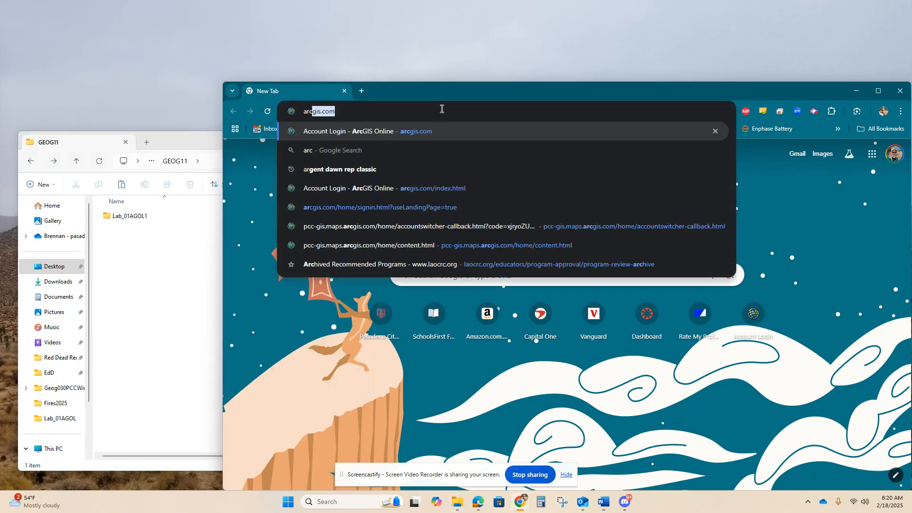
pyautogui.press('Return')
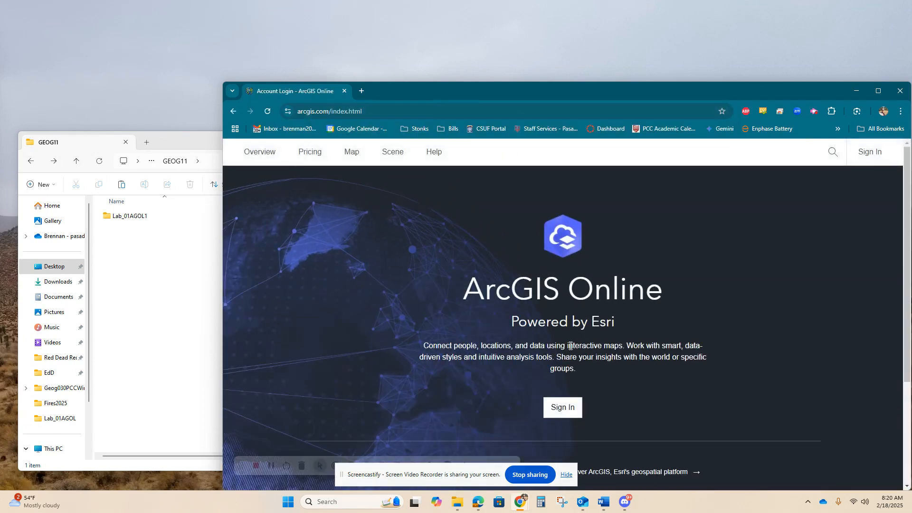
pyautogui.click(564, 409)
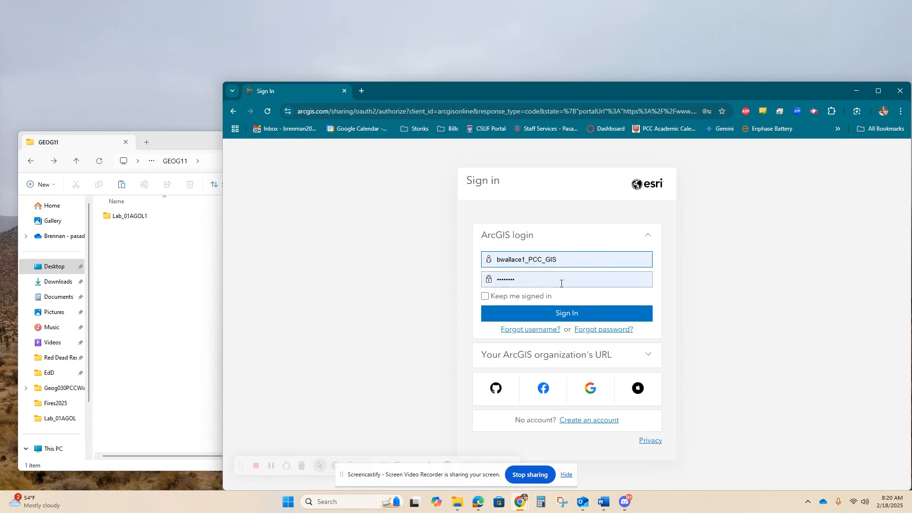
pyautogui.click(577, 314)
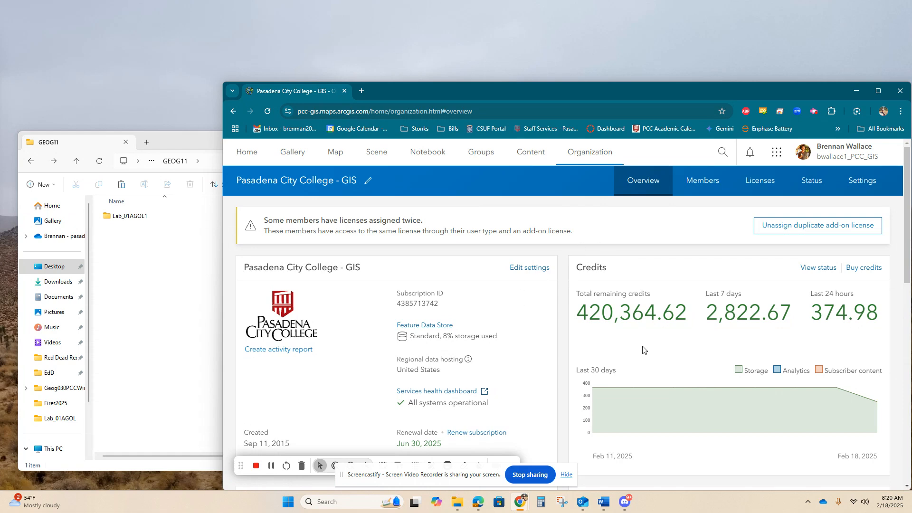
# Look through the organization's Home, Content and Groups pages
pyautogui.click(246, 152)
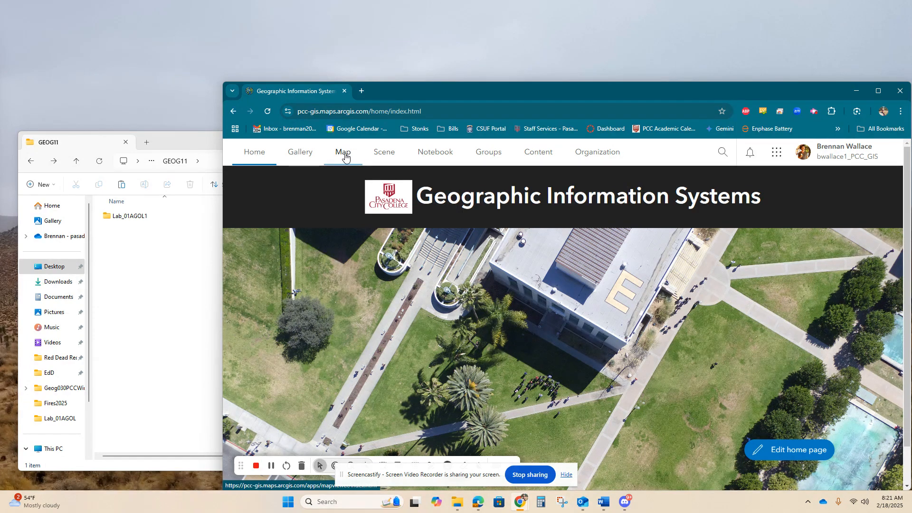
pyautogui.click(542, 154)
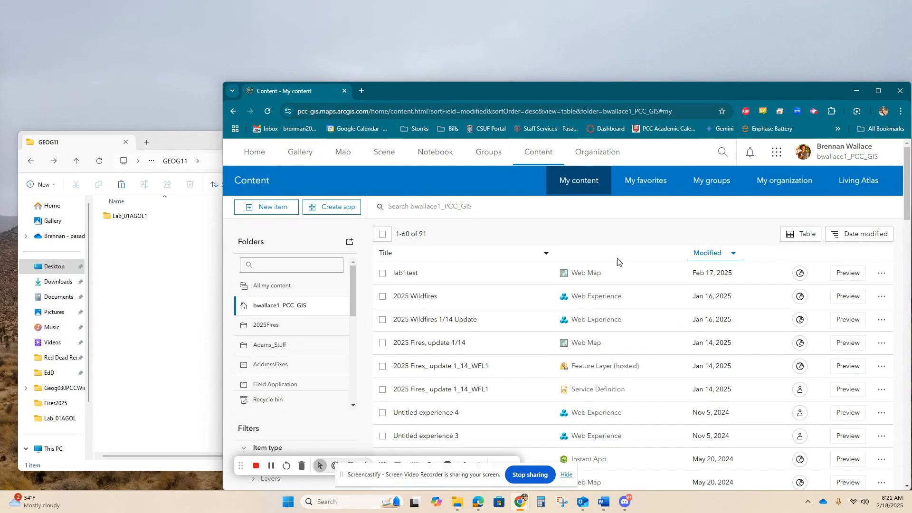
pyautogui.click(488, 153)
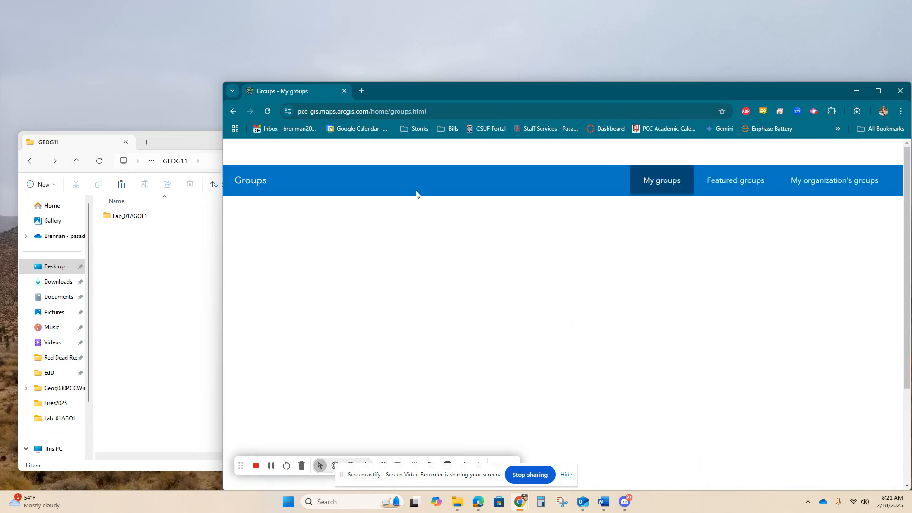
# Open a new map in Map Viewer and enlarge the browser window
pyautogui.click(343, 155)
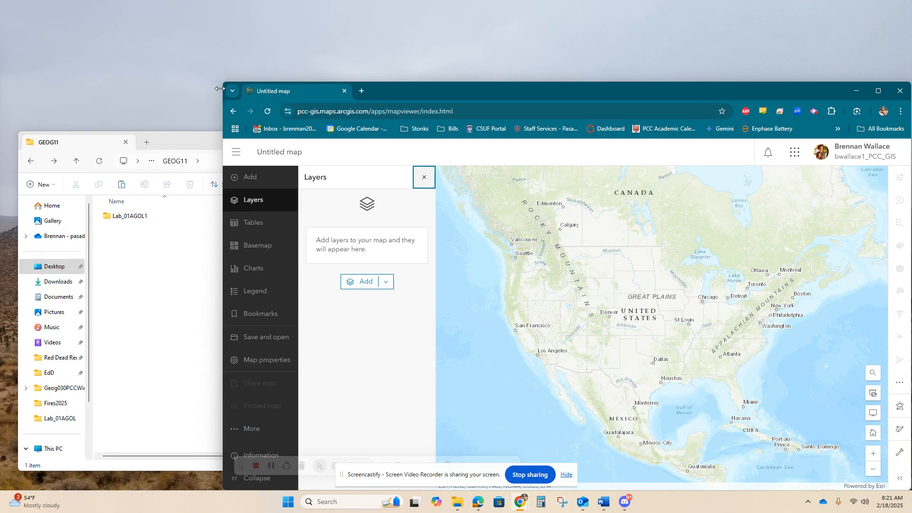
pyautogui.moveTo(221, 83); pyautogui.dragTo(158, 45)
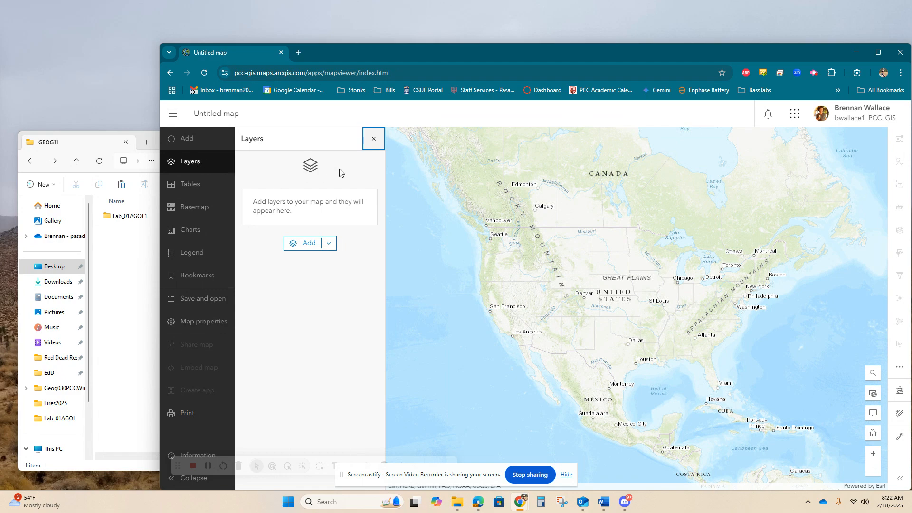
# Bookmark the map view of the Pasadena City College campus with the title PCC
pyautogui.click(205, 188)
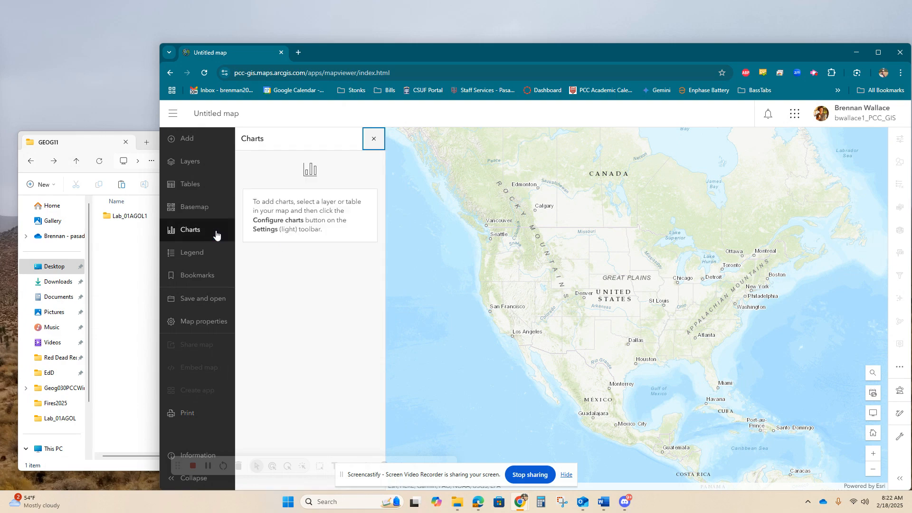
pyautogui.click(210, 286)
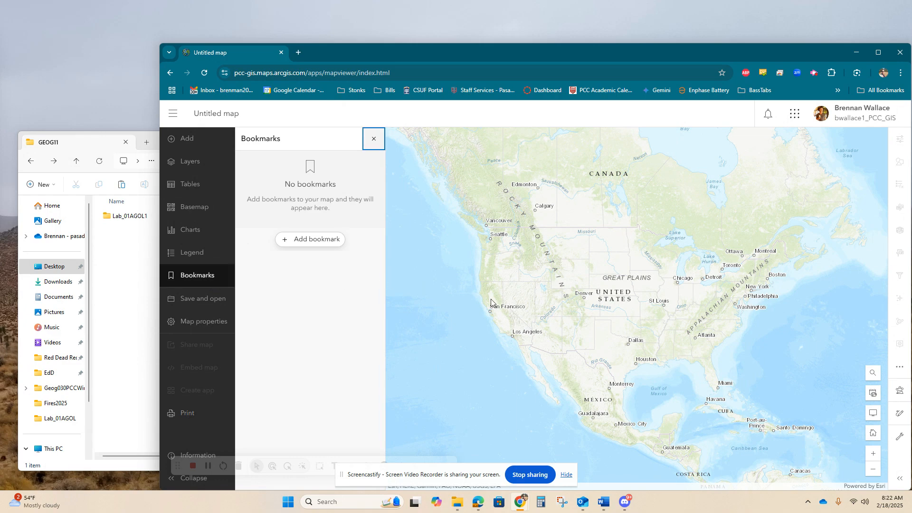
pyautogui.scroll(3, 517, 338)
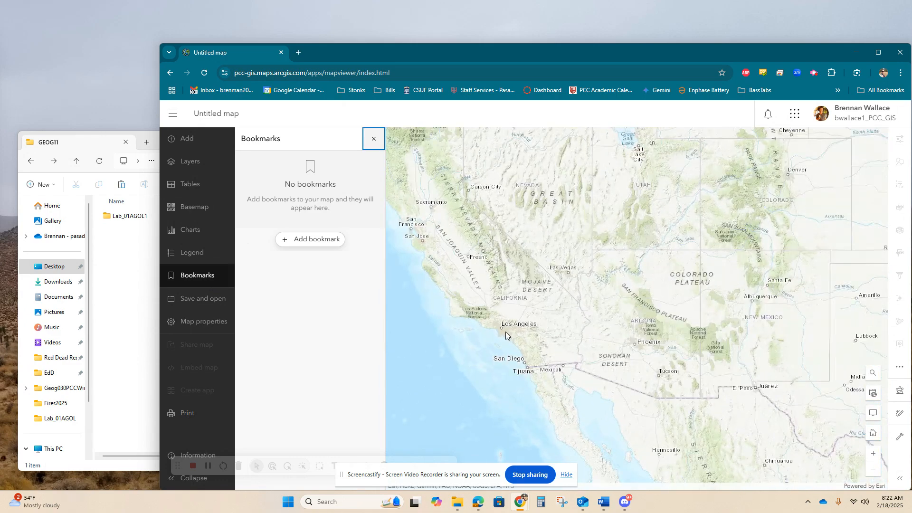
pyautogui.click(507, 331)
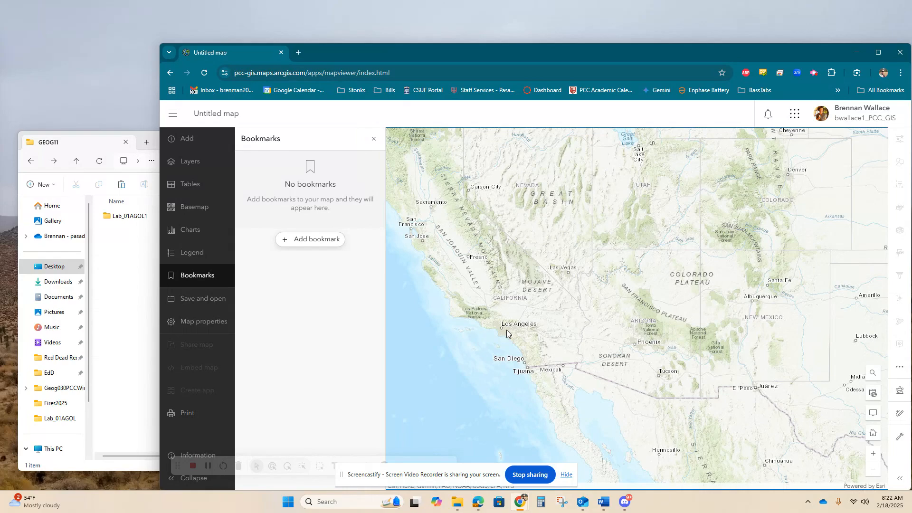
pyautogui.click(305, 241)
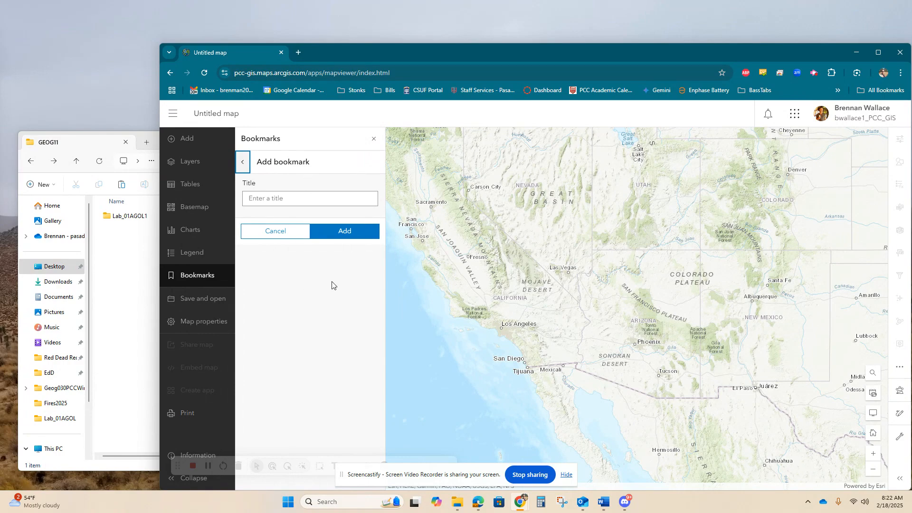
pyautogui.scroll(5, 519, 338)
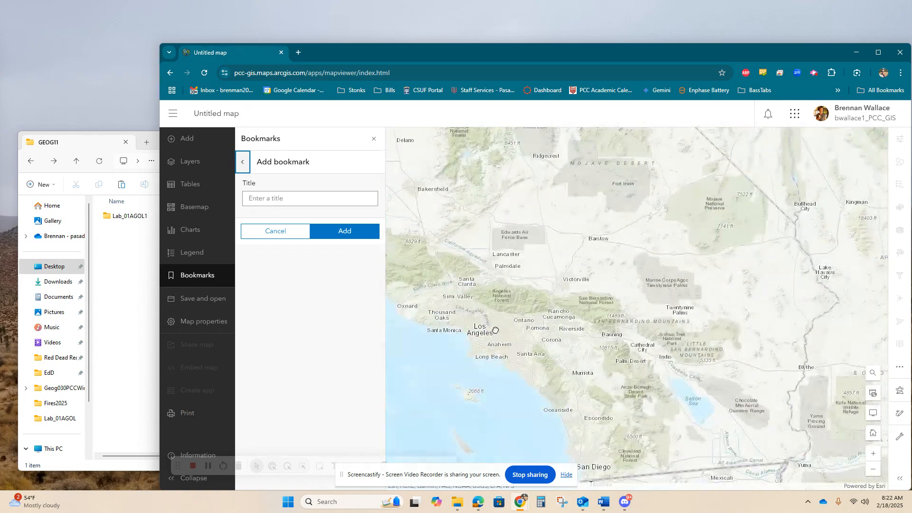
pyautogui.scroll(4, 582, 280)
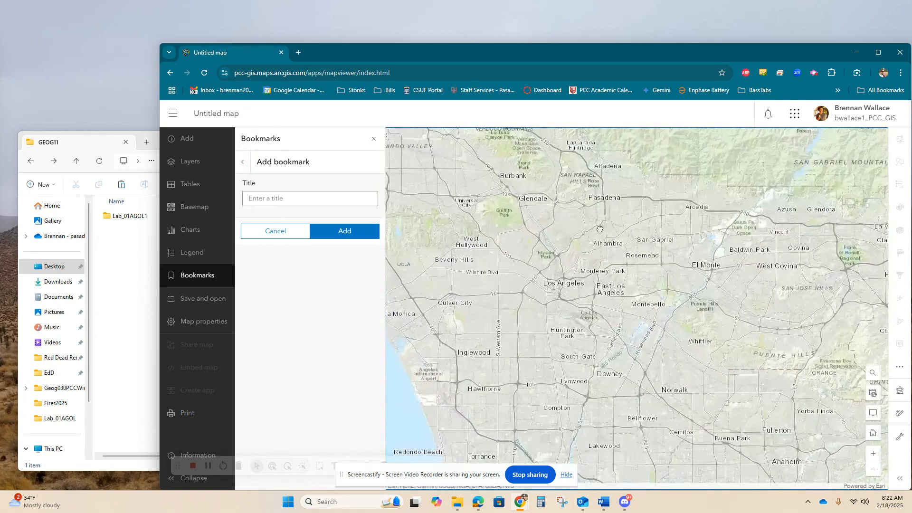
pyautogui.scroll(4, 582, 280)
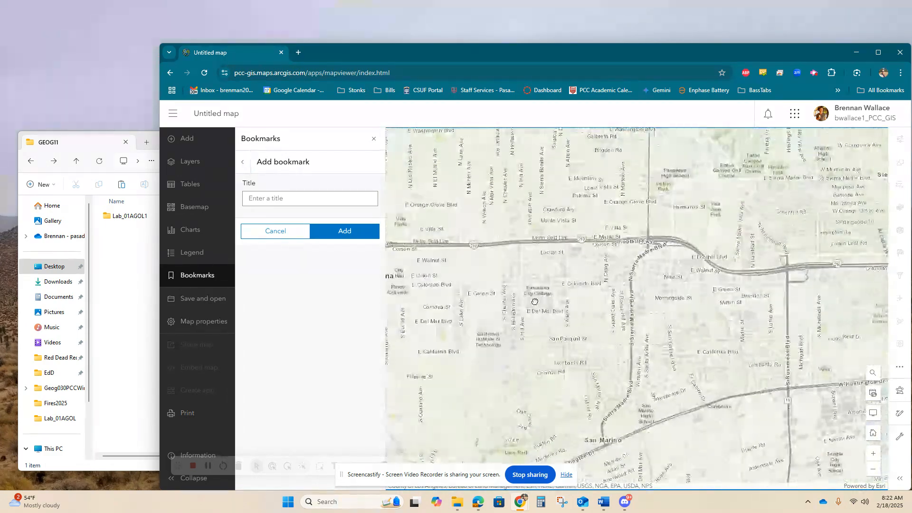
pyautogui.click(314, 199)
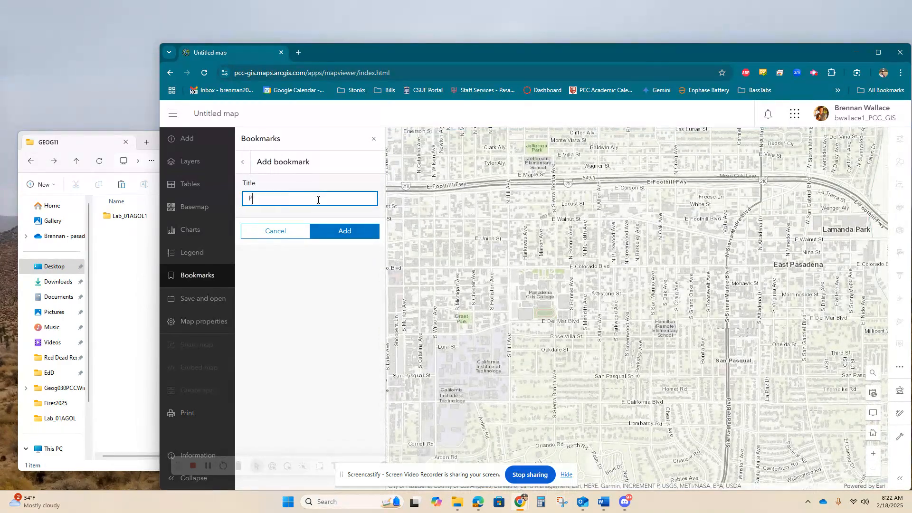
pyautogui.write('PCC')
pyautogui.scroll(3, 561, 286)
pyautogui.click(348, 233)
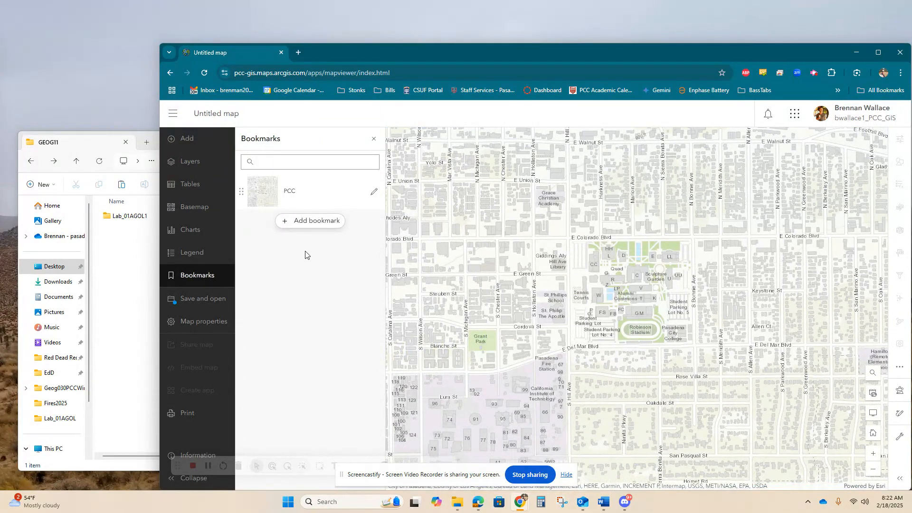
# Test the PCC bookmark by moving the map away from the campus and returning to the saved view
pyautogui.scroll(-5, 595, 283)
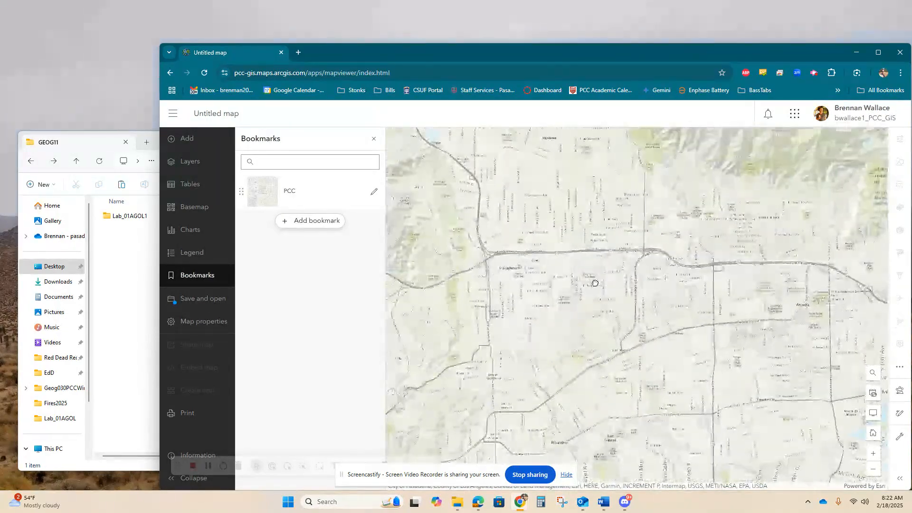
pyautogui.scroll(-5, 595, 283)
pyautogui.moveTo(712, 247); pyautogui.dragTo(418, 266)
pyautogui.moveTo(699, 232); pyautogui.dragTo(317, 229)
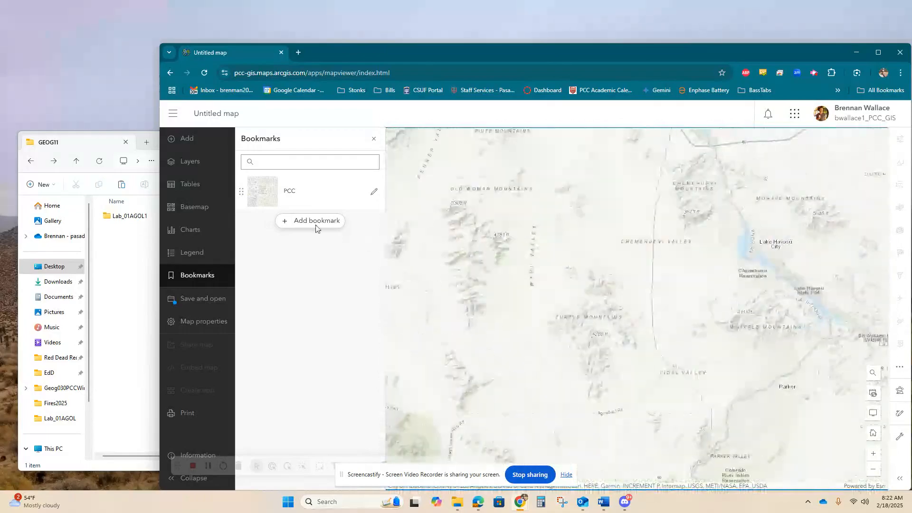
pyautogui.click(292, 193)
pyautogui.moveTo(689, 238); pyautogui.dragTo(265, 393)
pyautogui.moveTo(679, 266); pyautogui.dragTo(540, 326)
pyautogui.click(267, 192)
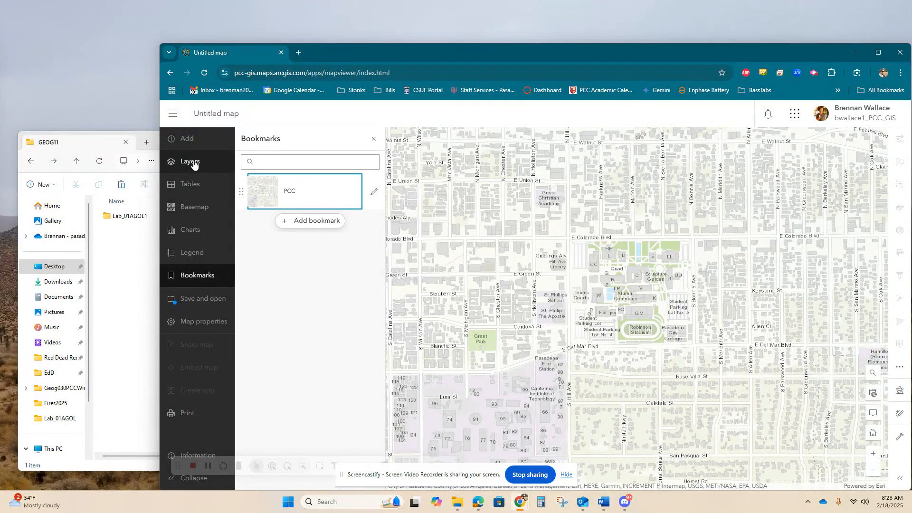
# Try the Colored Pencil Map basemap and inspect the campus in it at closer range
pyautogui.click(192, 211)
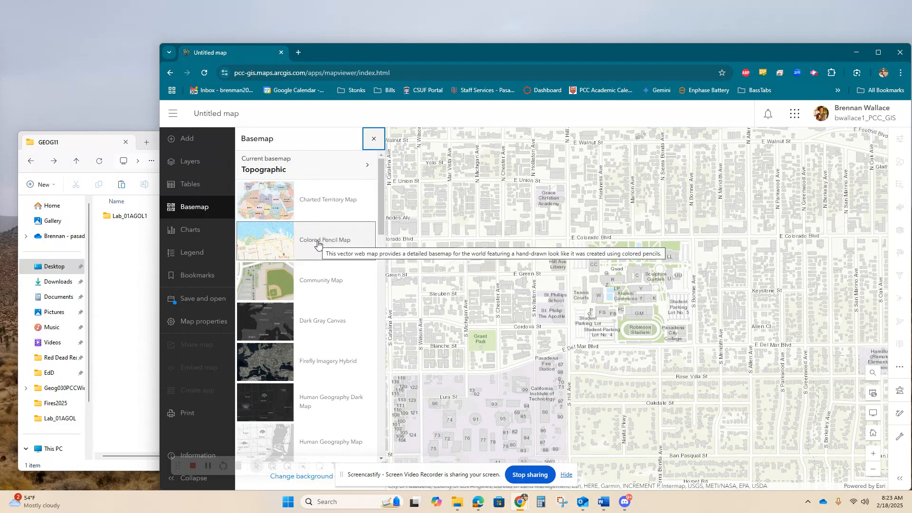
pyautogui.click(325, 241)
pyautogui.click(327, 241)
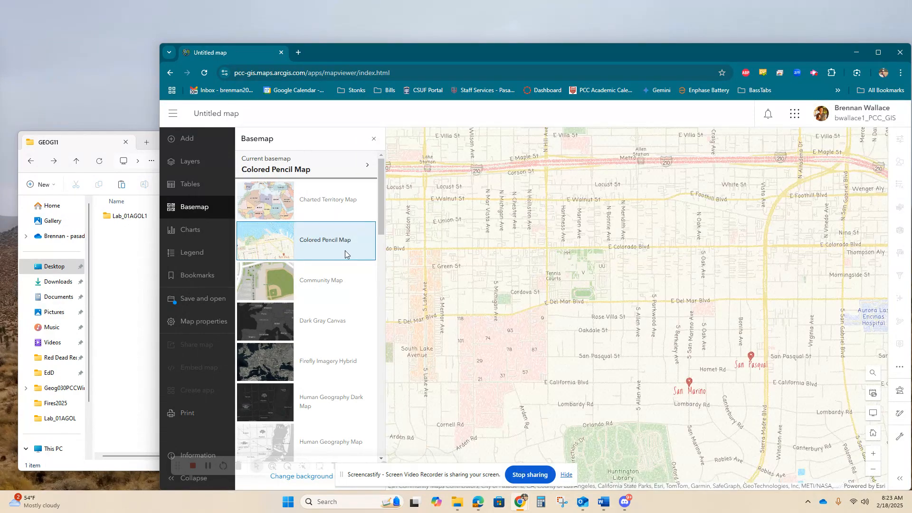
pyautogui.scroll(2, 572, 272)
pyautogui.scroll(2, 571, 272)
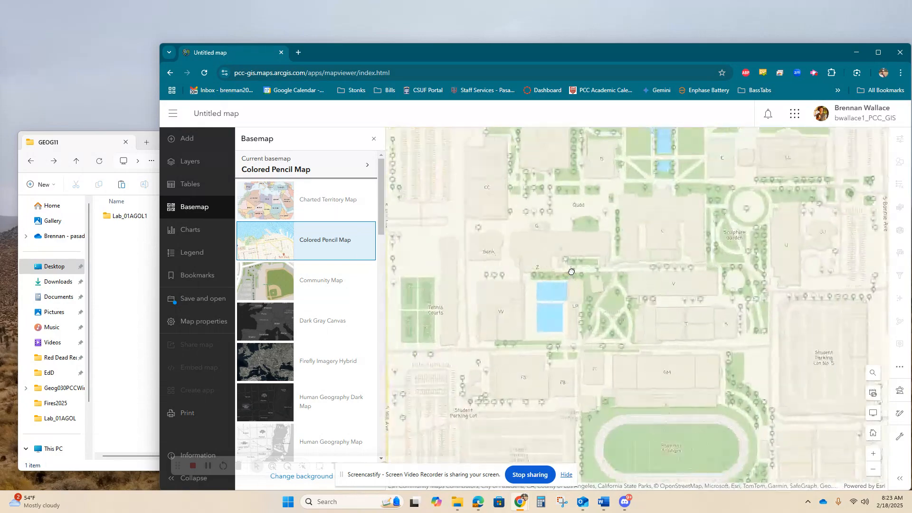
pyautogui.scroll(-1, 571, 271)
pyautogui.scroll(-1, 571, 270)
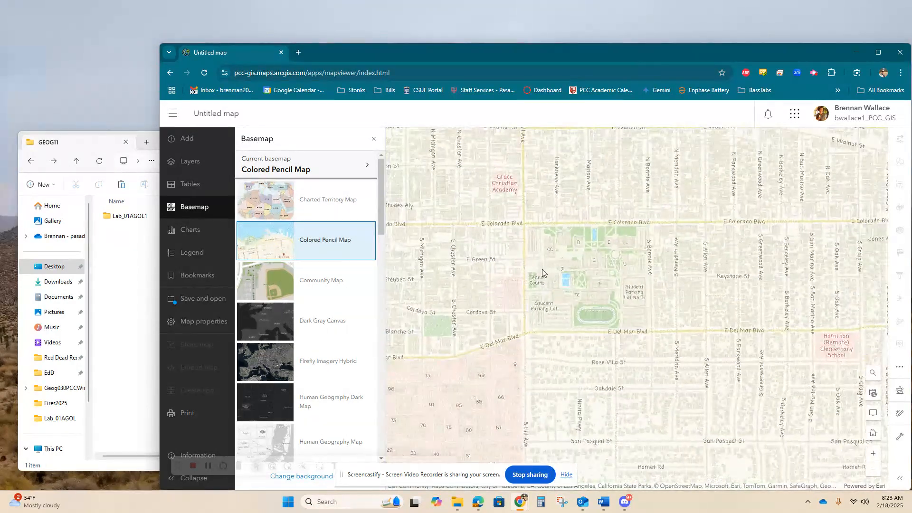
# Try the Community Map and Dark Gray Canvas basemaps over the campus area
pyautogui.click(327, 291)
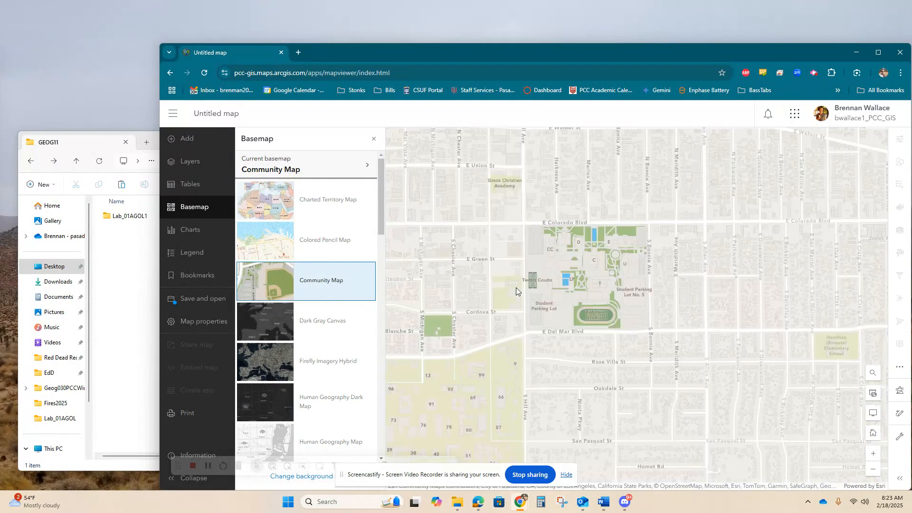
pyautogui.scroll(1, 586, 278)
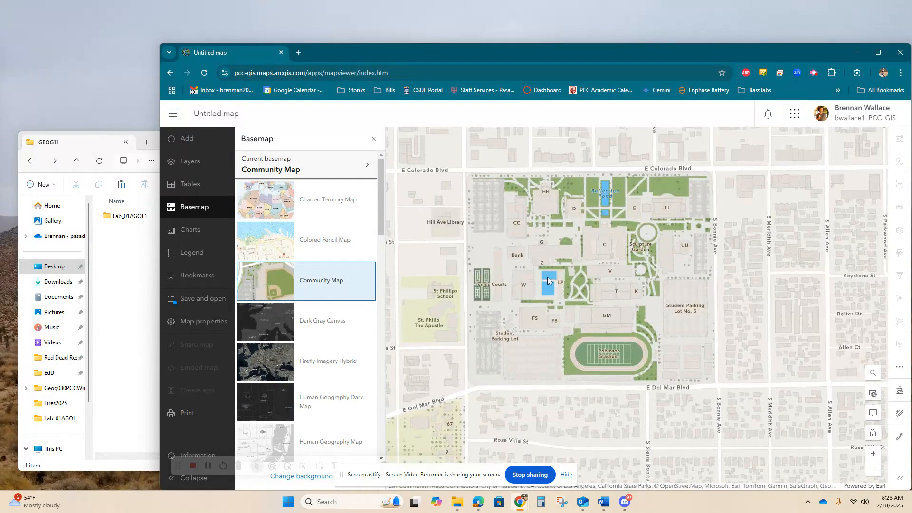
pyautogui.scroll(-1, 437, 301)
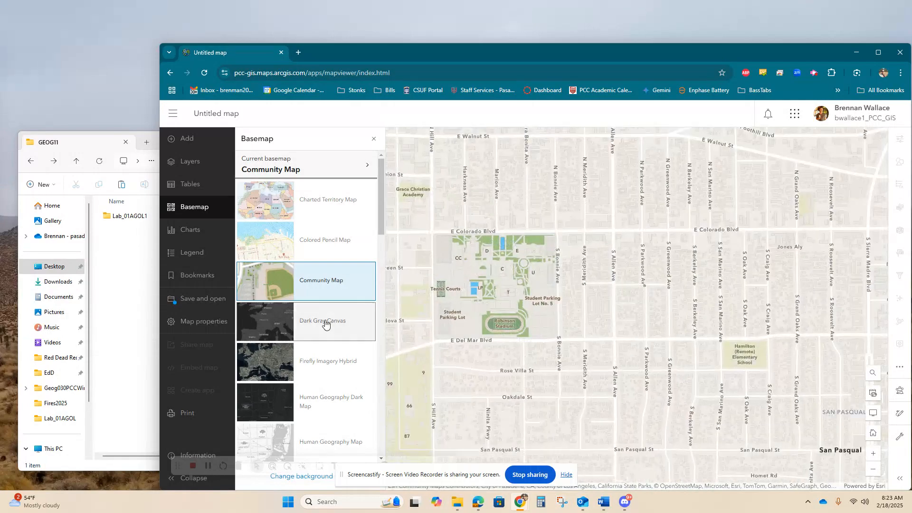
pyautogui.scroll(-1, 335, 326)
pyautogui.click(346, 291)
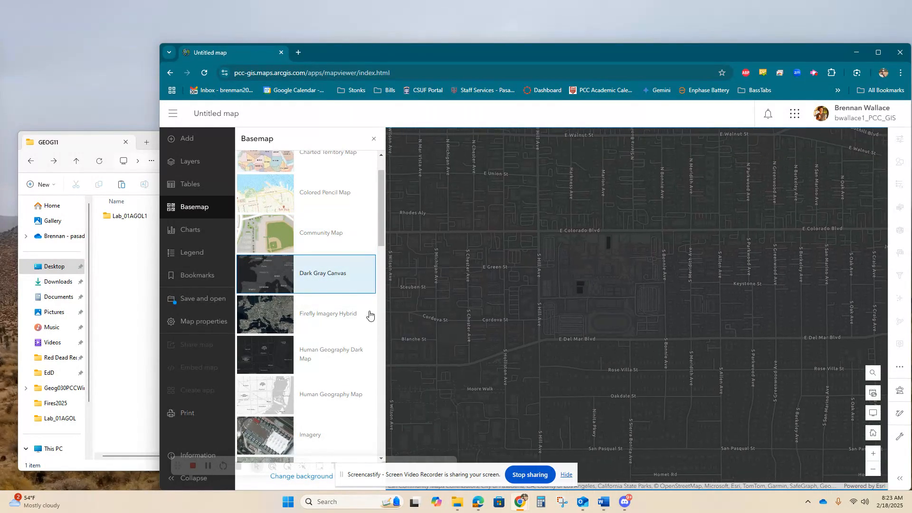
# Set the basemap to Firefly Imagery Hybrid and view the campus and surrounding Pasadena area in it
pyautogui.click(369, 314)
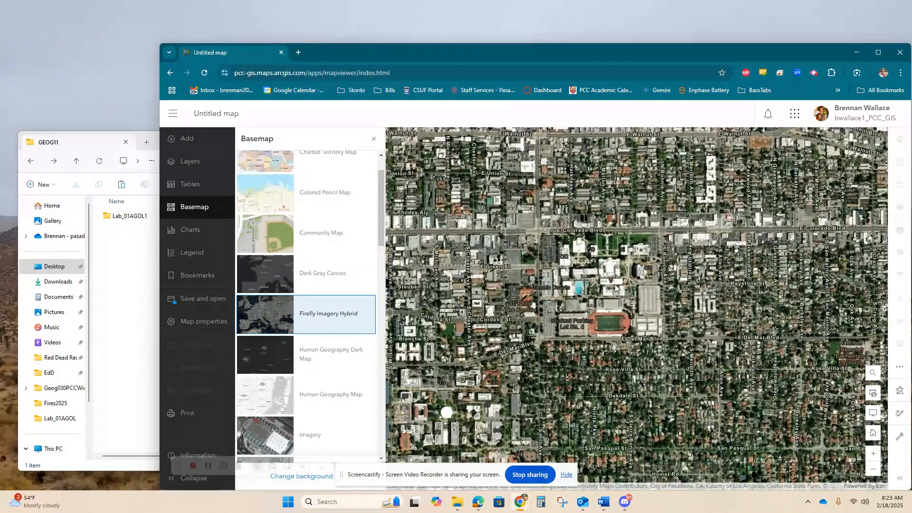
pyautogui.scroll(-4, 615, 287)
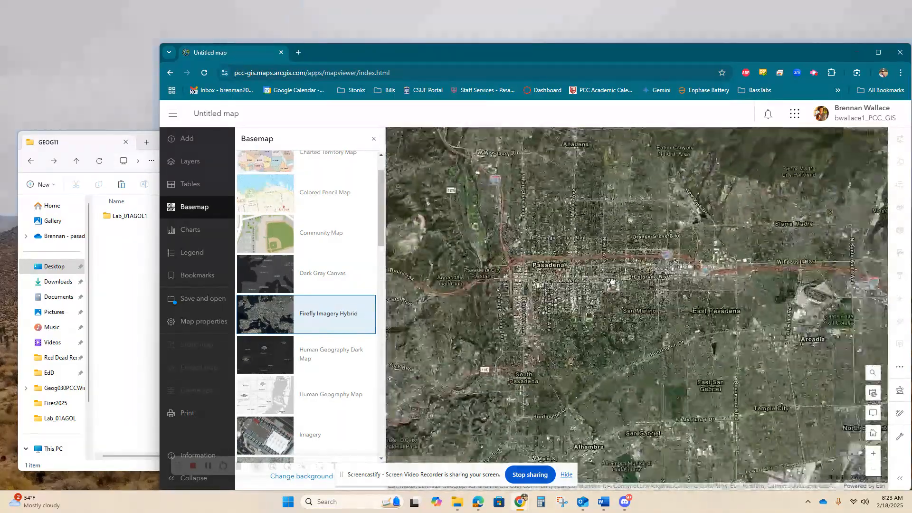
pyautogui.scroll(-2, 615, 283)
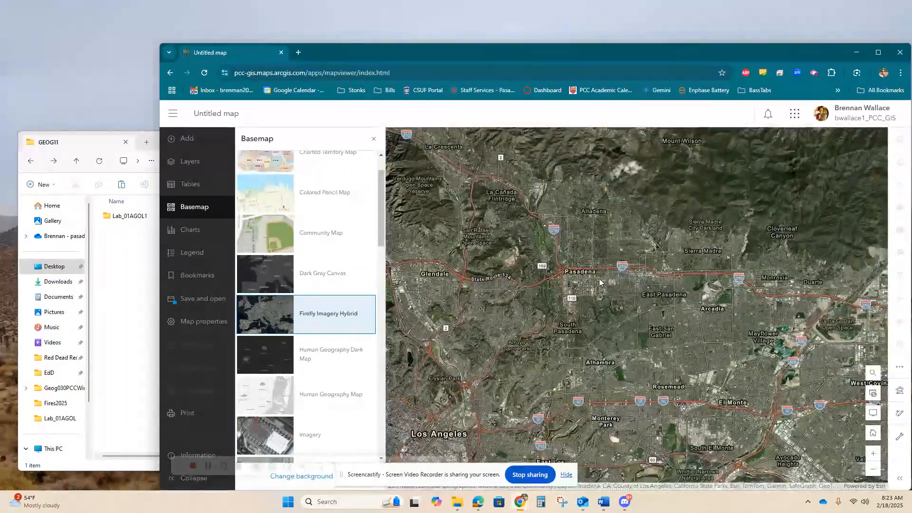
pyautogui.scroll(6, 600, 282)
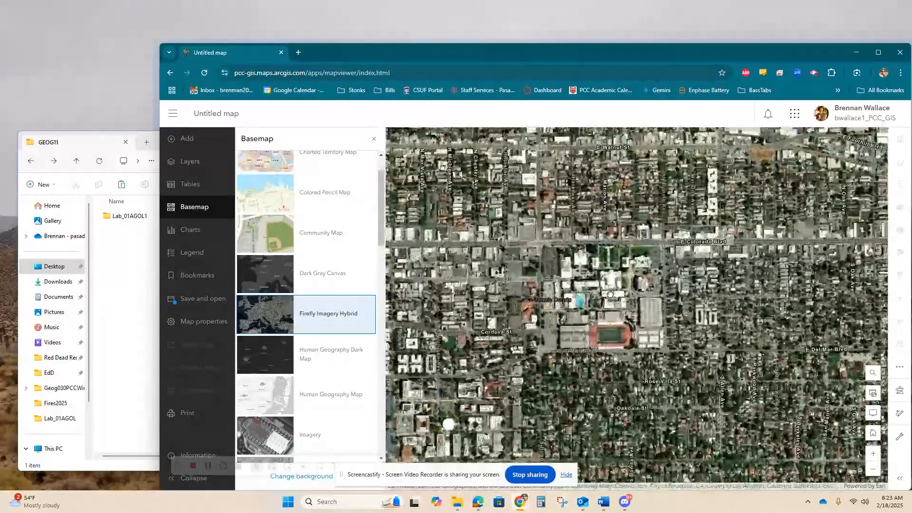
pyautogui.scroll(-2, 673, 223)
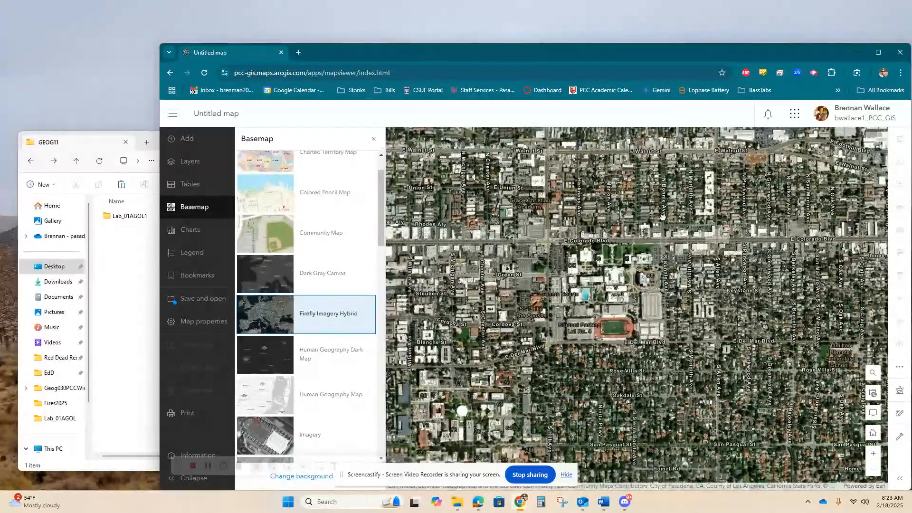
# Examine the satellite imagery of Altadena, Eaton Canyon and the mountains north of Pasadena
pyautogui.moveTo(744, 220); pyautogui.dragTo(689, 300)
pyautogui.moveTo(717, 264); pyautogui.dragTo(702, 294)
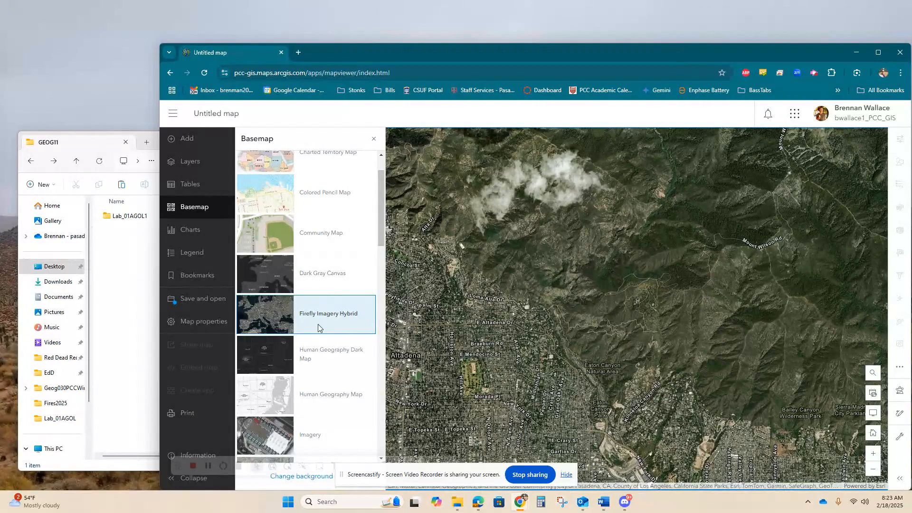
pyautogui.scroll(3, 607, 341)
pyautogui.moveTo(614, 341); pyautogui.dragTo(589, 191)
pyautogui.moveTo(589, 261); pyautogui.dragTo(589, 196)
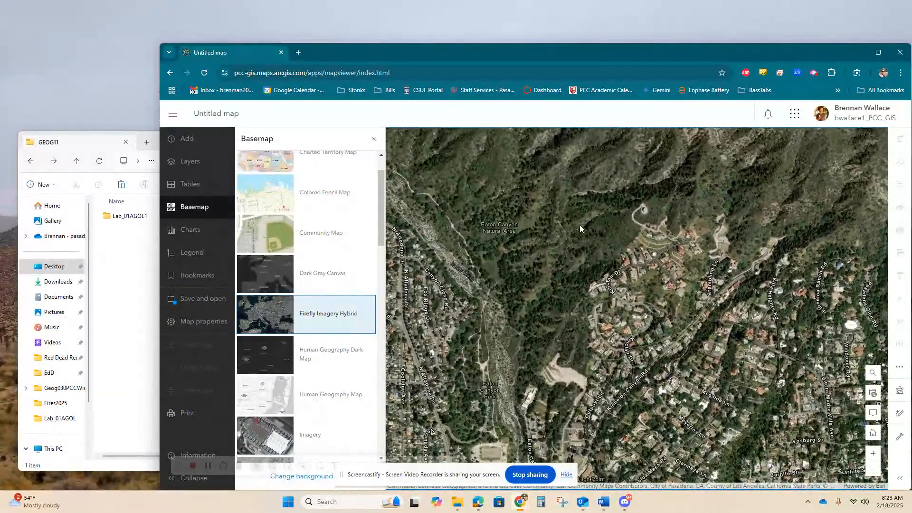
pyautogui.scroll(-3, 580, 226)
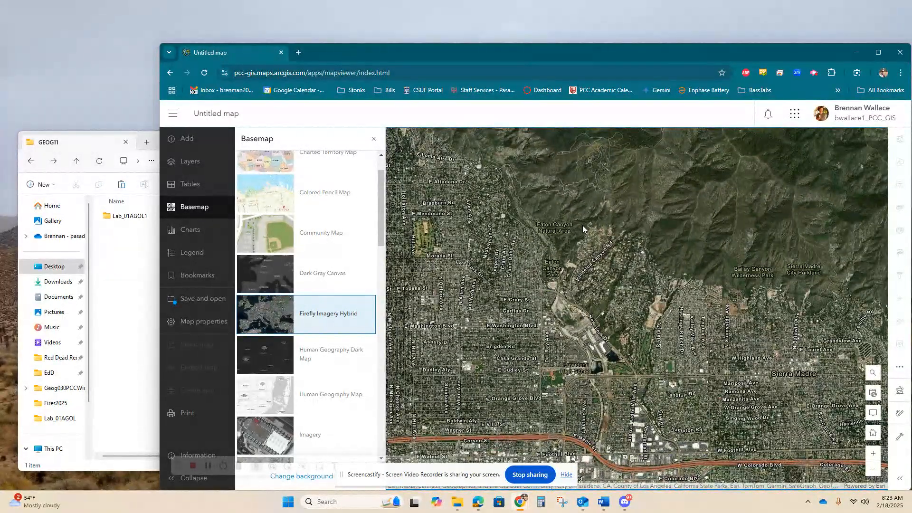
pyautogui.scroll(2, 572, 210)
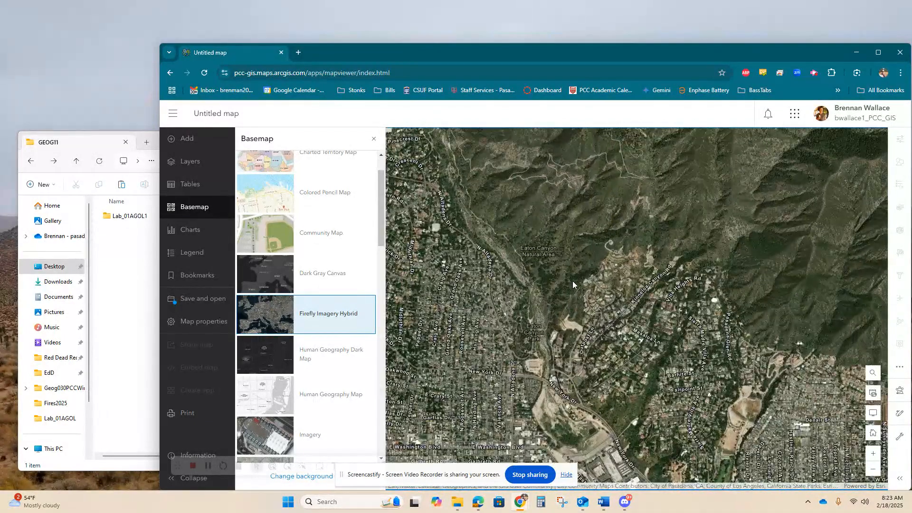
pyautogui.scroll(-2, 575, 286)
pyautogui.scroll(-2, 596, 280)
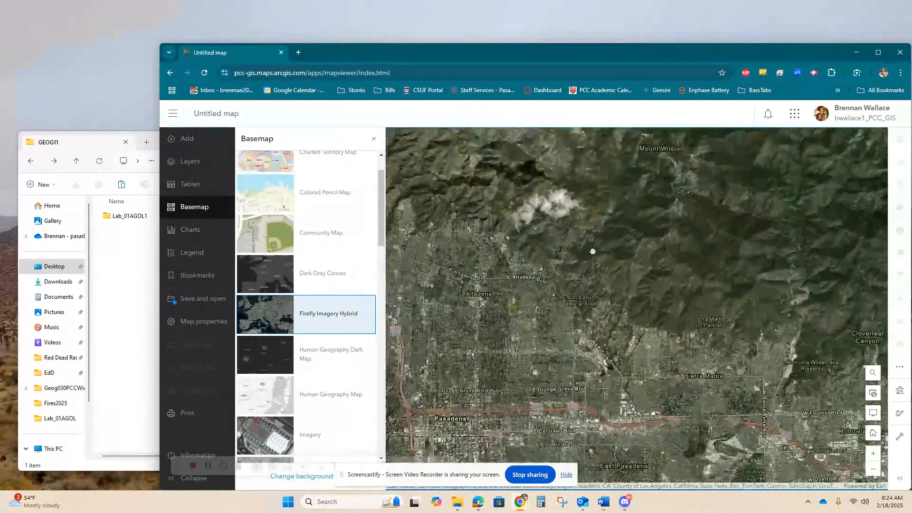
pyautogui.scroll(3, 575, 252)
pyautogui.scroll(-2, 577, 246)
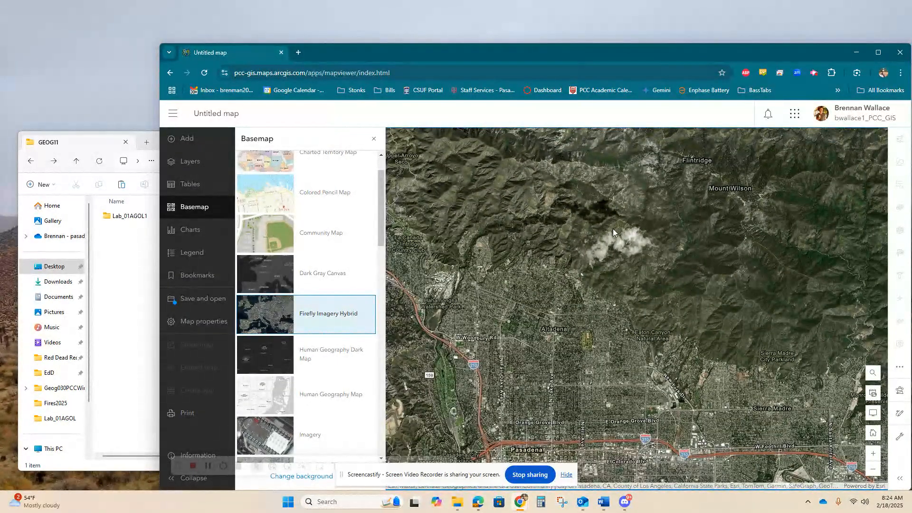
pyautogui.moveTo(558, 159); pyautogui.dragTo(586, 275)
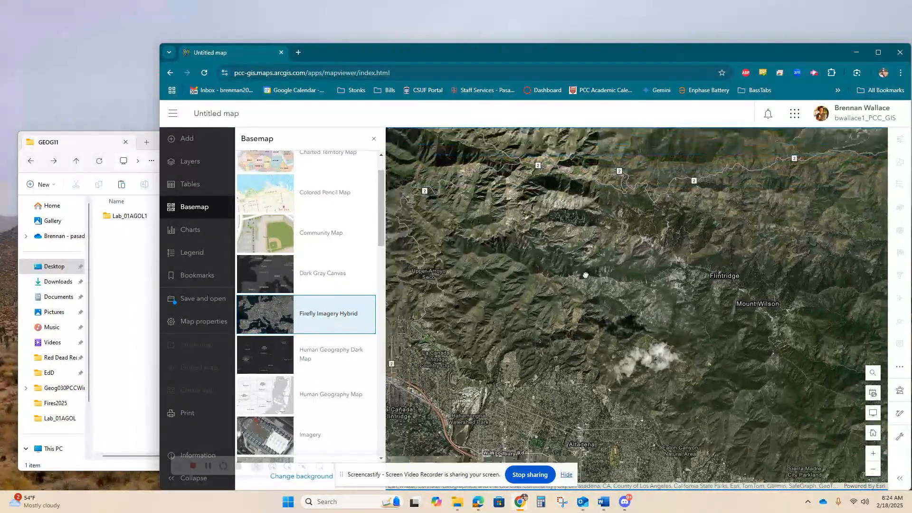
pyautogui.scroll(1, 321, 257)
# Try the Human Geography Map basemap and view the Pasadena and greater Los Angeles area in it at several scales
pyautogui.scroll(-2, 321, 257)
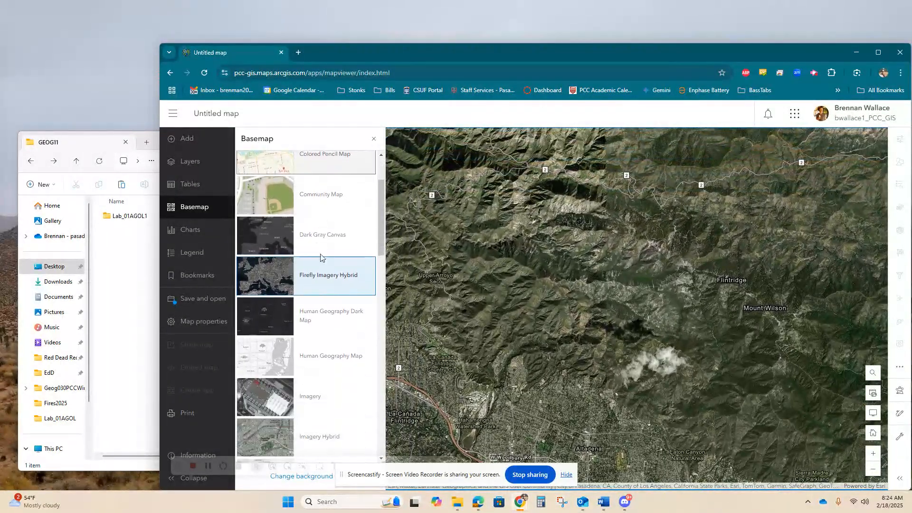
pyautogui.scroll(-2, 320, 259)
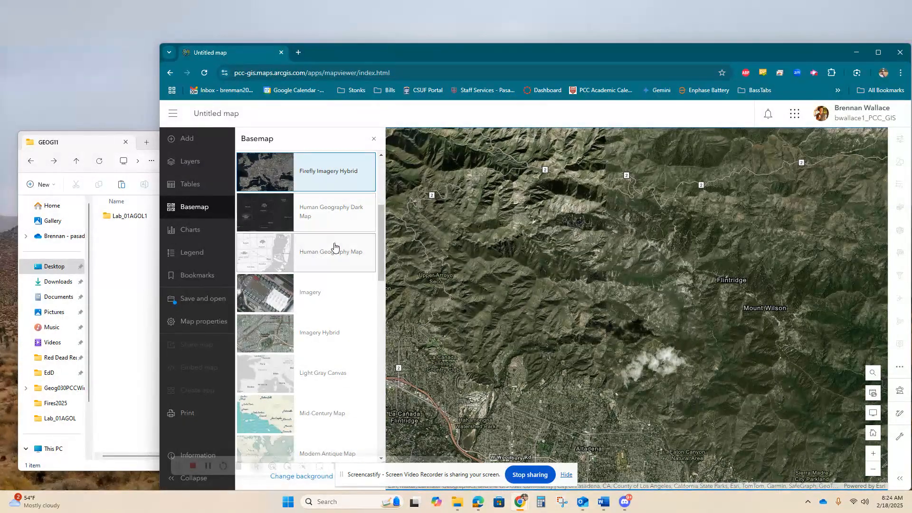
pyautogui.click(323, 271)
pyautogui.moveTo(560, 287); pyautogui.dragTo(570, 304)
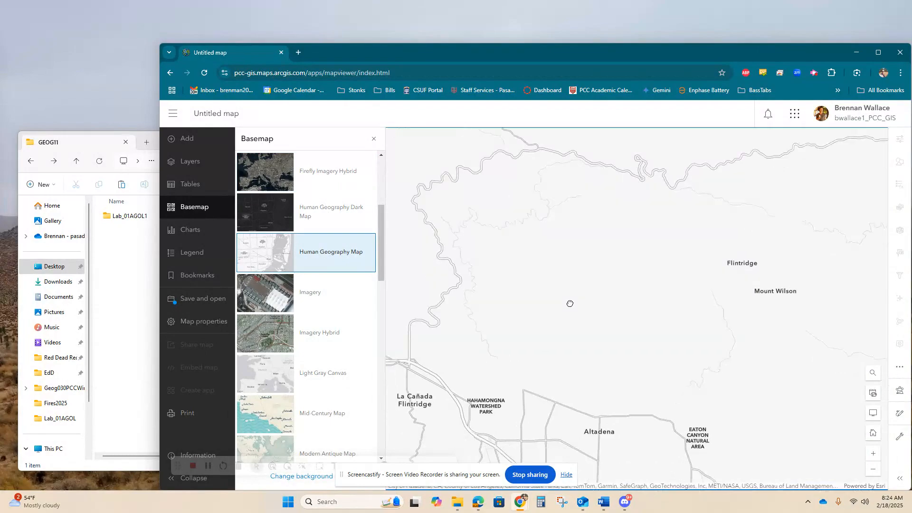
pyautogui.scroll(-5, 570, 303)
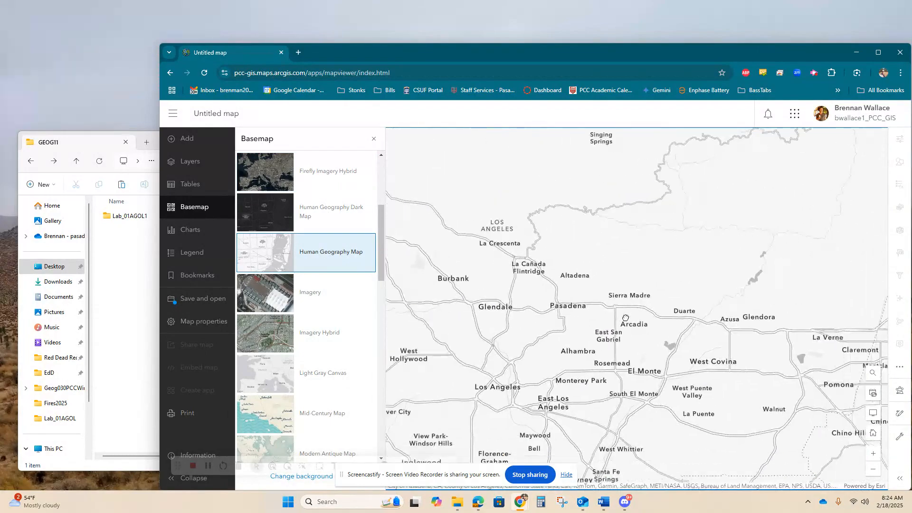
pyautogui.moveTo(625, 318); pyautogui.dragTo(616, 312)
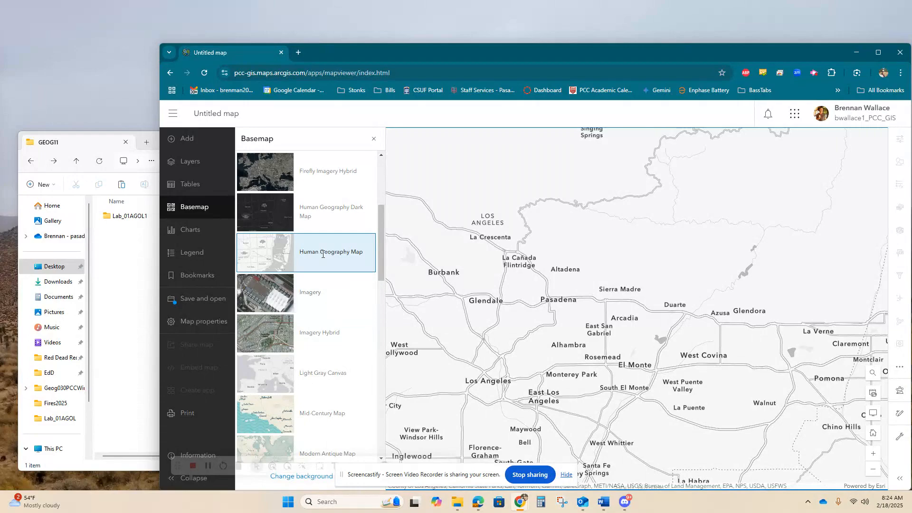
pyautogui.scroll(4, 618, 345)
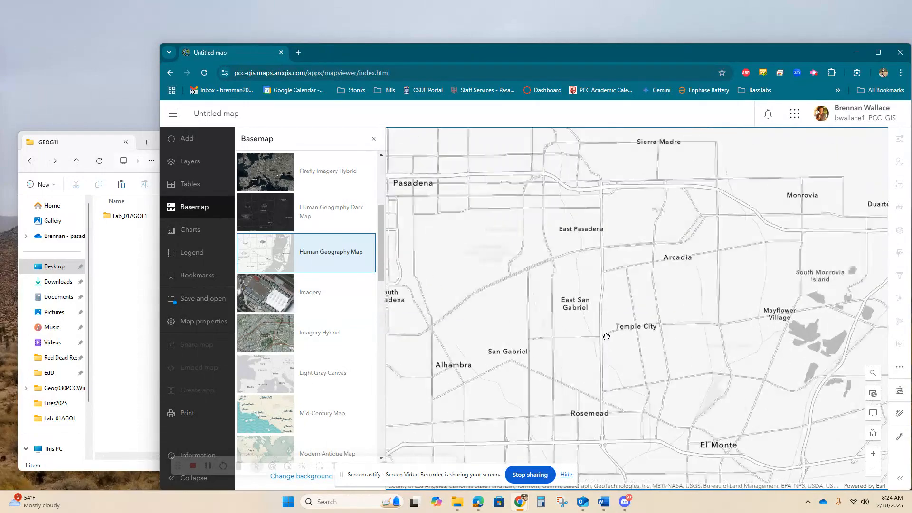
pyautogui.scroll(-2, 647, 306)
pyautogui.scroll(-2, 647, 306)
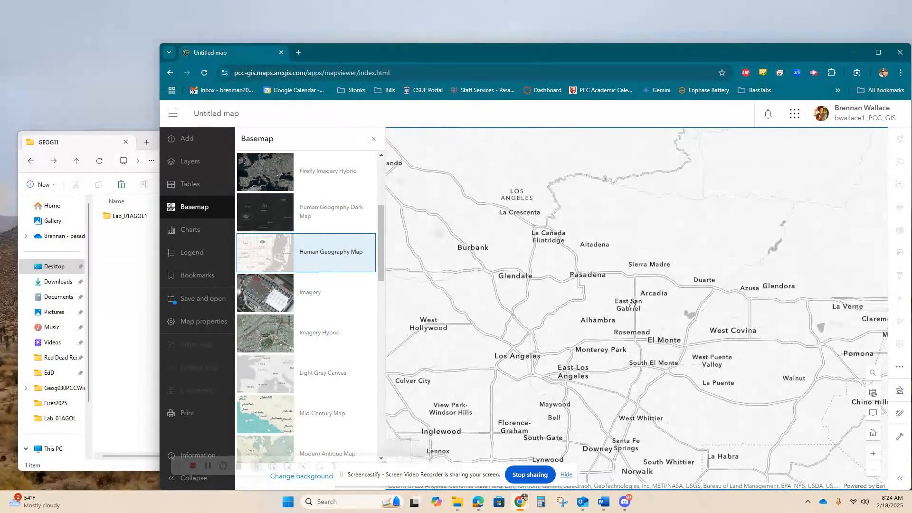
# Try the Imagery and Imagery Hybrid basemaps over Pasadena and the San Gabriel Valley
pyautogui.click(341, 301)
pyautogui.click(341, 344)
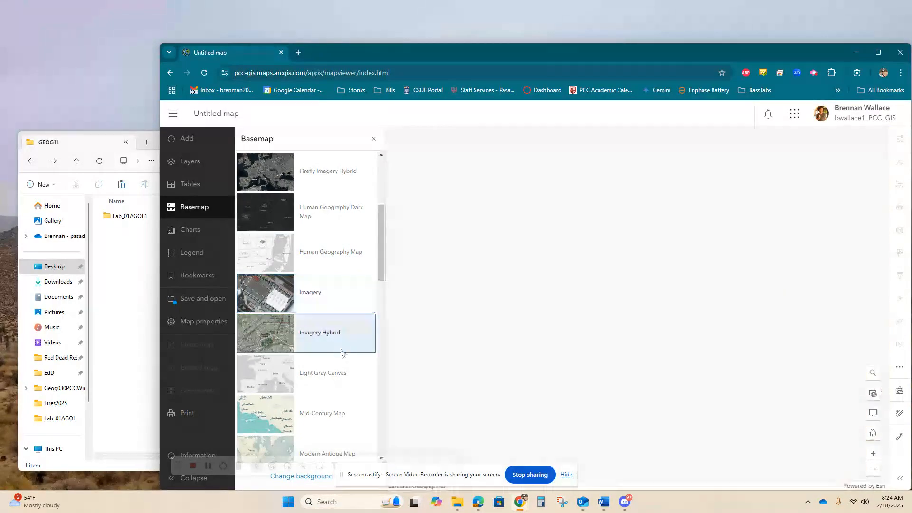
pyautogui.click(333, 300)
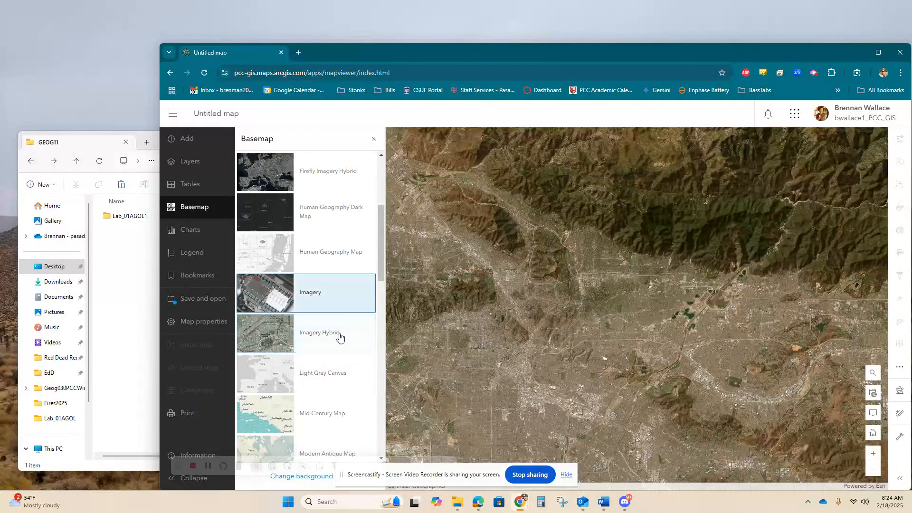
pyautogui.scroll(5, 644, 269)
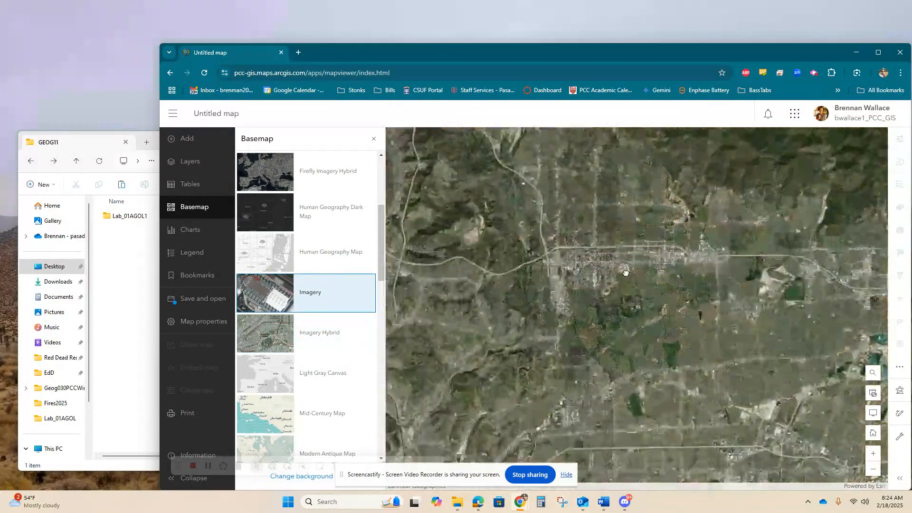
pyautogui.click(337, 332)
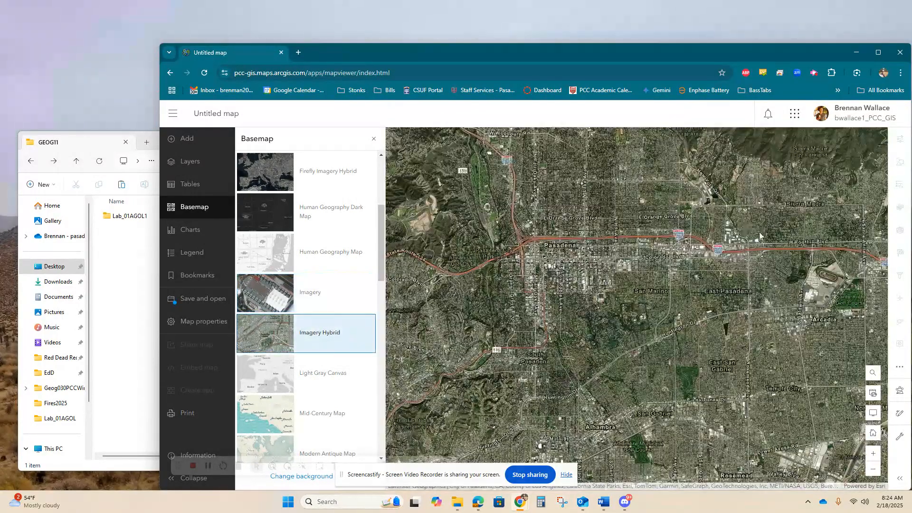
pyautogui.moveTo(729, 257); pyautogui.dragTo(644, 255)
pyautogui.scroll(-2, 429, 340)
# Try the NAIP Imagery Hybrid basemap and view the Monrovia and Sierra Madre area in it
pyautogui.scroll(-3, 335, 326)
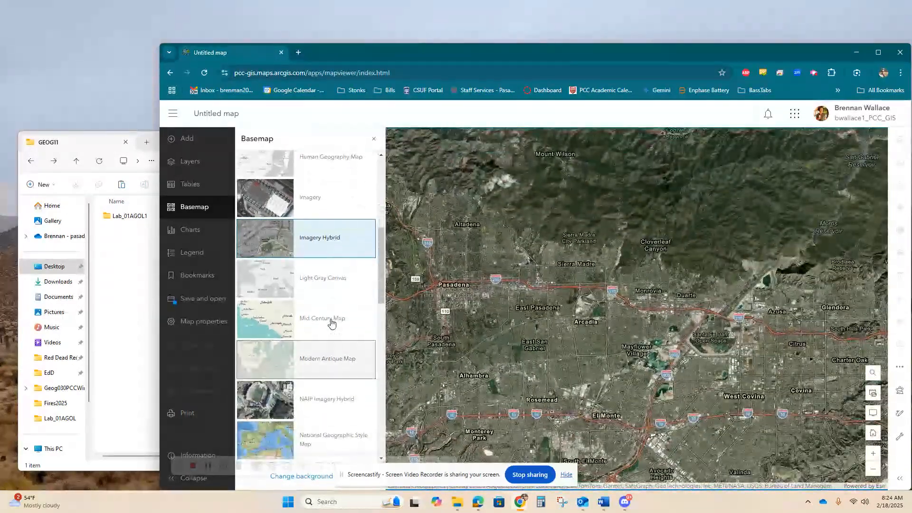
pyautogui.scroll(-2, 338, 325)
pyautogui.click(335, 264)
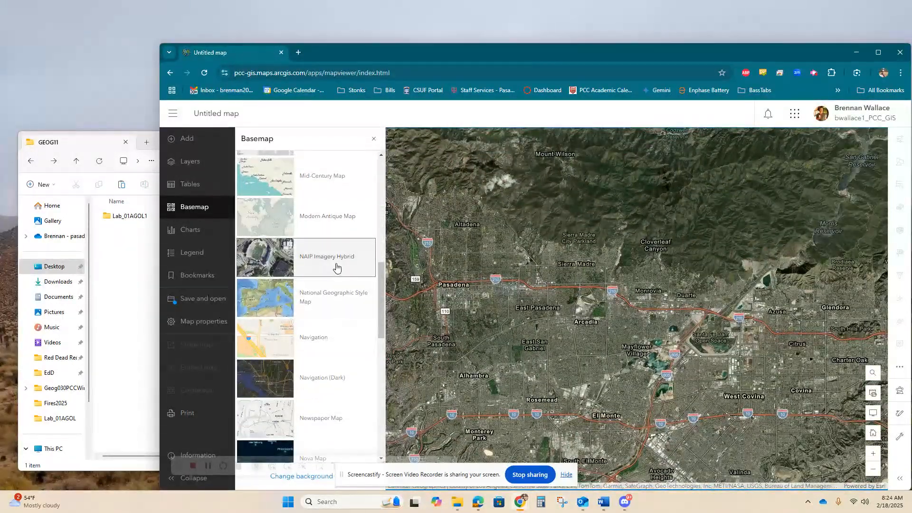
pyautogui.scroll(1, 568, 226)
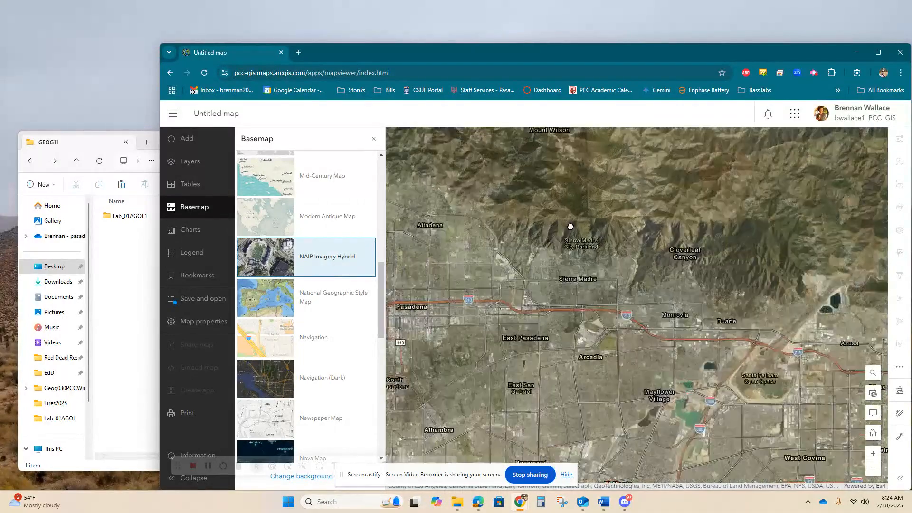
pyautogui.moveTo(675, 285); pyautogui.dragTo(575, 240)
pyautogui.scroll(1, 575, 240)
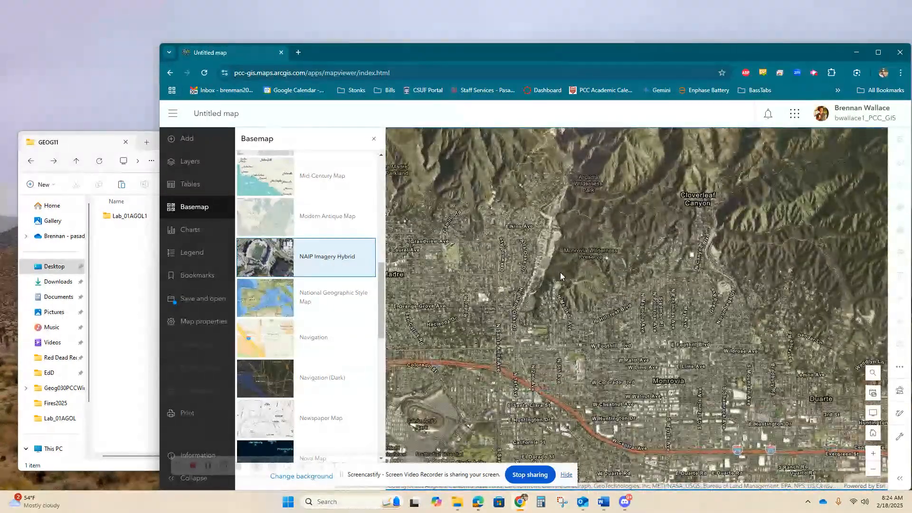
# Examine the NAIP imagery of the Sierra Madre foothills and Eaton Canyon at closer range
pyautogui.moveTo(419, 244); pyautogui.dragTo(579, 318)
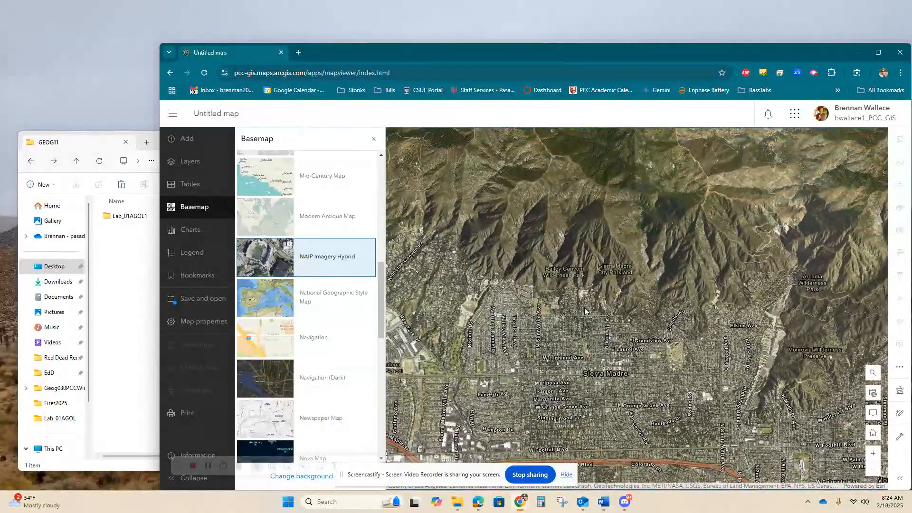
pyautogui.scroll(1, 590, 280)
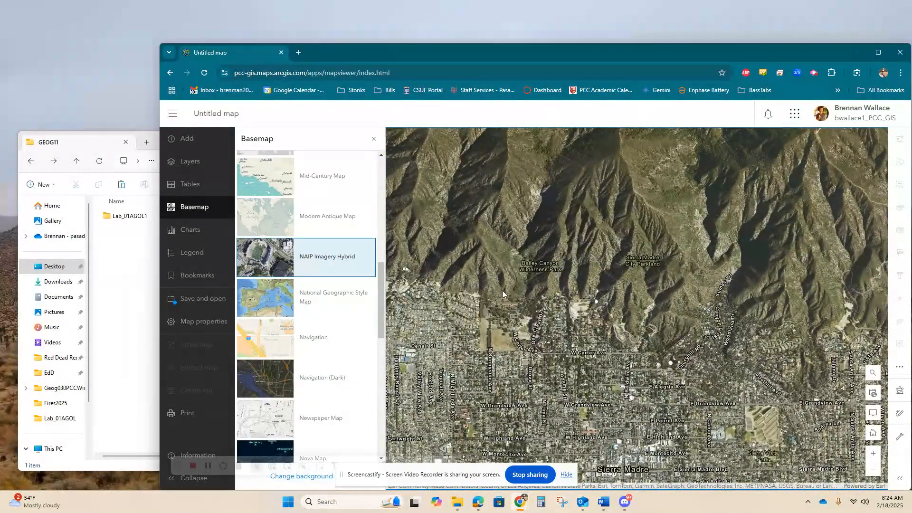
pyautogui.moveTo(503, 289); pyautogui.dragTo(692, 315)
pyautogui.scroll(-1, 692, 315)
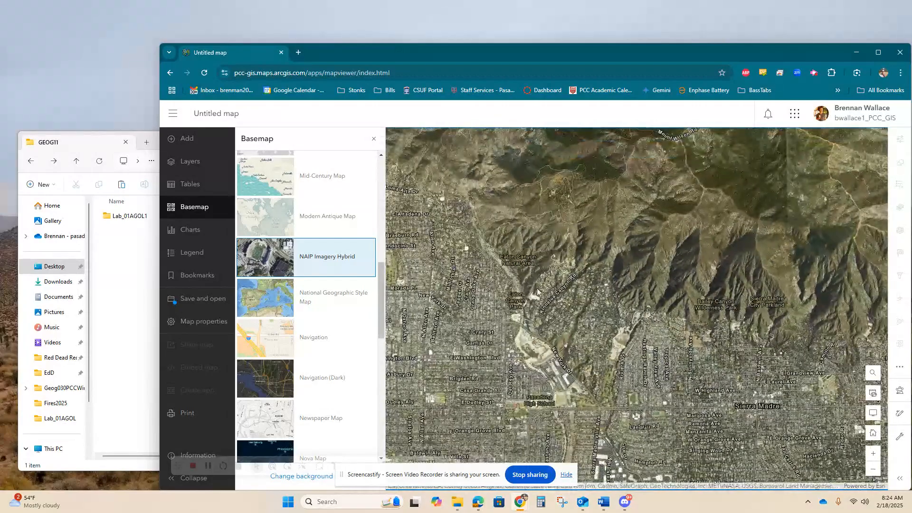
pyautogui.scroll(3, 538, 292)
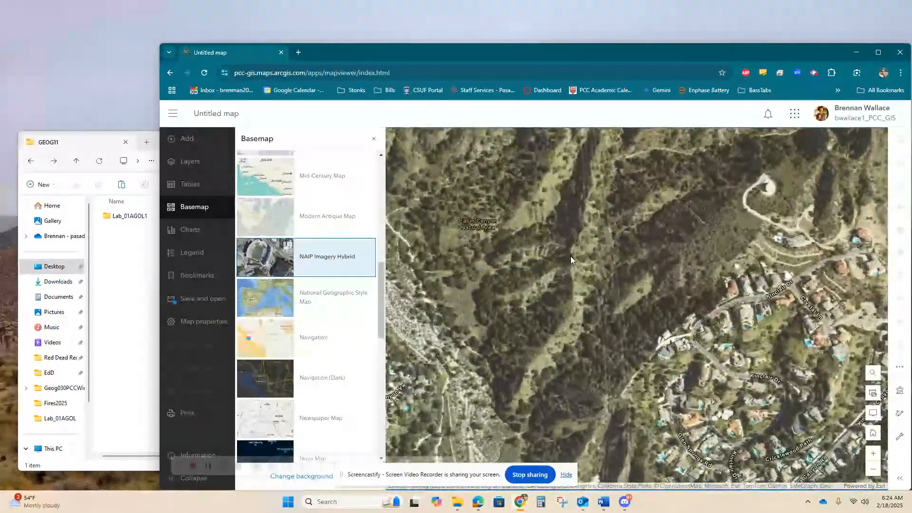
pyautogui.scroll(-2, 571, 259)
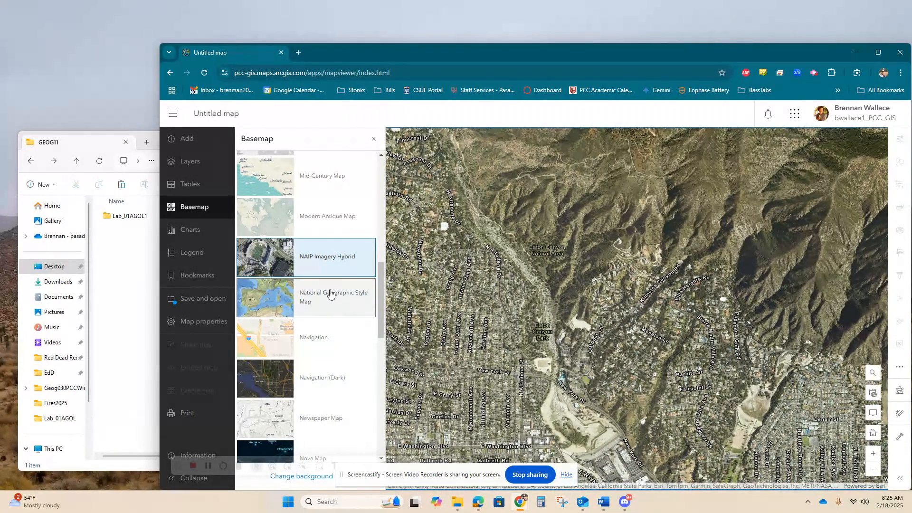
# Set the basemap to PCC Drone Imagery 2021 and bring the Pasadena City College campus into view
pyautogui.scroll(-5, 334, 289)
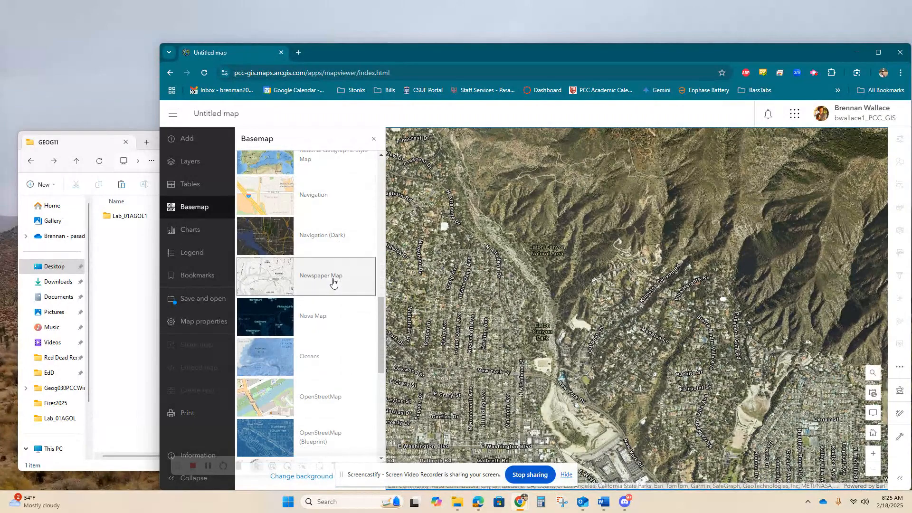
pyautogui.scroll(-1, 332, 281)
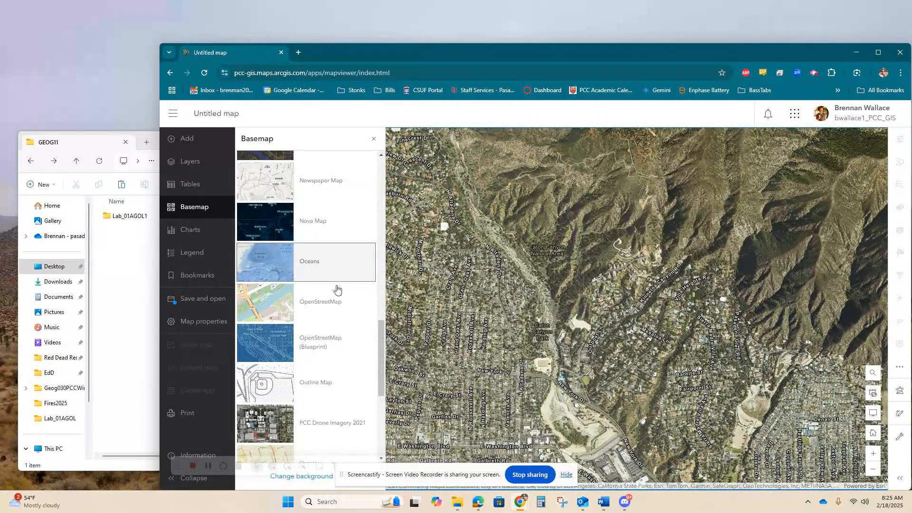
pyautogui.scroll(-1, 338, 299)
pyautogui.scroll(-2, 343, 304)
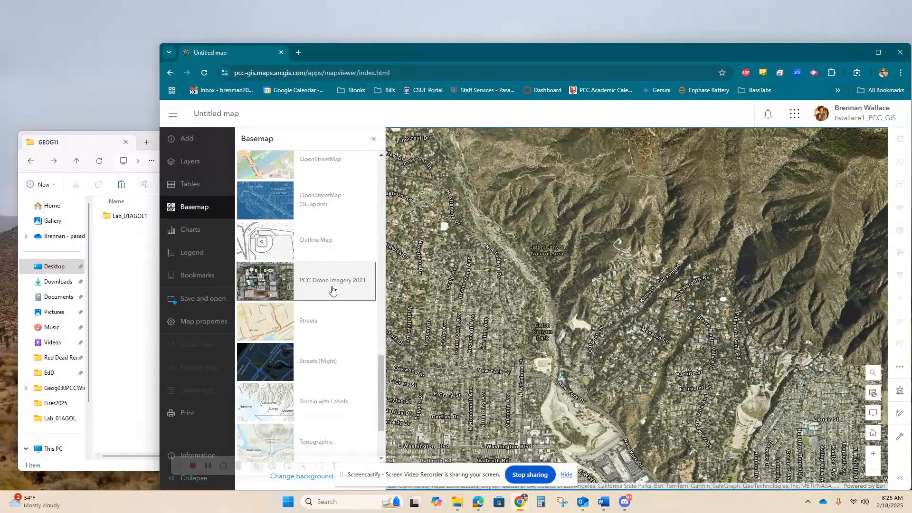
pyautogui.click(332, 289)
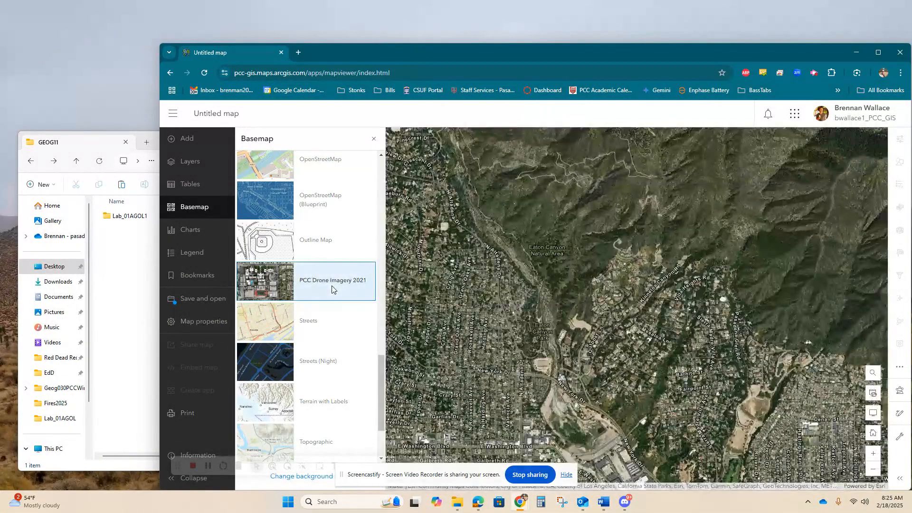
pyautogui.moveTo(546, 360); pyautogui.dragTo(574, 239)
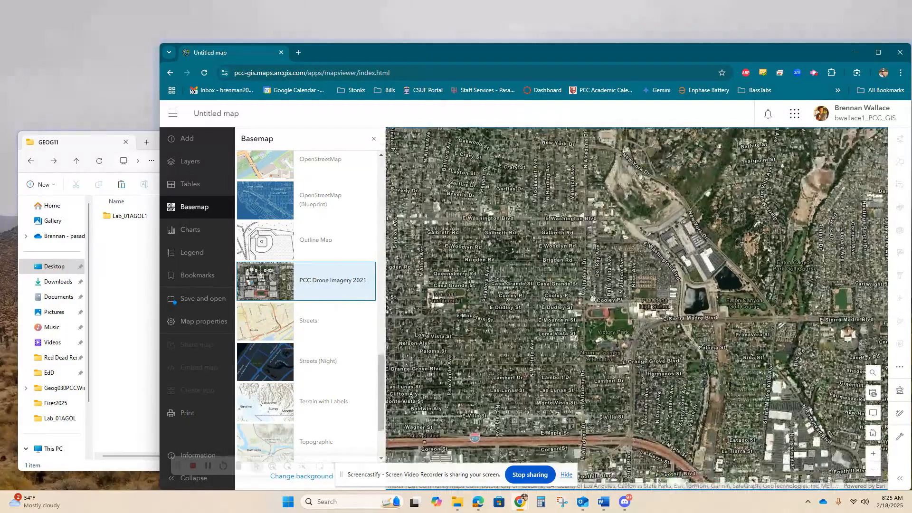
pyautogui.moveTo(610, 405); pyautogui.dragTo(812, 176)
pyautogui.scroll(3, 568, 340)
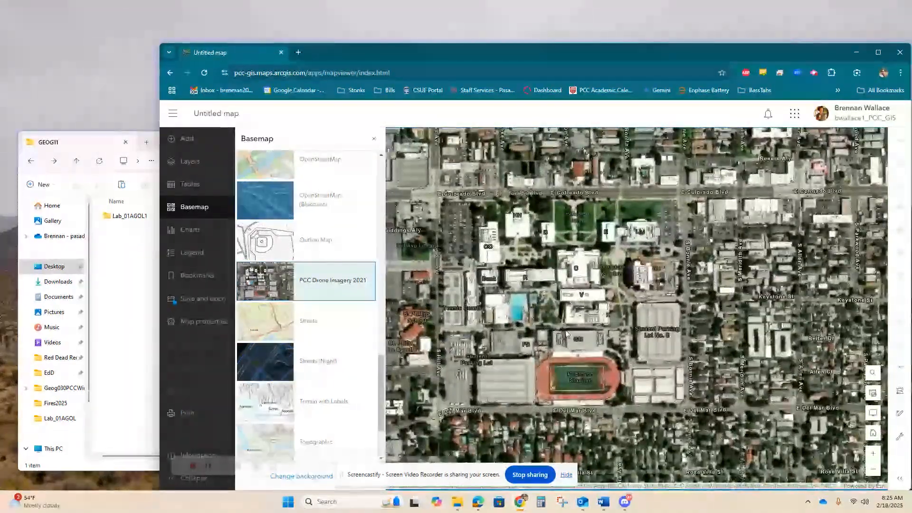
# Compare the construction site beside the Sculpture Garden in the close-range drone imagery and the coarser imagery
pyautogui.scroll(3, 593, 279)
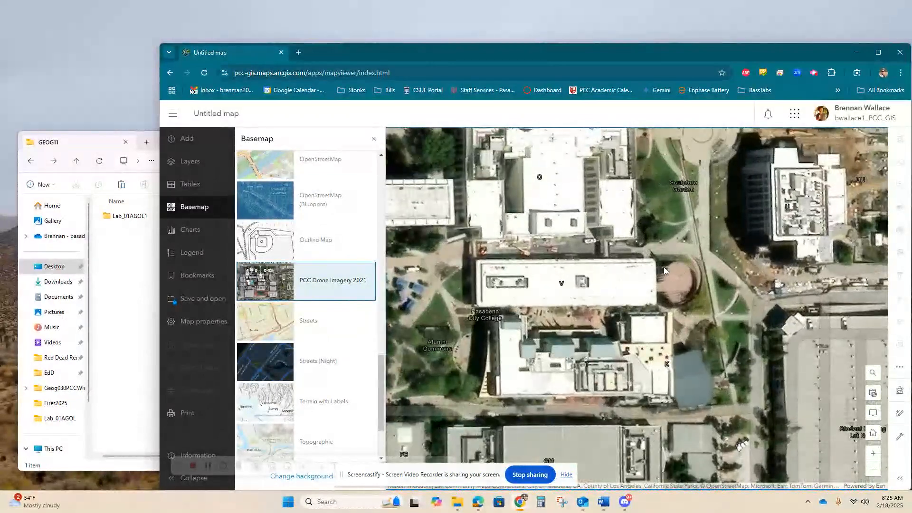
pyautogui.scroll(-2, 679, 264)
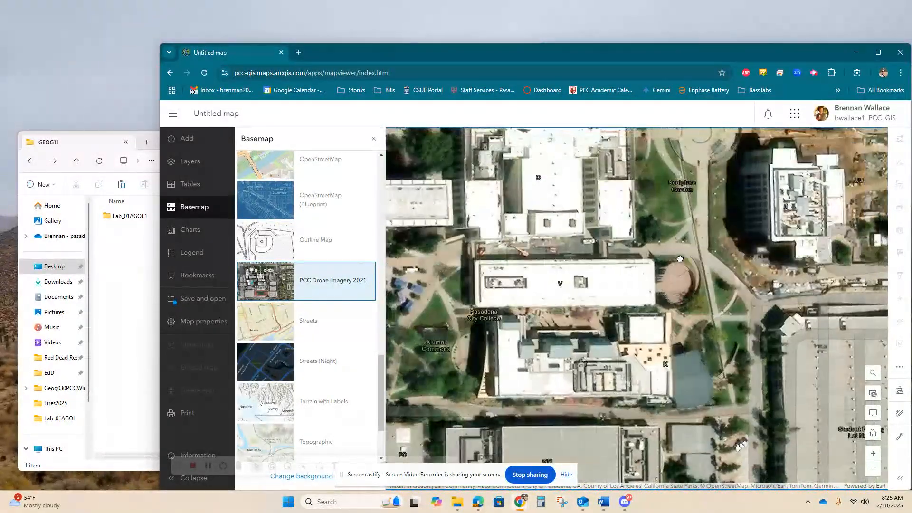
pyautogui.moveTo(680, 260); pyautogui.dragTo(622, 298)
pyautogui.scroll(2, 702, 264)
pyautogui.moveTo(706, 260); pyautogui.dragTo(606, 316)
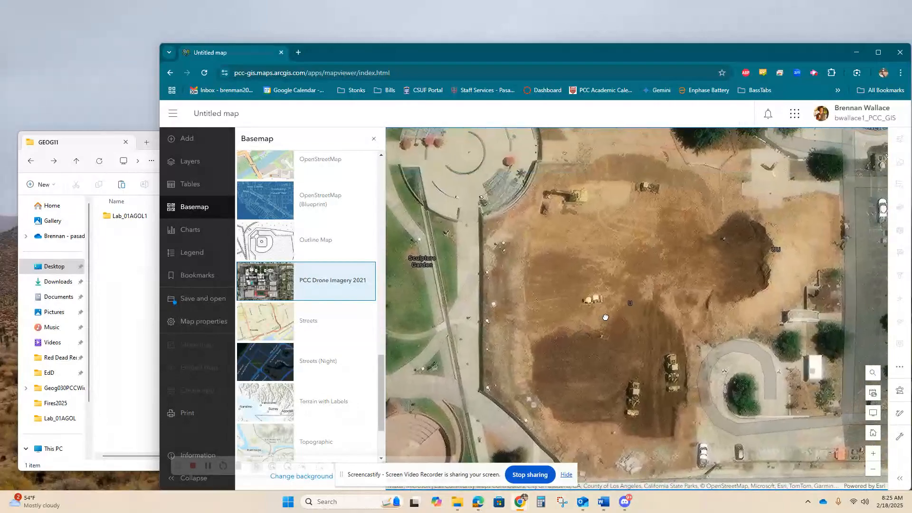
pyautogui.moveTo(659, 298); pyautogui.dragTo(655, 256)
pyautogui.scroll(-2, 654, 256)
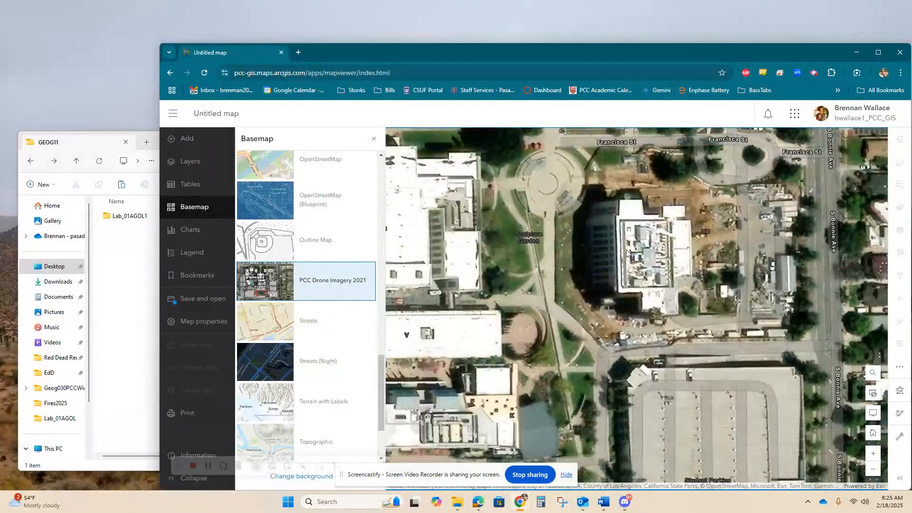
pyautogui.scroll(2, 629, 272)
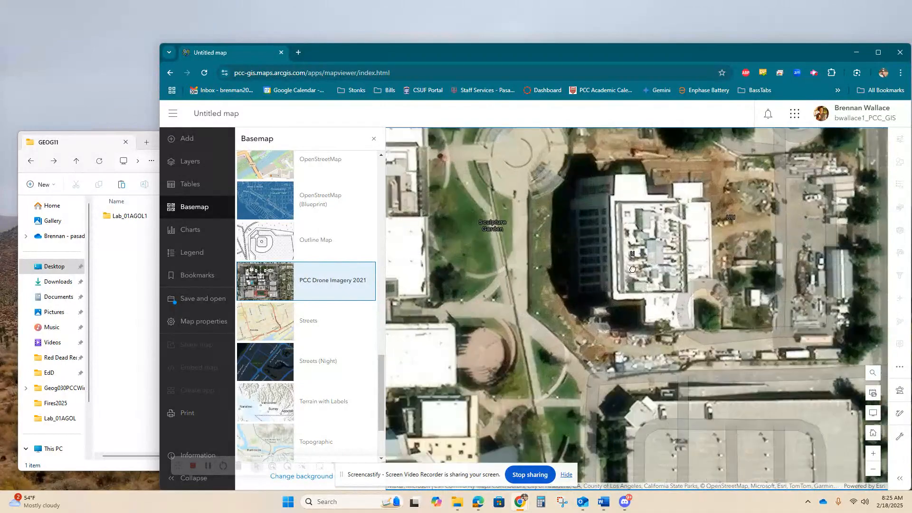
# Inspect the campus amphitheater, Robinson Stadium and Student Parking Lot No. 5 in the drone imagery
pyautogui.moveTo(480, 365); pyautogui.dragTo(634, 301)
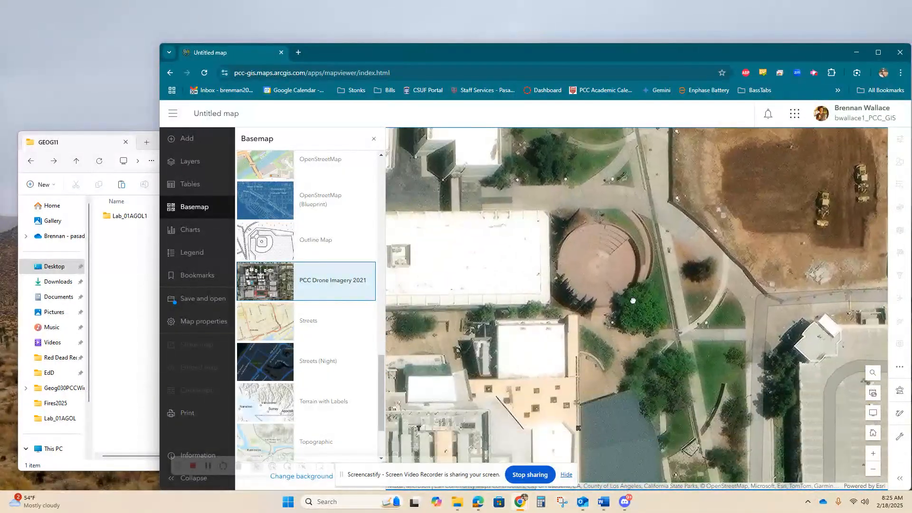
pyautogui.moveTo(689, 466); pyautogui.dragTo(674, 166)
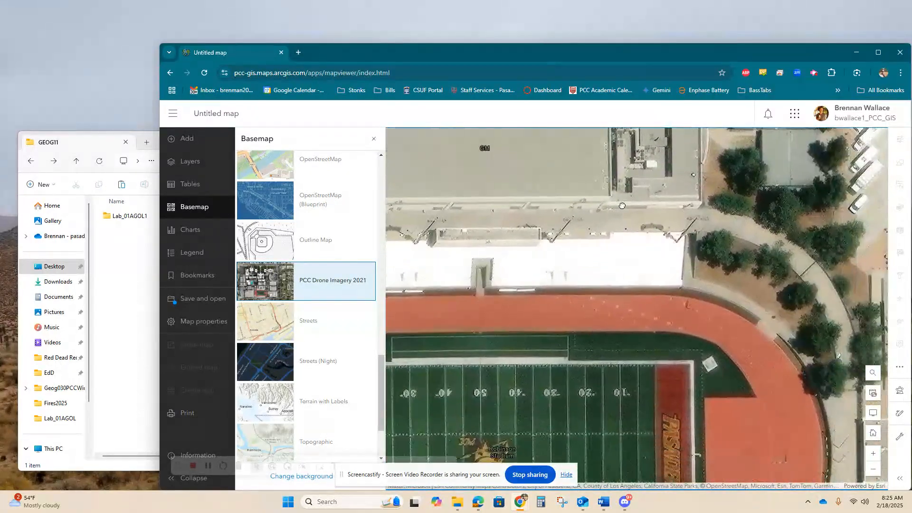
pyautogui.moveTo(836, 328); pyautogui.dragTo(701, 231)
pyautogui.moveTo(679, 256); pyautogui.dragTo(590, 380)
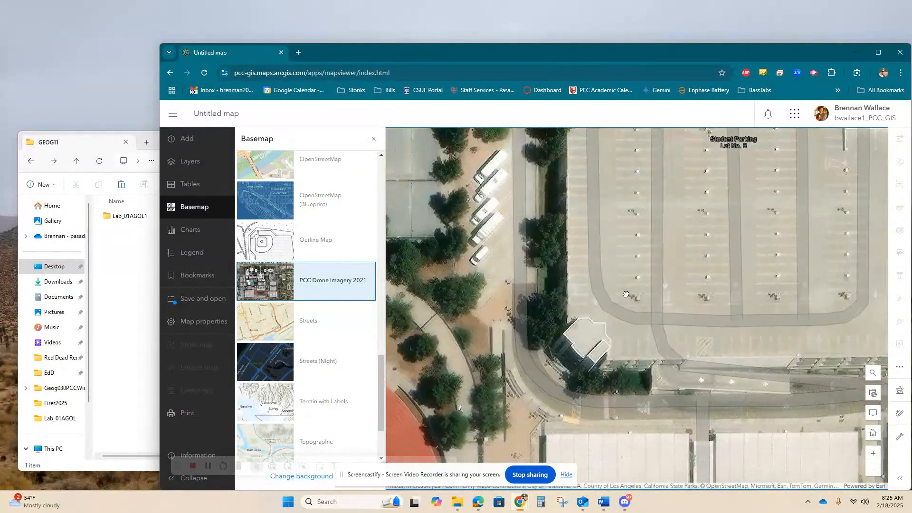
pyautogui.moveTo(654, 223); pyautogui.dragTo(623, 327)
pyautogui.moveTo(637, 204); pyautogui.dragTo(621, 328)
pyautogui.scroll(1, 567, 218)
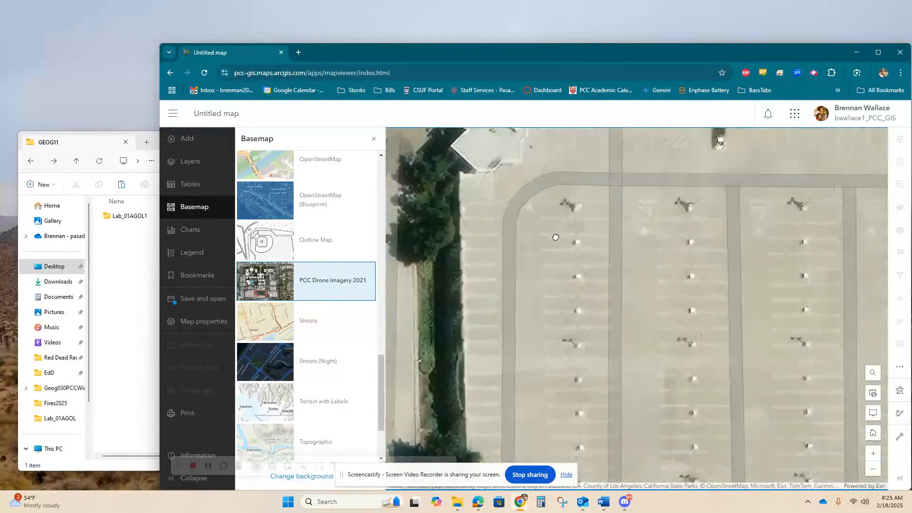
# Set the basemap to Terrain with Labels and bring the streets around the campus into view
pyautogui.moveTo(560, 262); pyautogui.dragTo(640, 239)
pyautogui.scroll(-1, 634, 208)
pyautogui.scroll(4, 647, 213)
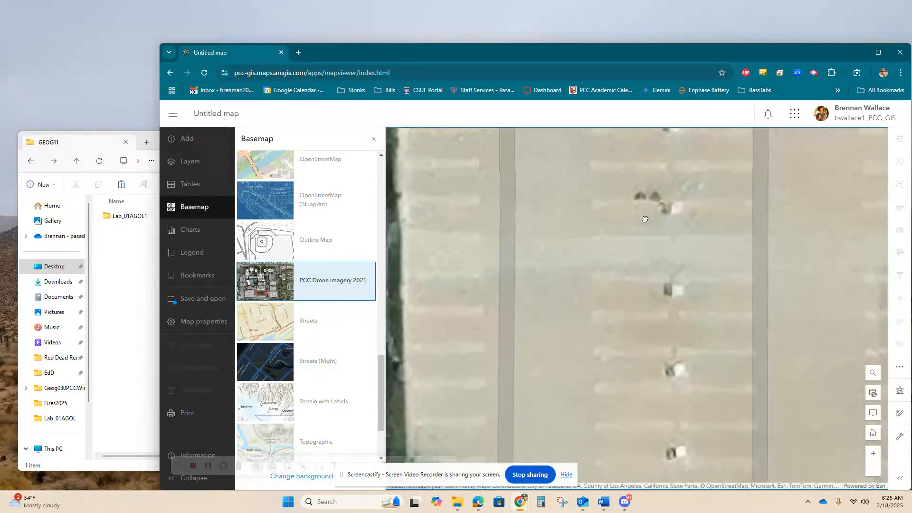
pyautogui.scroll(-3, 644, 202)
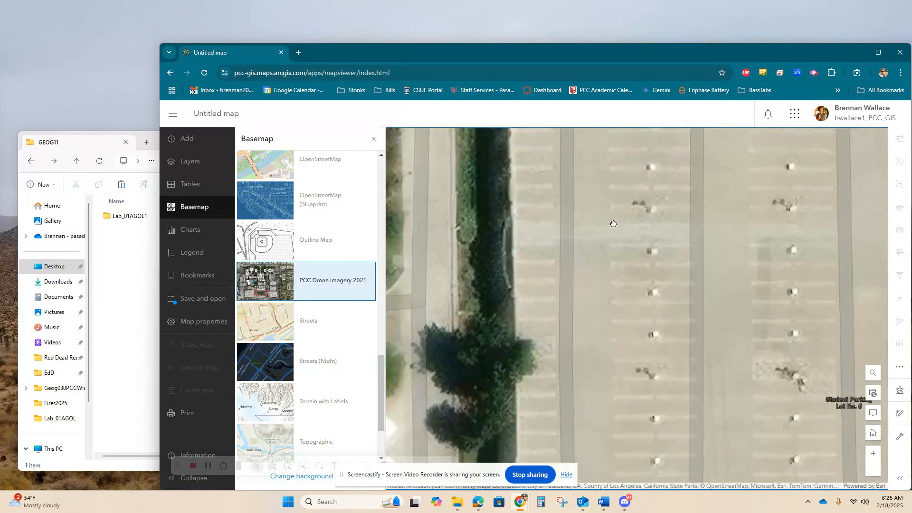
pyautogui.scroll(-2, 346, 336)
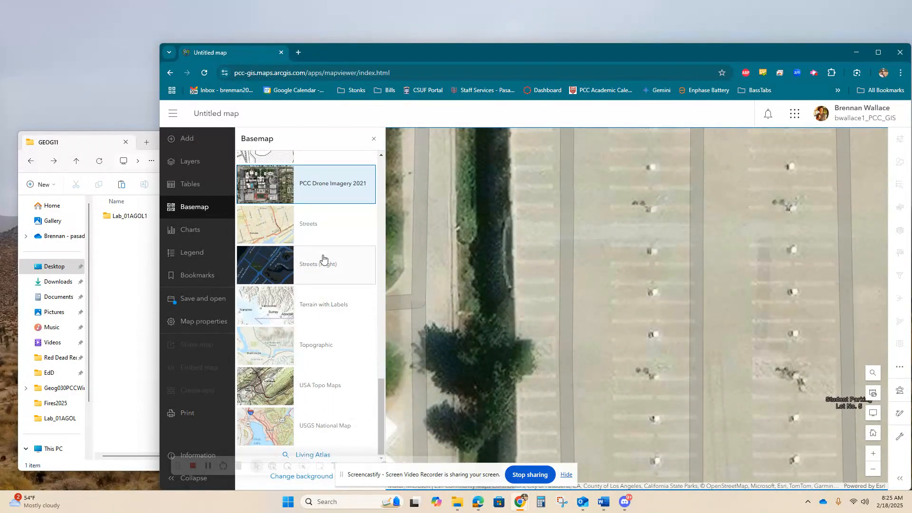
pyautogui.click(323, 306)
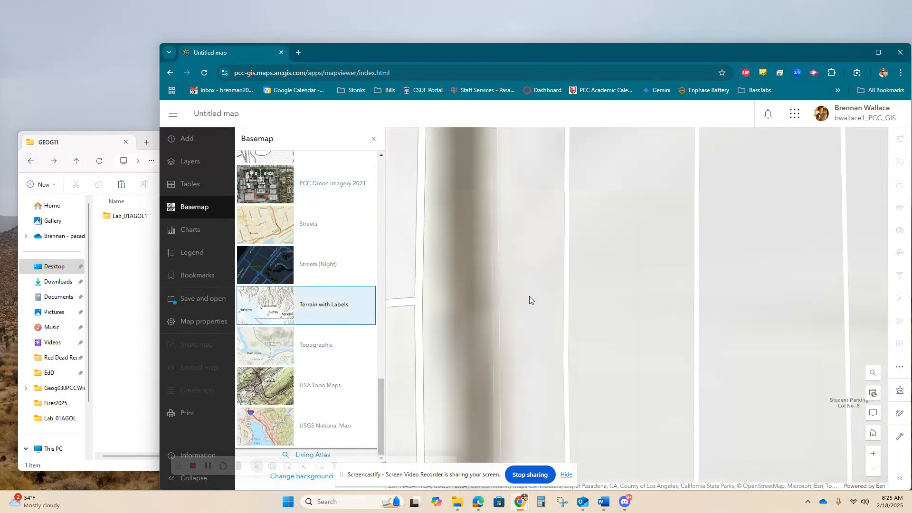
pyautogui.scroll(-5, 534, 303)
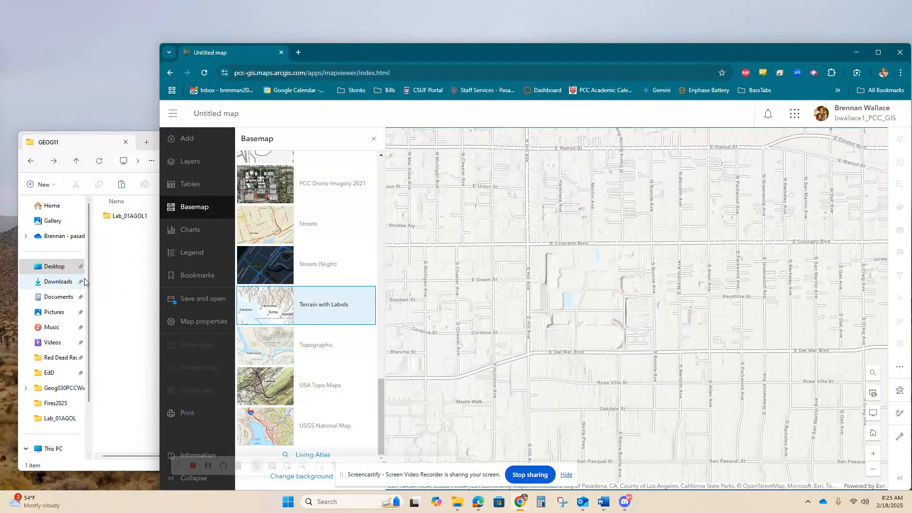
pyautogui.doubleClick(130, 220)
pyautogui.doubleClick(153, 220)
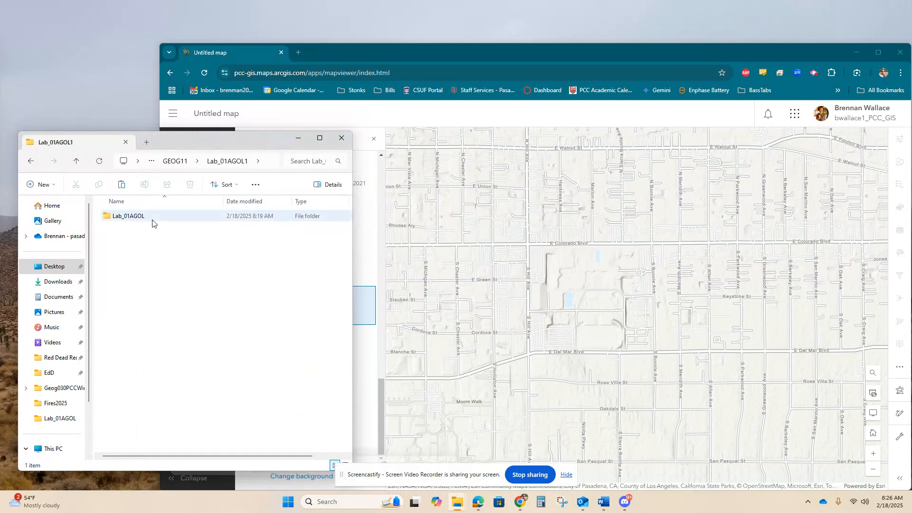
pyautogui.click(150, 222)
pyautogui.doubleClick(151, 221)
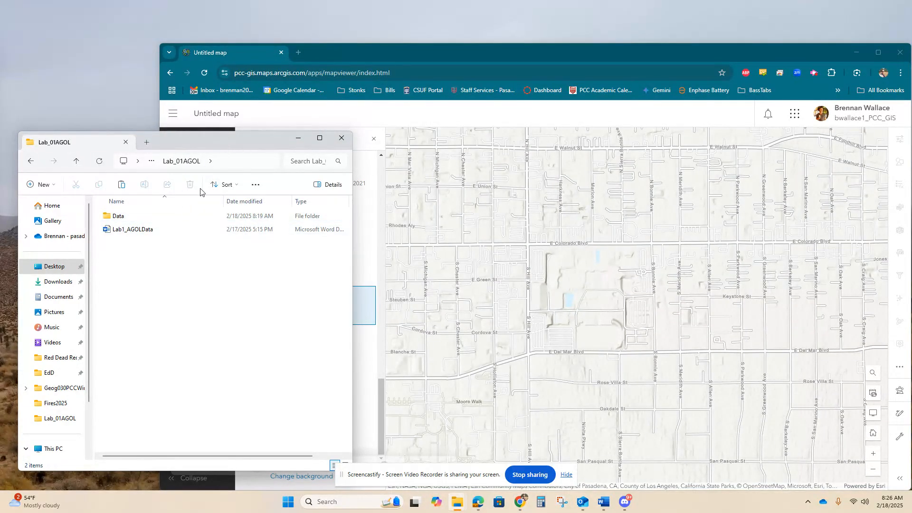
pyautogui.click(76, 161)
pyautogui.click(75, 161)
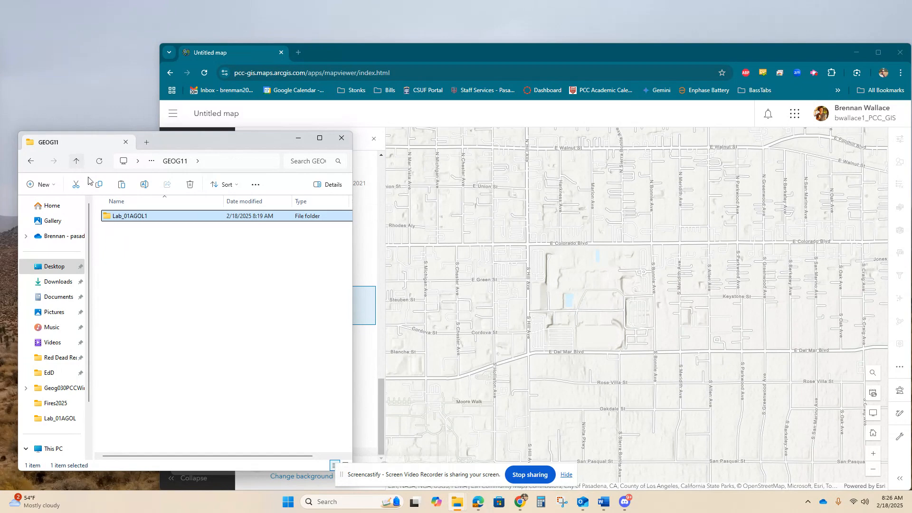
# Open the Data folder inside the nested Lab_01AGOL1 and Lab_01AGOL folders
pyautogui.doubleClick(147, 218)
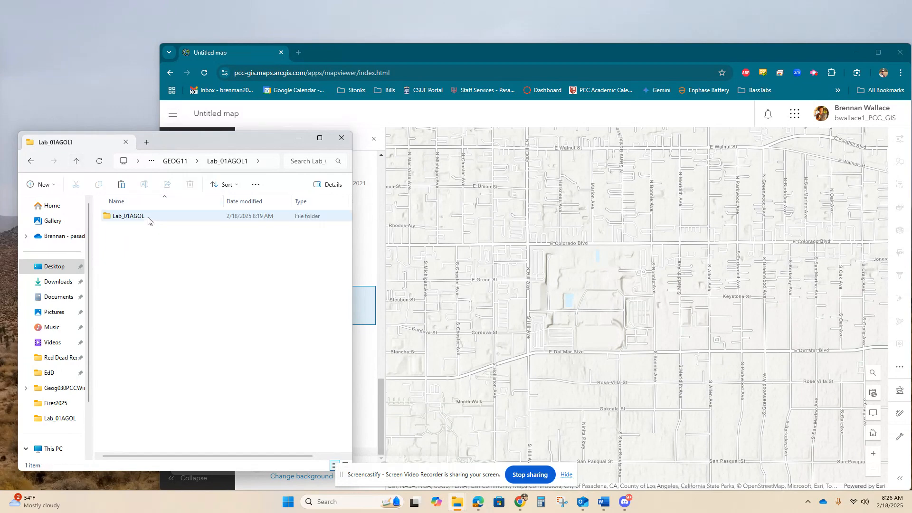
pyautogui.click(151, 222)
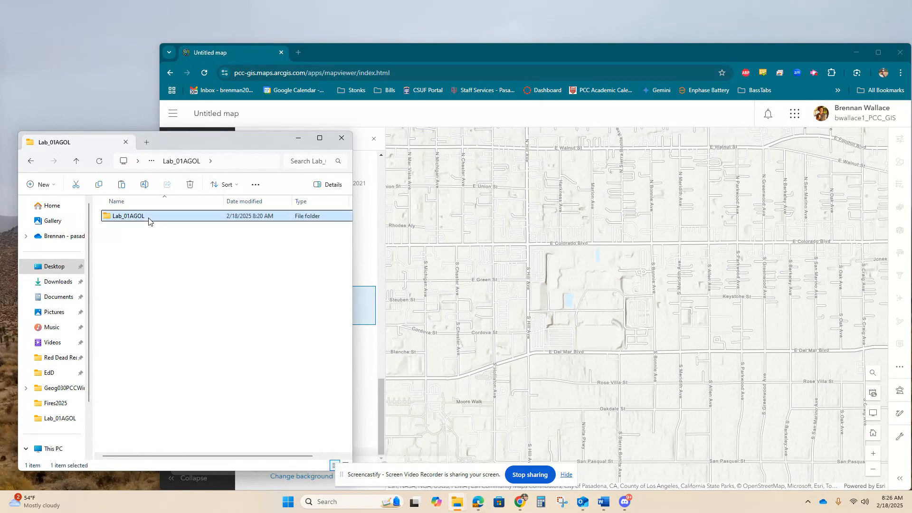
pyautogui.doubleClick(150, 221)
pyautogui.doubleClick(149, 222)
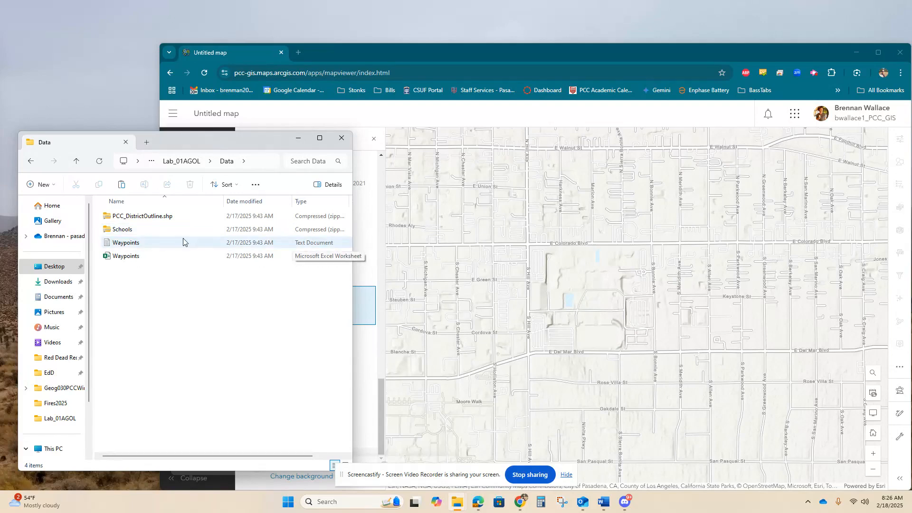
# Rename the zipped PCC_DistrictOutline.shp file as PCC_DistrictOutlinebw.shp
pyautogui.click(161, 219)
pyautogui.click(161, 218)
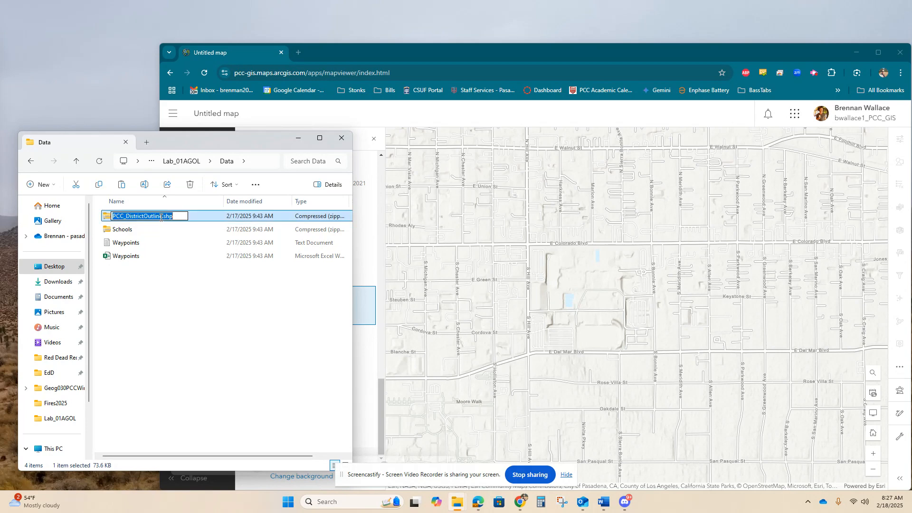
pyautogui.click(162, 216)
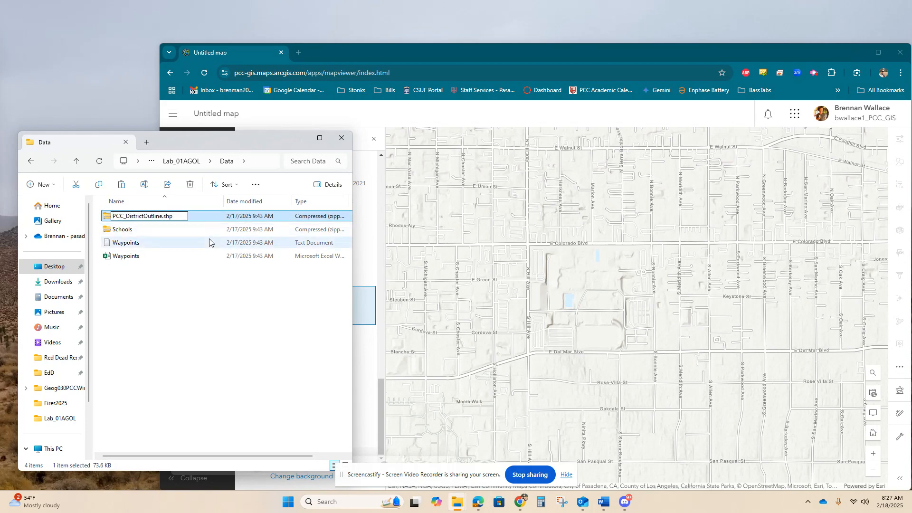
pyautogui.write('bw')
pyautogui.click(176, 306)
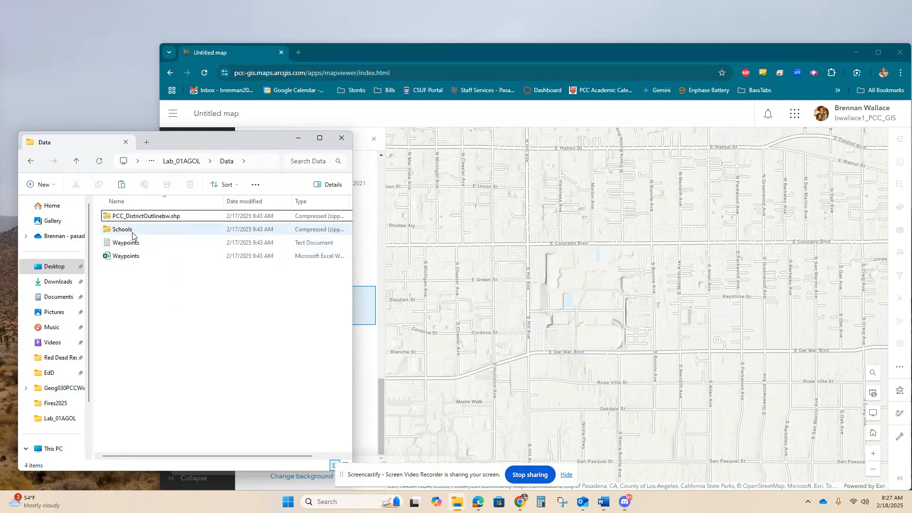
# Rename the zipped Schools file as Schoolsbw
pyautogui.click(133, 231)
pyautogui.click(135, 232)
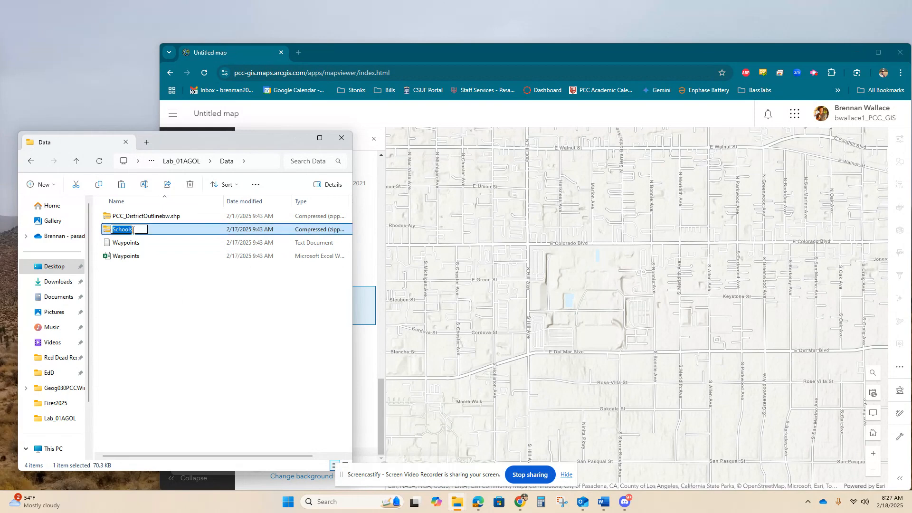
pyautogui.click(139, 230)
pyautogui.write('b')
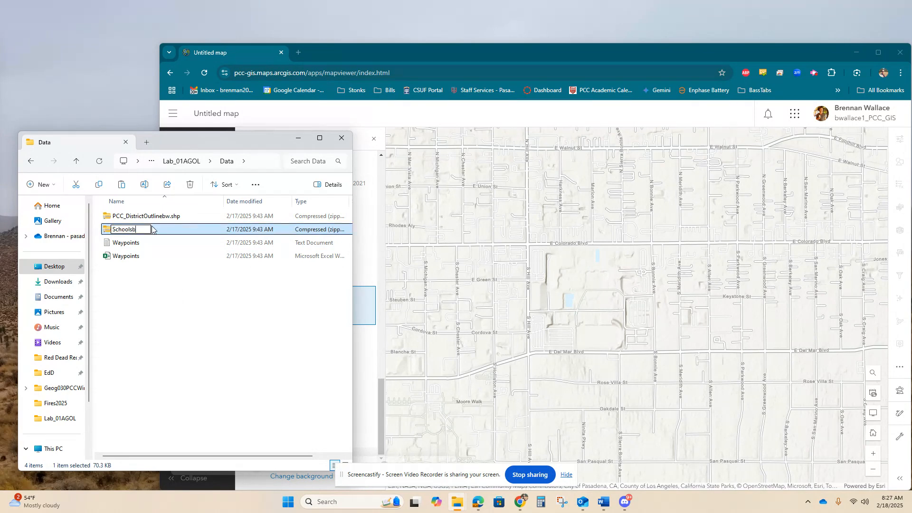
pyautogui.write('w')
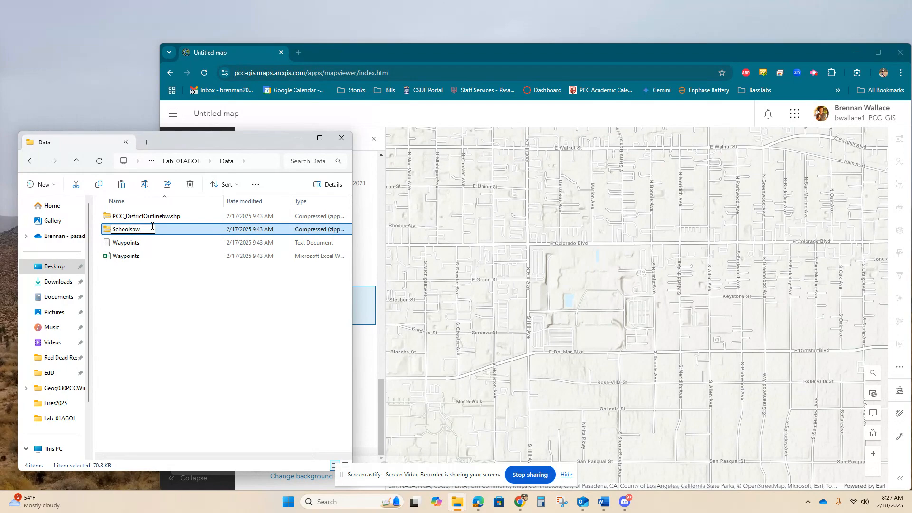
pyautogui.press('Return')
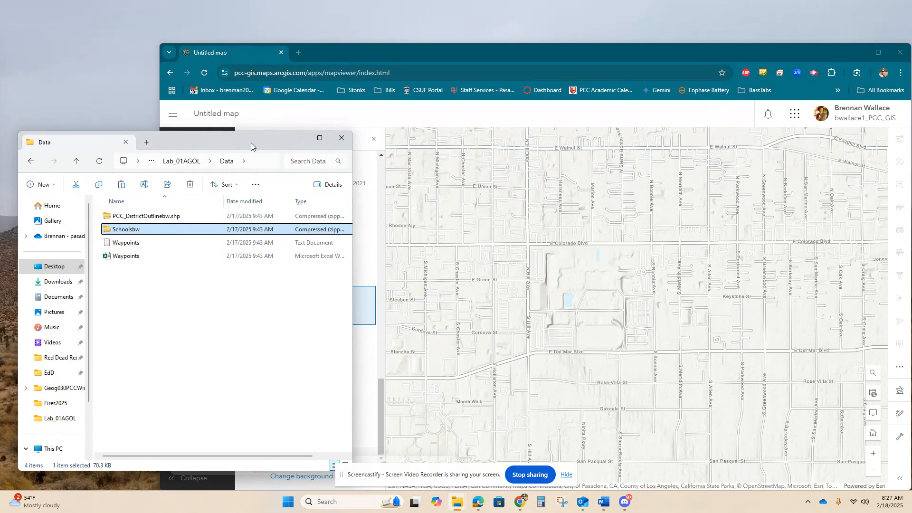
# Switch to Map Viewer and load the zipped PCC_DistrictOutlinebw.shp file as a shapefile for a new layer
pyautogui.moveTo(251, 143); pyautogui.dragTo(236, 156)
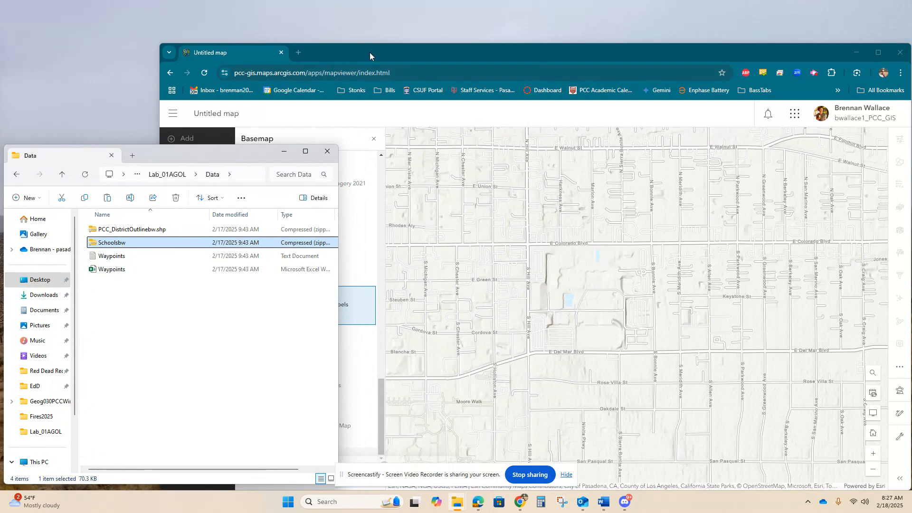
pyautogui.click(370, 53)
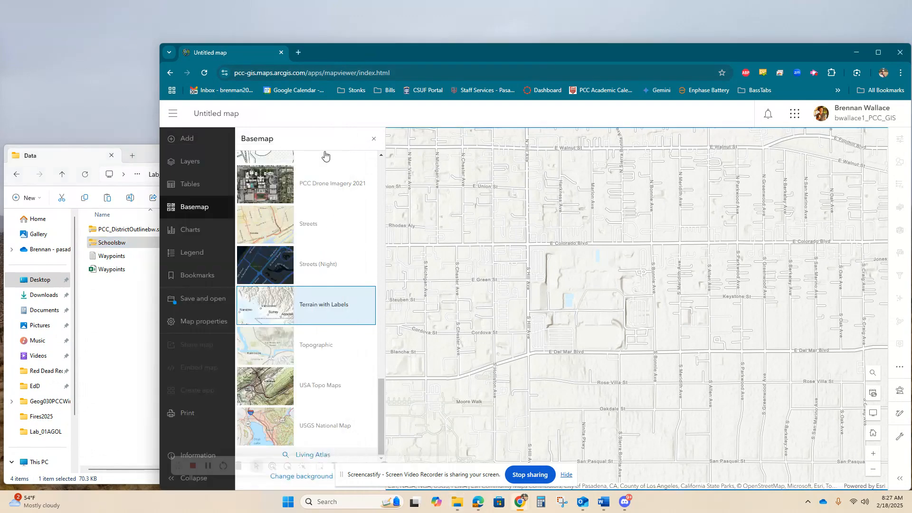
pyautogui.click(198, 142)
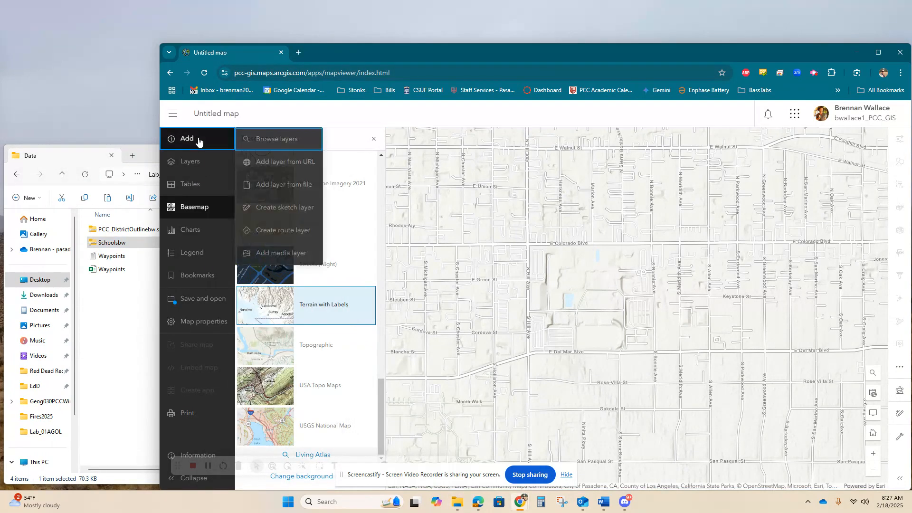
pyautogui.click(292, 187)
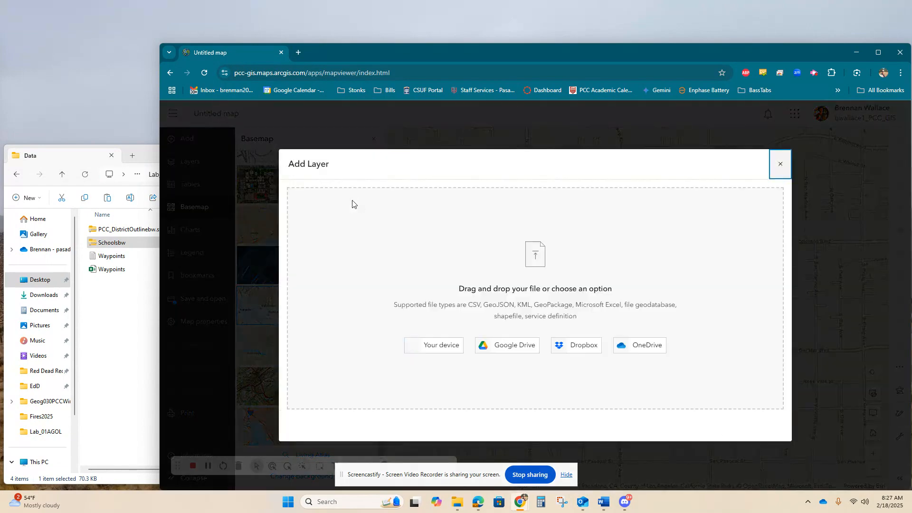
pyautogui.click(137, 231)
pyautogui.moveTo(135, 232); pyautogui.dragTo(494, 248)
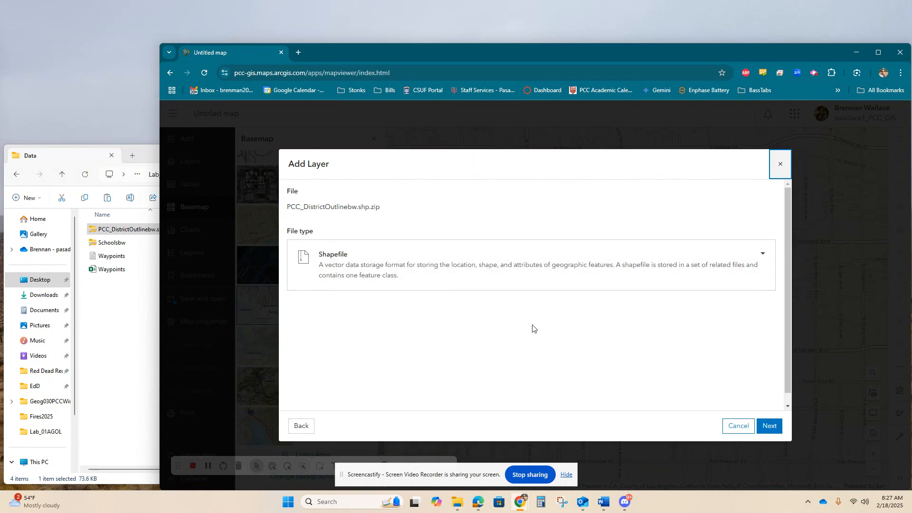
pyautogui.click(770, 426)
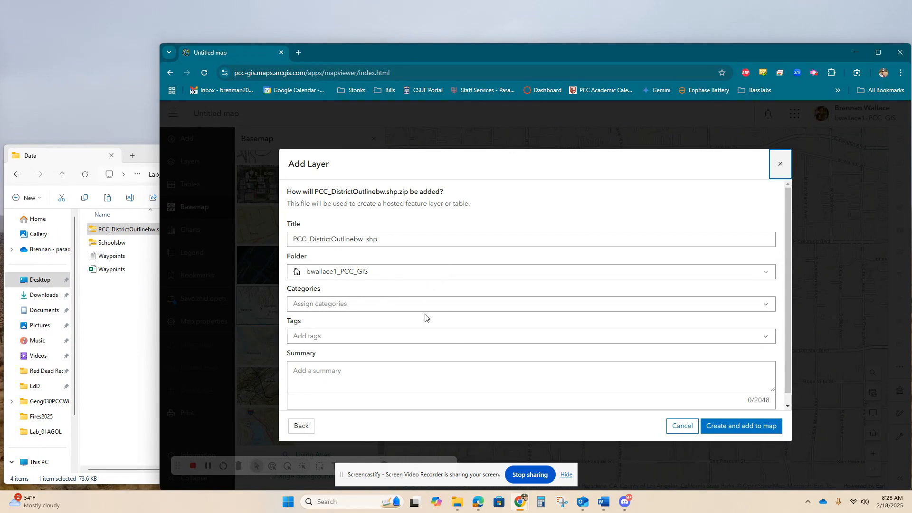
# Tag the new layer "district outline" and create it as a hosted feature layer on the map
pyautogui.scroll(-1, 491, 345)
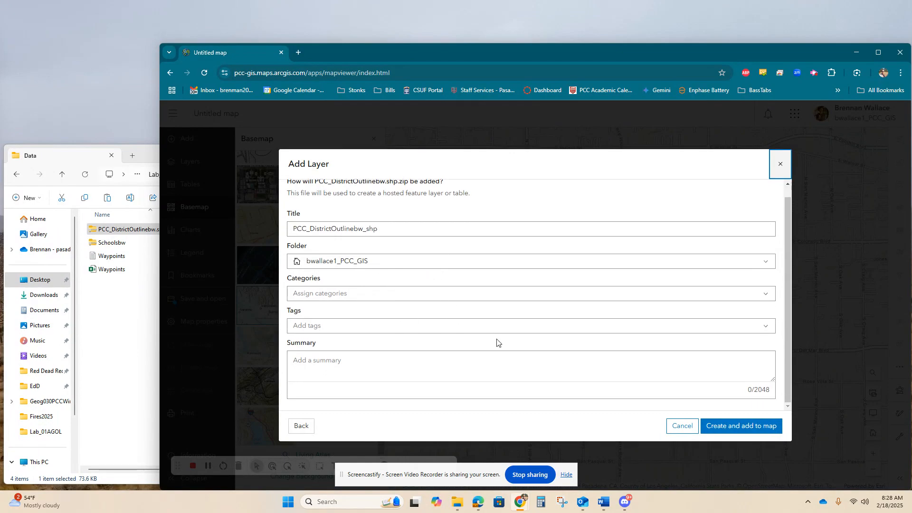
pyautogui.click(344, 327)
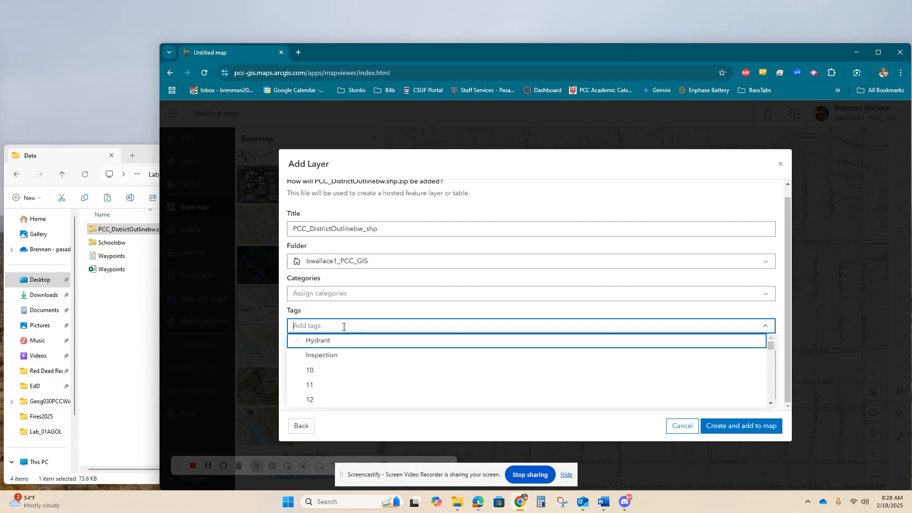
pyautogui.write('district')
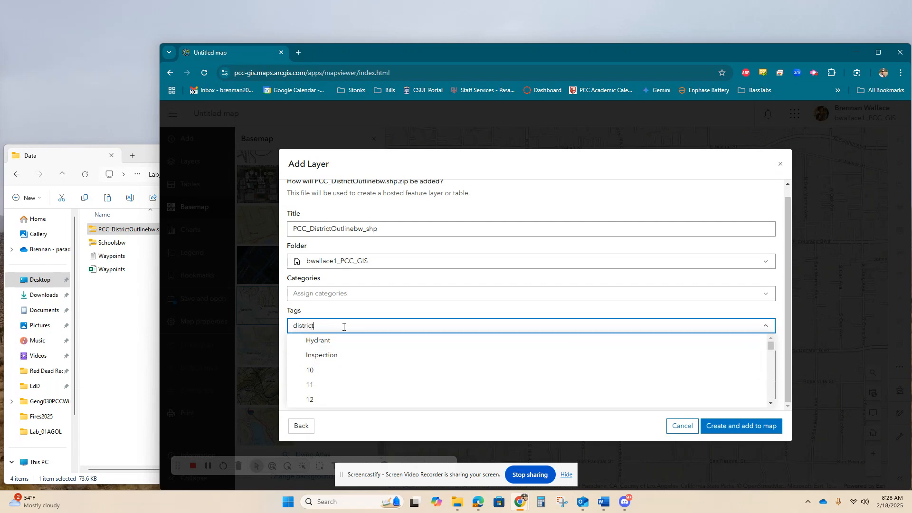
pyautogui.write(' outline')
pyautogui.press('Return')
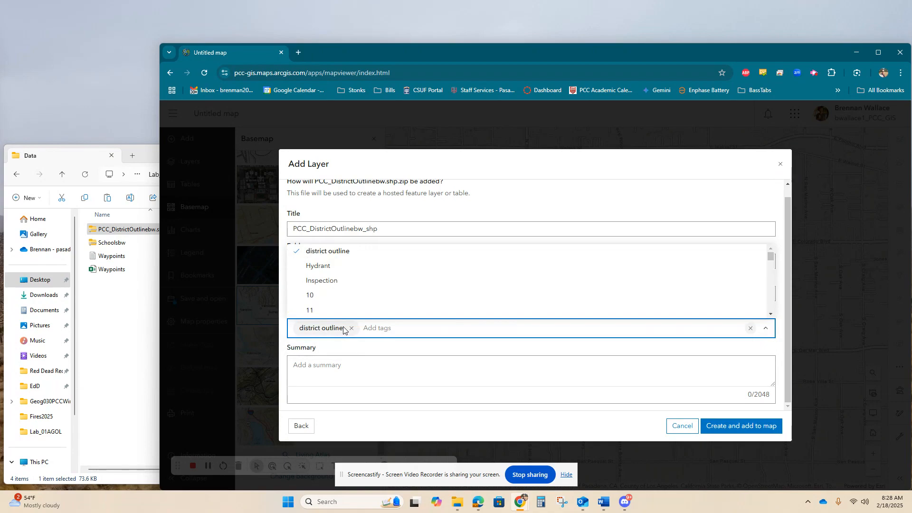
pyautogui.click(283, 320)
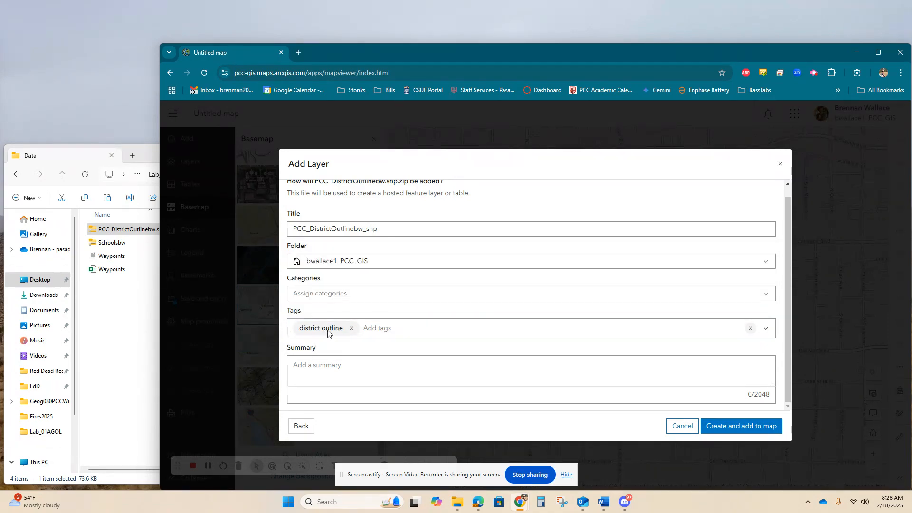
pyautogui.click(744, 427)
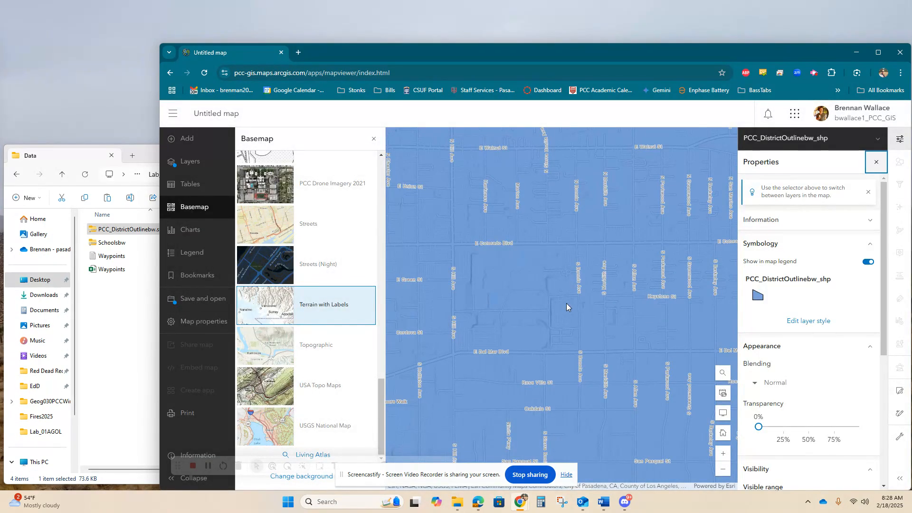
# Dismiss the basemap choices and view the entire PCC district outline on the map
pyautogui.scroll(-1, 567, 303)
pyautogui.click(375, 142)
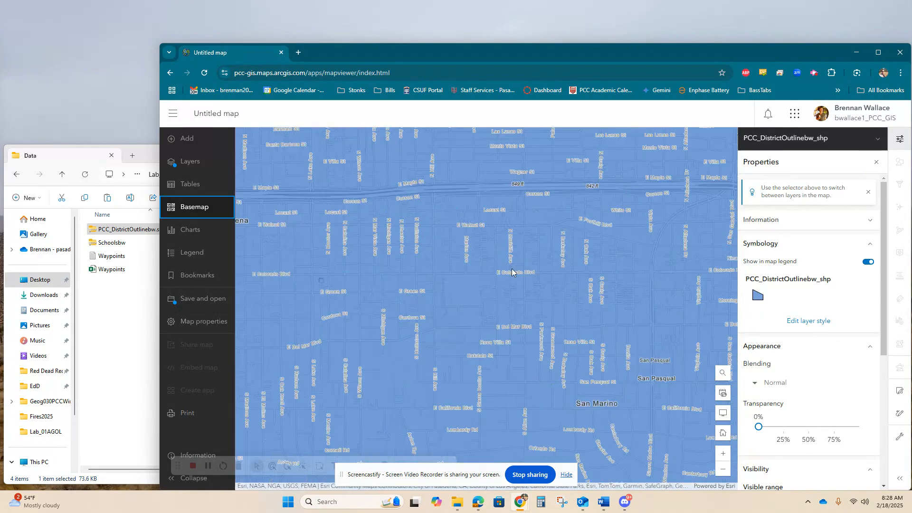
pyautogui.scroll(-3, 512, 252)
pyautogui.scroll(-1, 512, 249)
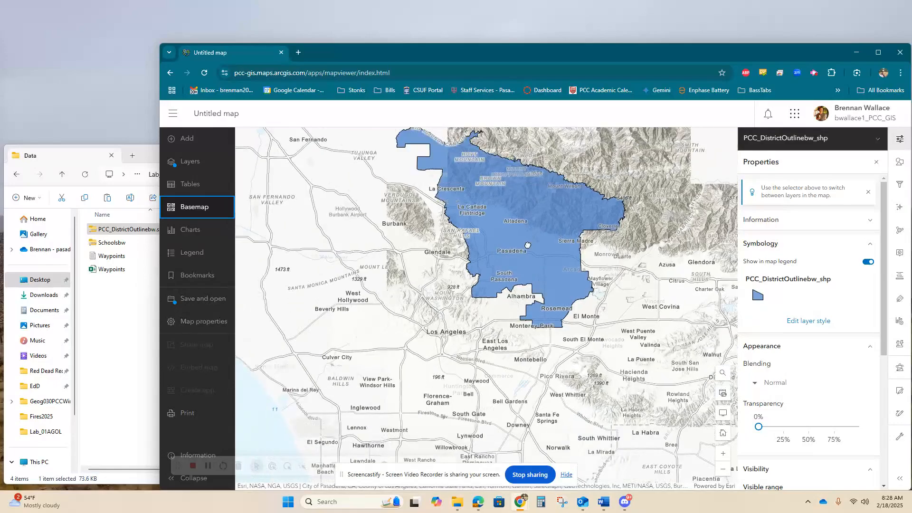
pyautogui.moveTo(525, 246); pyautogui.dragTo(552, 282)
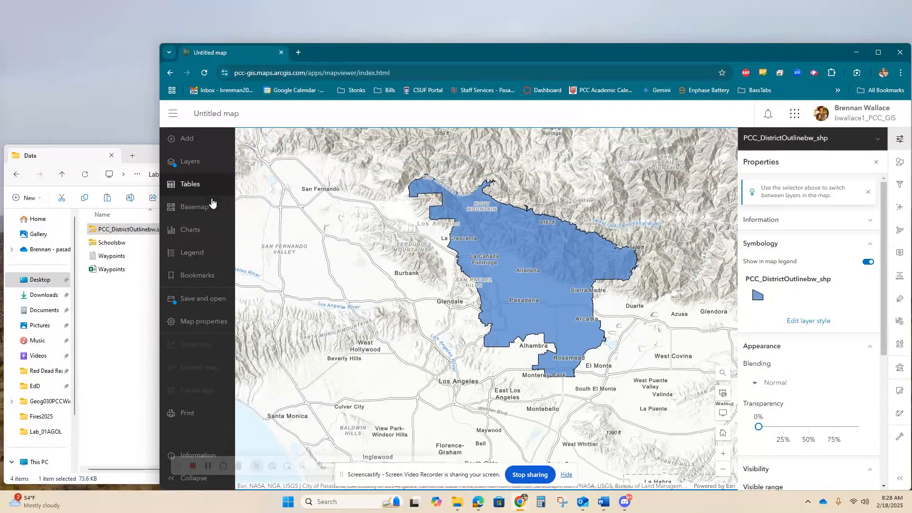
# Return to the PCC bookmark, dismiss the bookmarks and view the wider area around campus
pyautogui.click(195, 276)
pyautogui.click(275, 196)
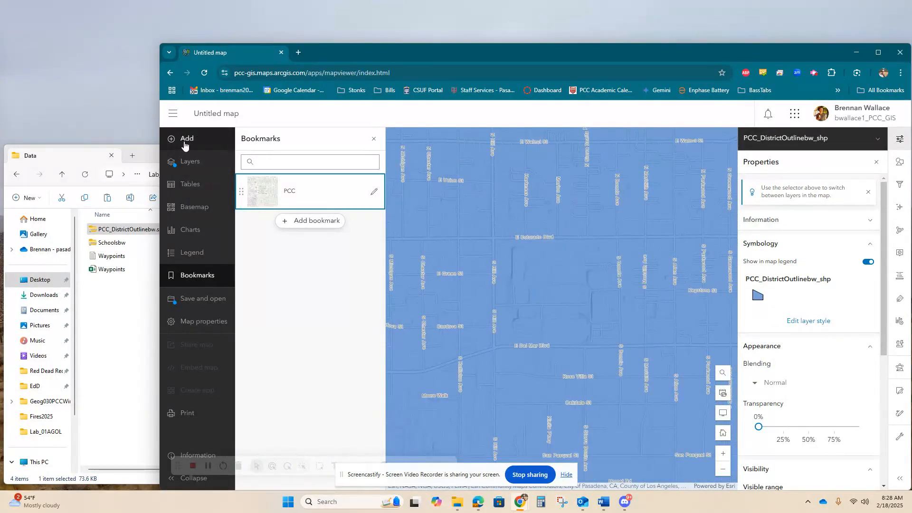
pyautogui.click(374, 139)
pyautogui.scroll(-6, 473, 255)
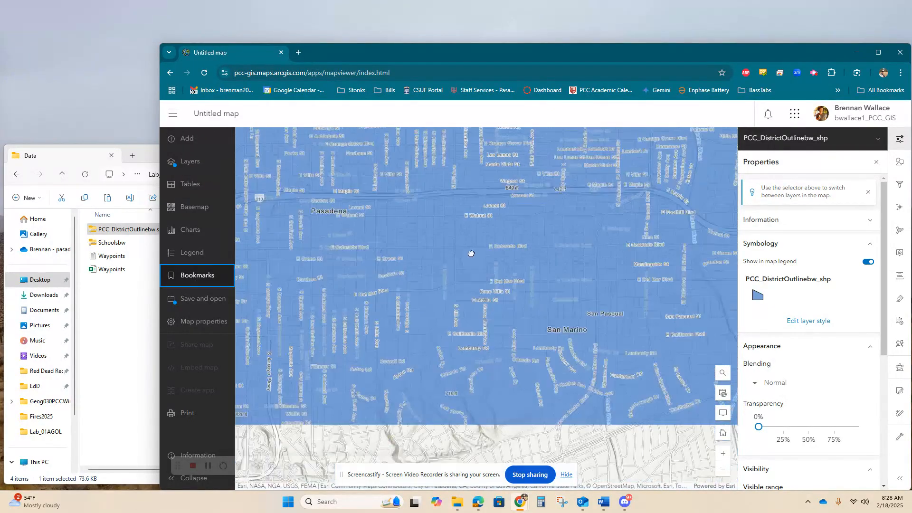
# Set the transparency of the PCC_DistrictOutlinebw_shp layer to 50% in its layer properties
pyautogui.moveTo(484, 217); pyautogui.dragTo(492, 309)
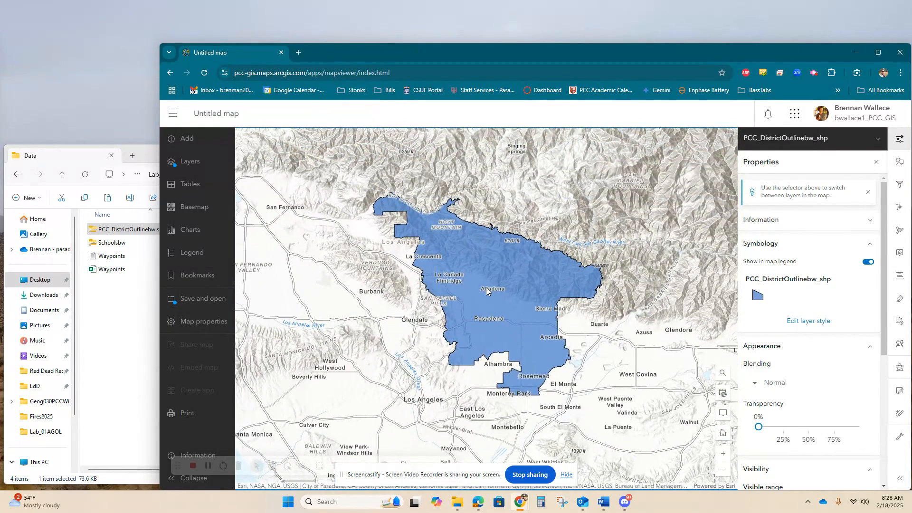
pyautogui.scroll(2, 498, 289)
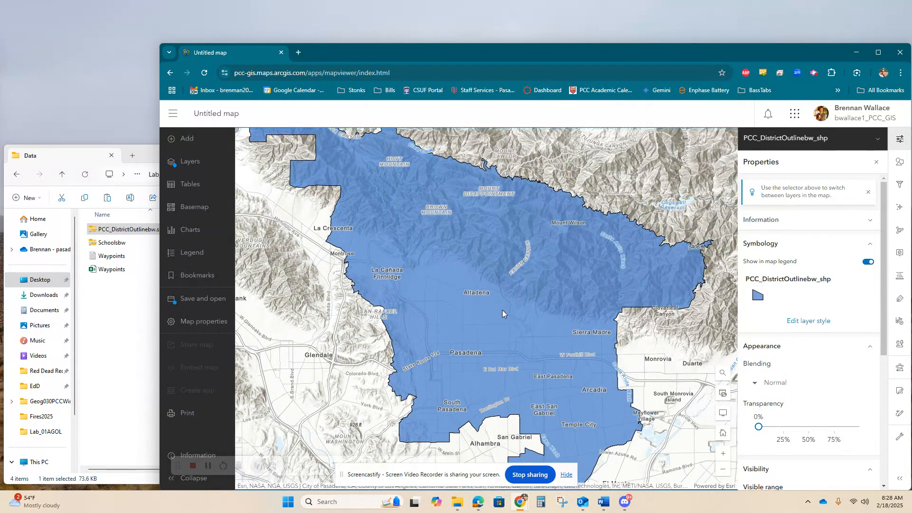
pyautogui.moveTo(504, 314); pyautogui.dragTo(491, 238)
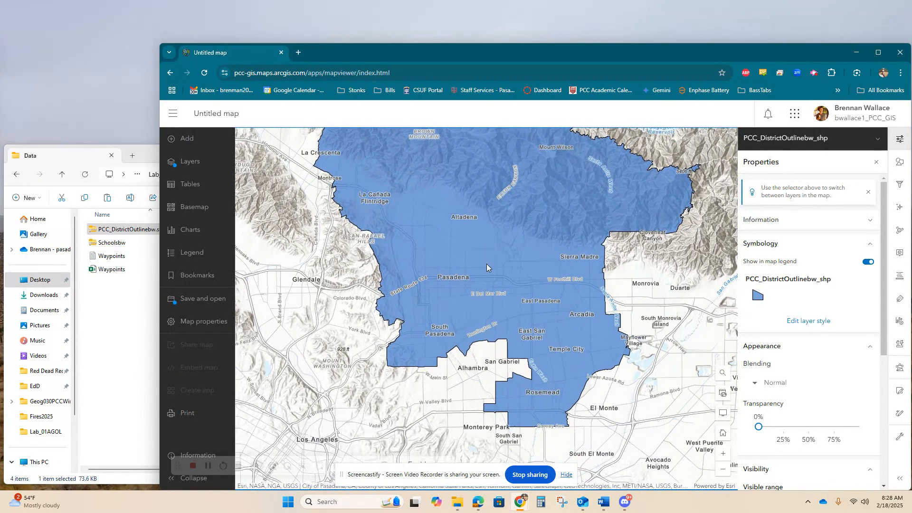
pyautogui.moveTo(487, 253); pyautogui.dragTo(454, 260)
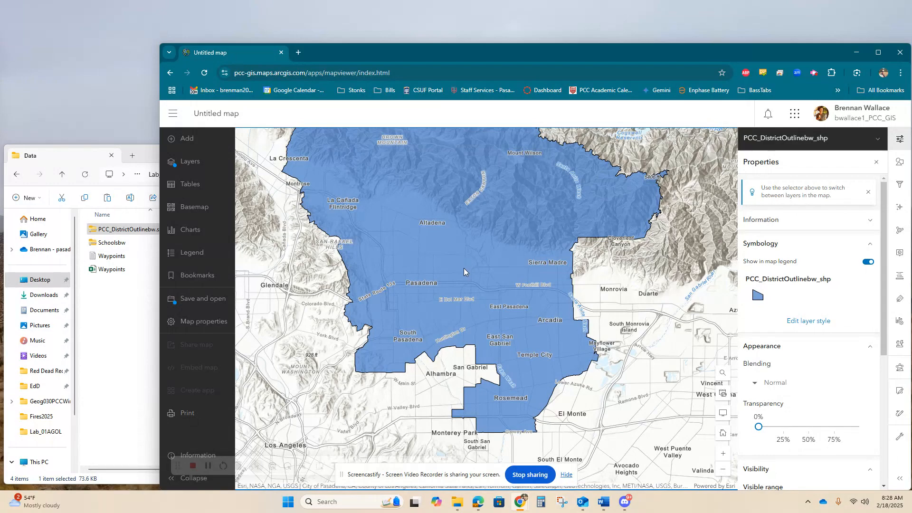
pyautogui.moveTo(464, 272); pyautogui.dragTo(515, 292)
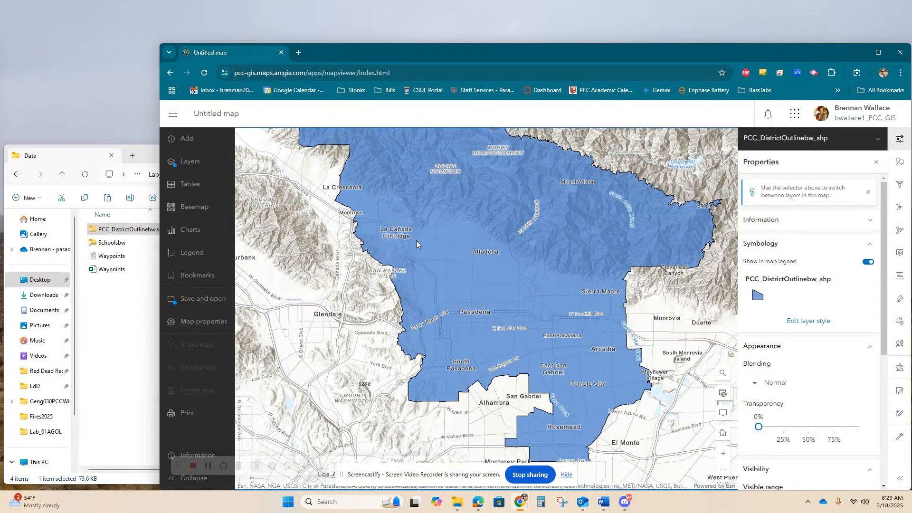
pyautogui.click(191, 165)
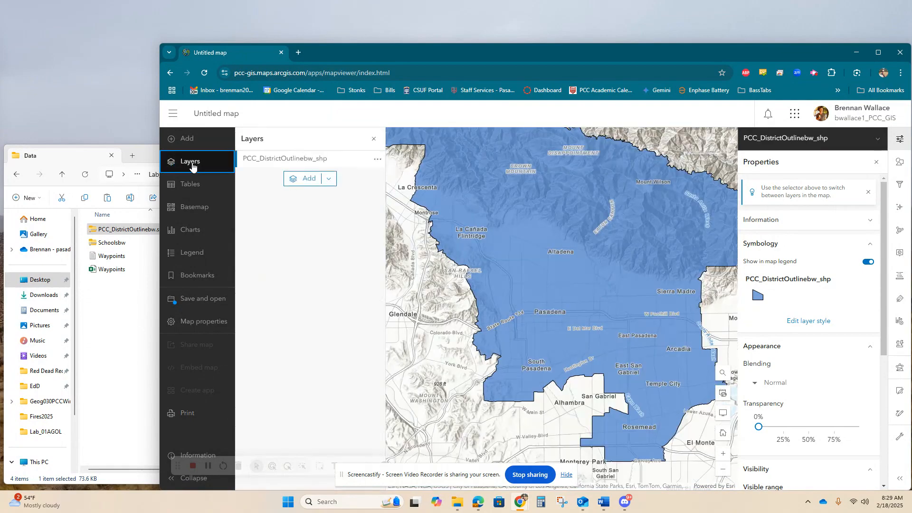
pyautogui.click(379, 162)
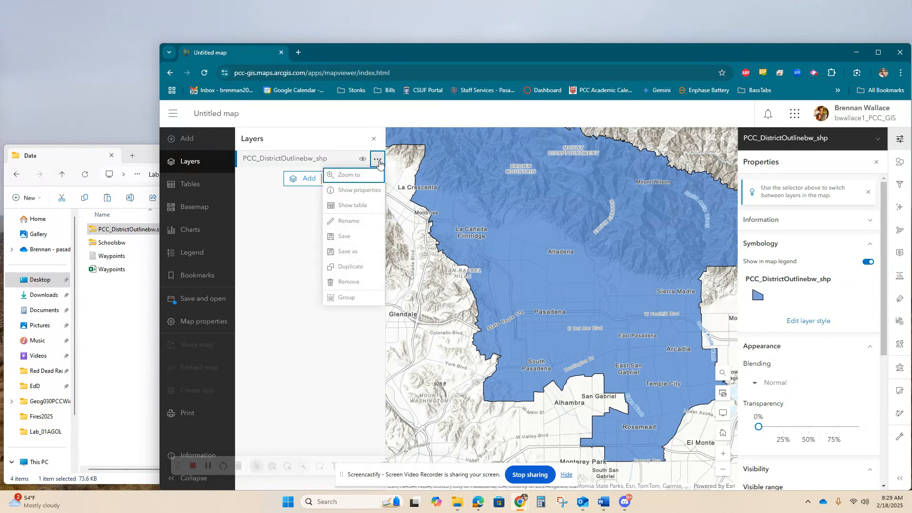
pyautogui.click(367, 190)
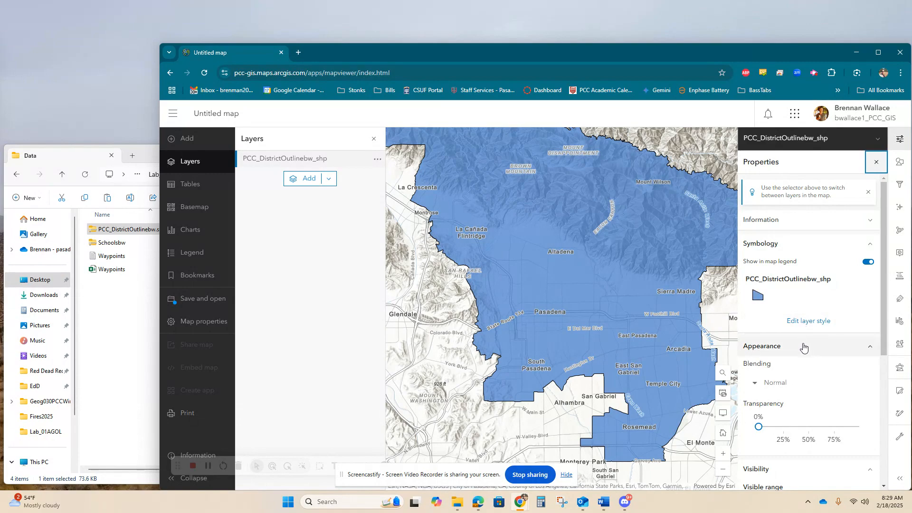
pyautogui.moveTo(760, 428); pyautogui.dragTo(812, 435)
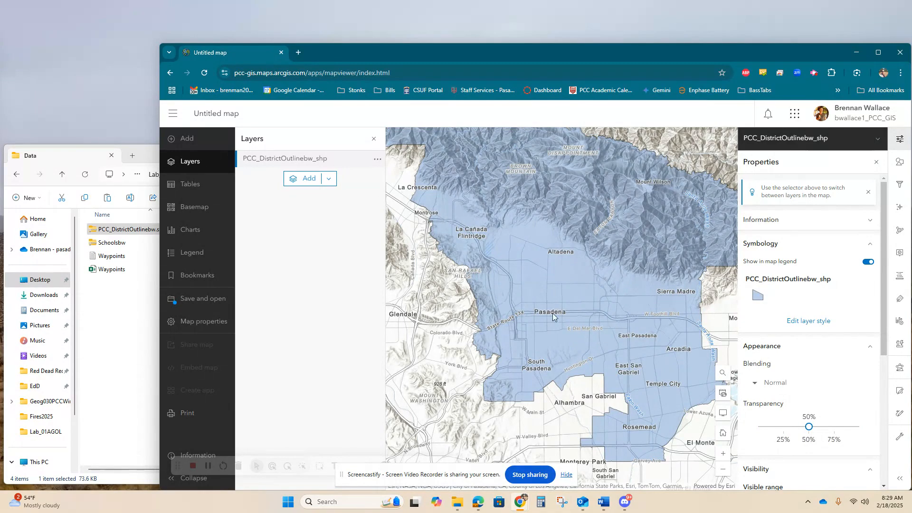
# Edit the district layer's single-symbol style and set the polygon fill color to gray 97999c
pyautogui.click(808, 322)
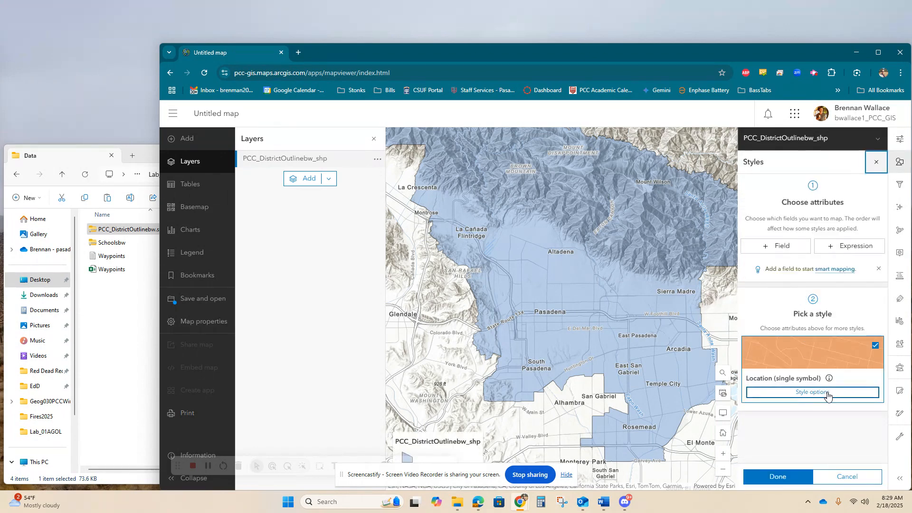
pyautogui.click(827, 394)
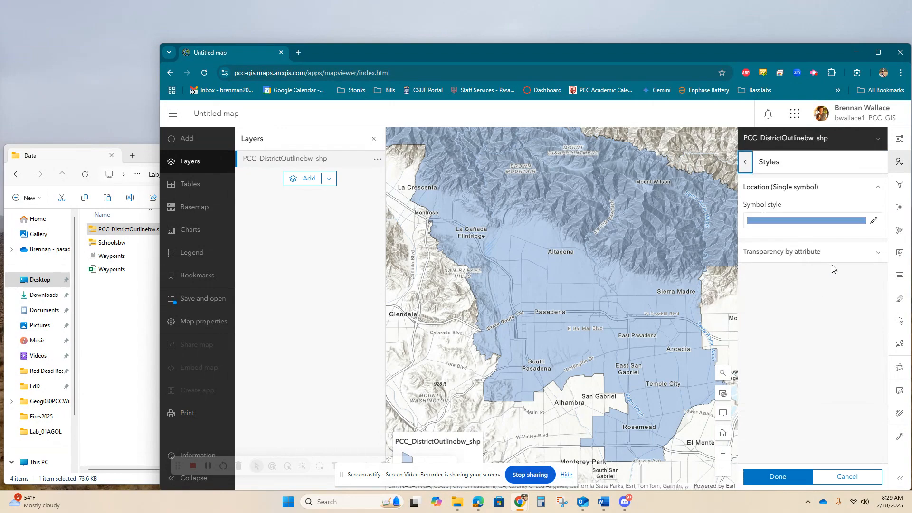
pyautogui.click(857, 221)
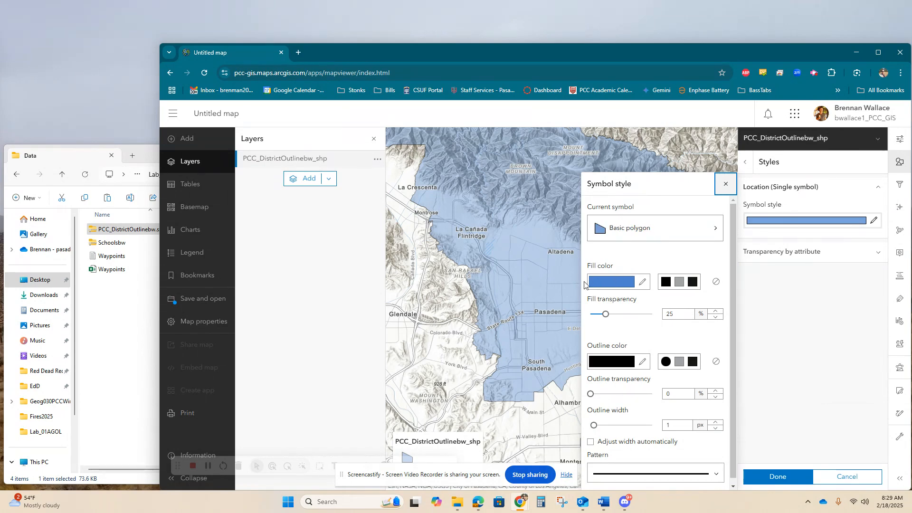
pyautogui.click(643, 284)
pyautogui.click(610, 253)
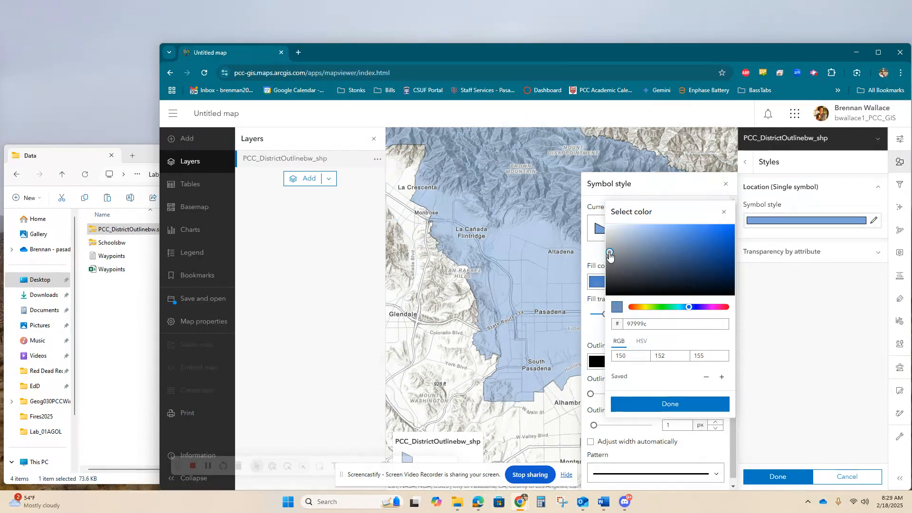
pyautogui.click(669, 403)
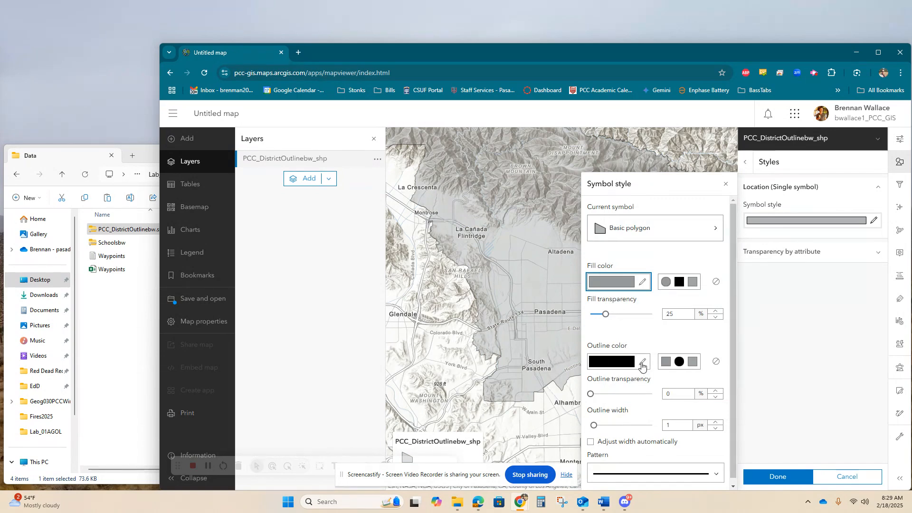
# Set the district polygon's outline color to orange f06d18
pyautogui.click(642, 364)
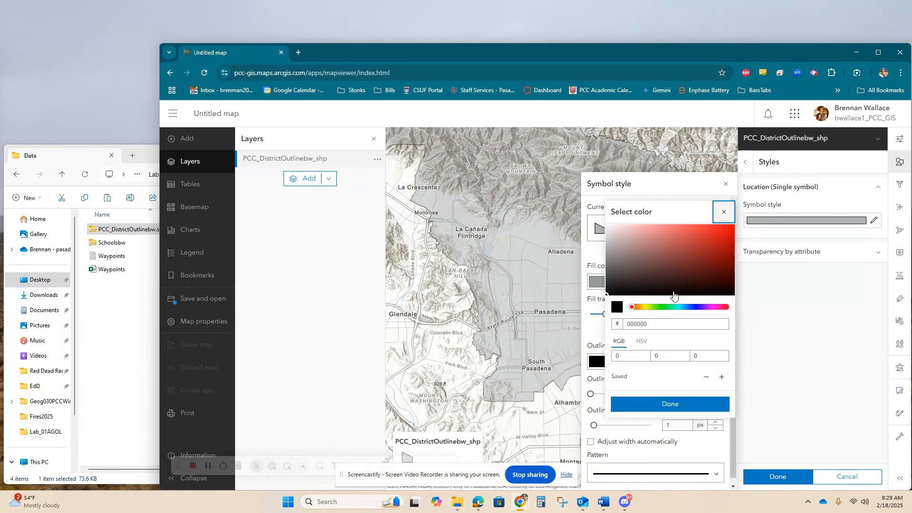
pyautogui.moveTo(633, 307); pyautogui.dragTo(635, 308)
pyautogui.click(723, 232)
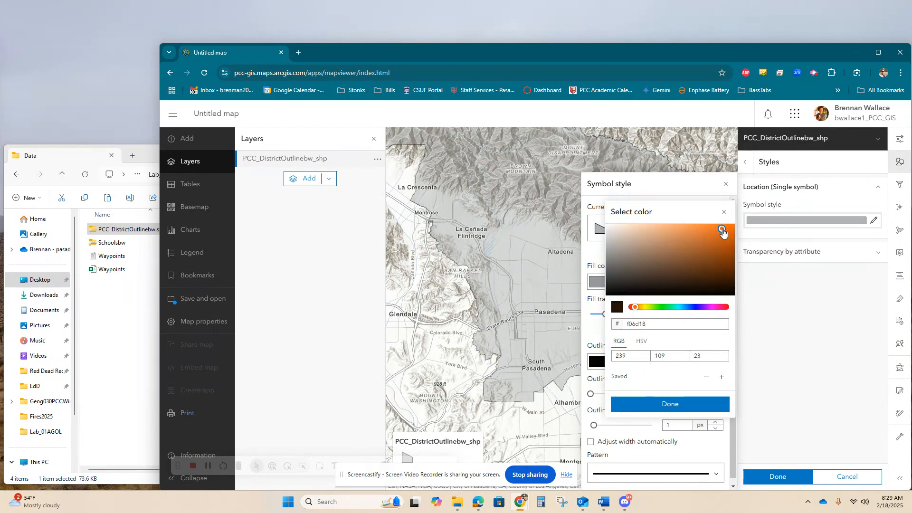
pyautogui.click(670, 404)
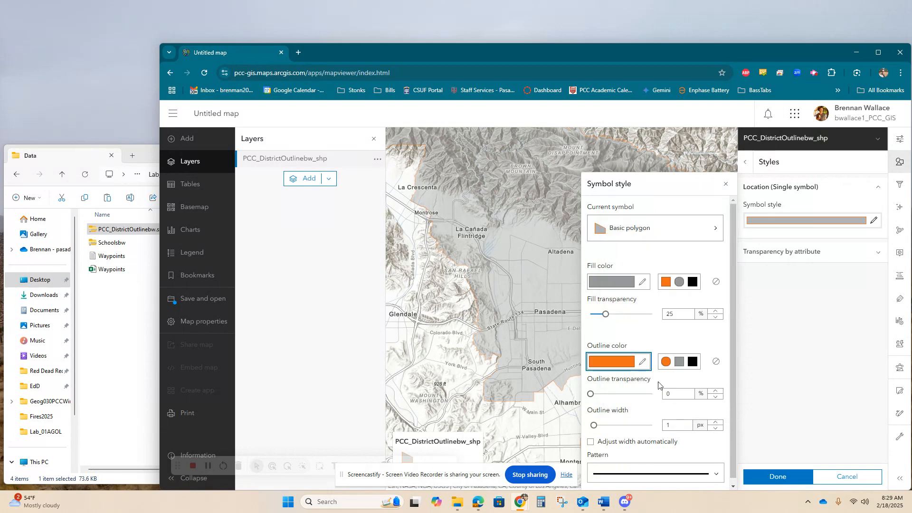
# Recheck the outline color, try the district polygon with no outline color, and restore the orange
pyautogui.click(643, 363)
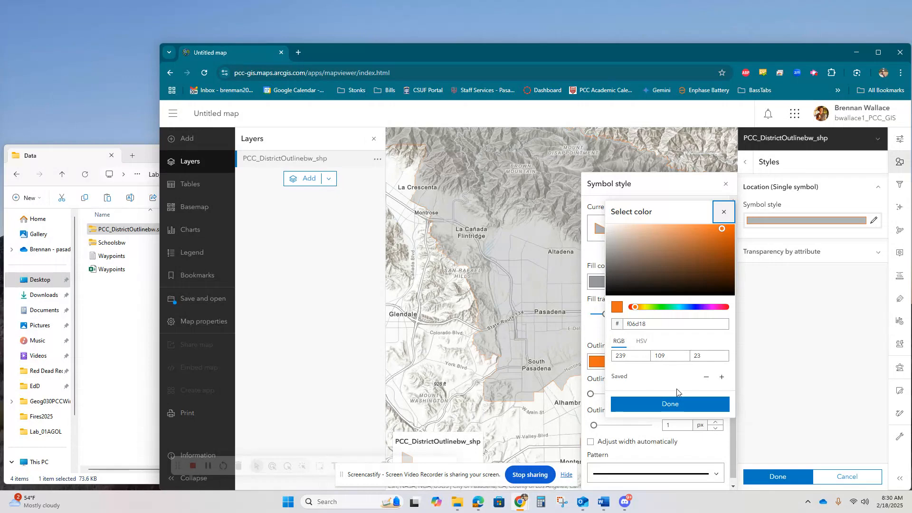
pyautogui.click(672, 406)
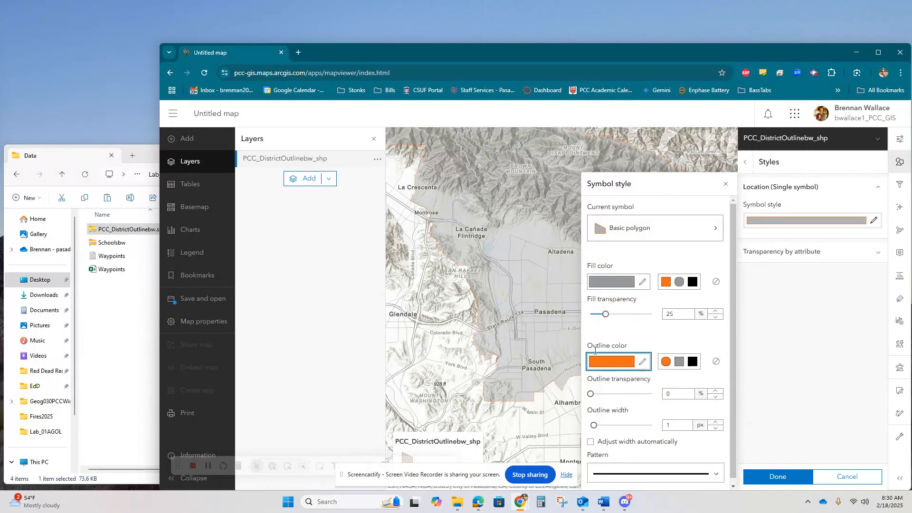
pyautogui.scroll(-1, 623, 341)
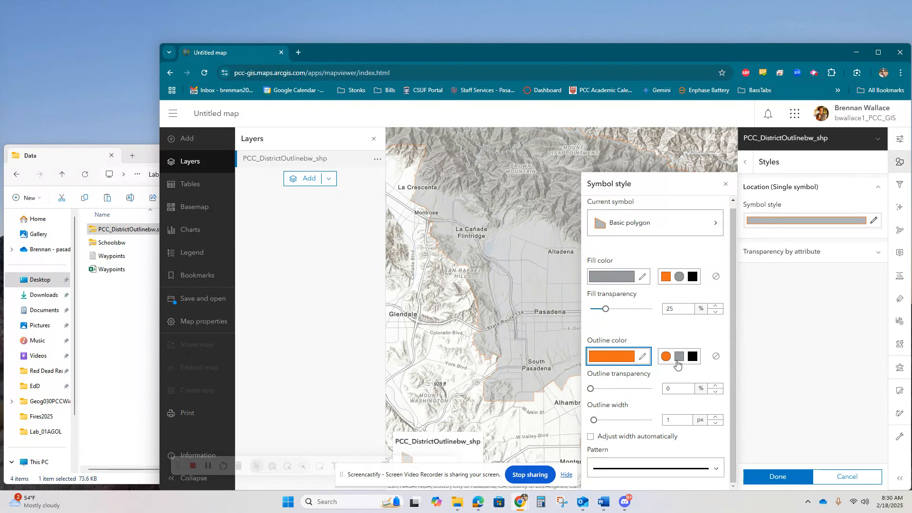
pyautogui.click(642, 357)
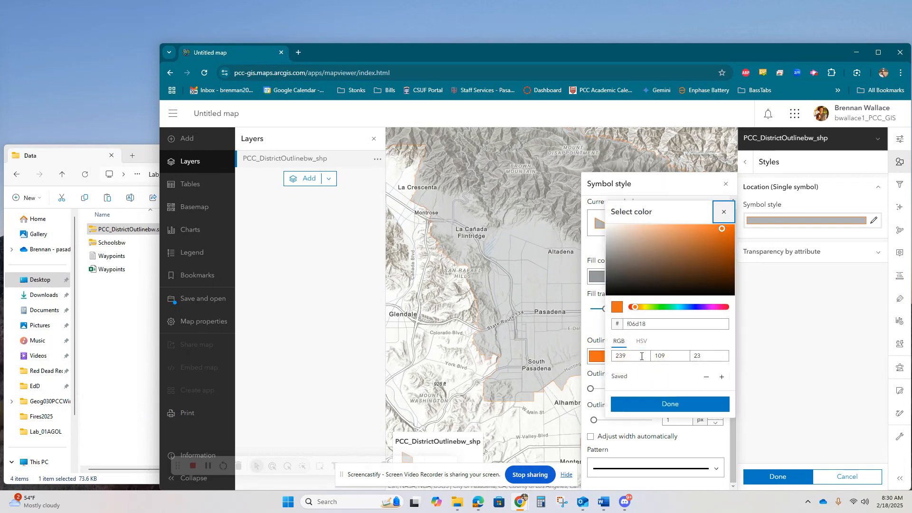
pyautogui.click(671, 404)
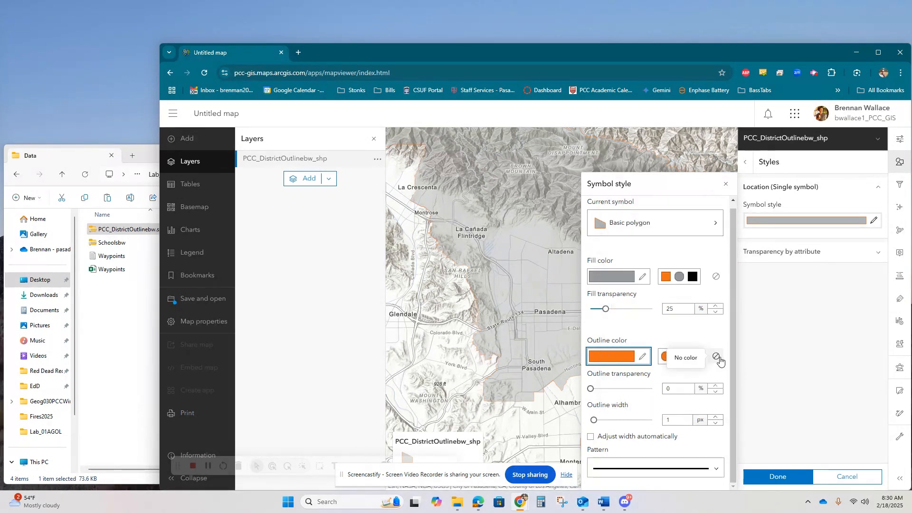
pyautogui.click(716, 358)
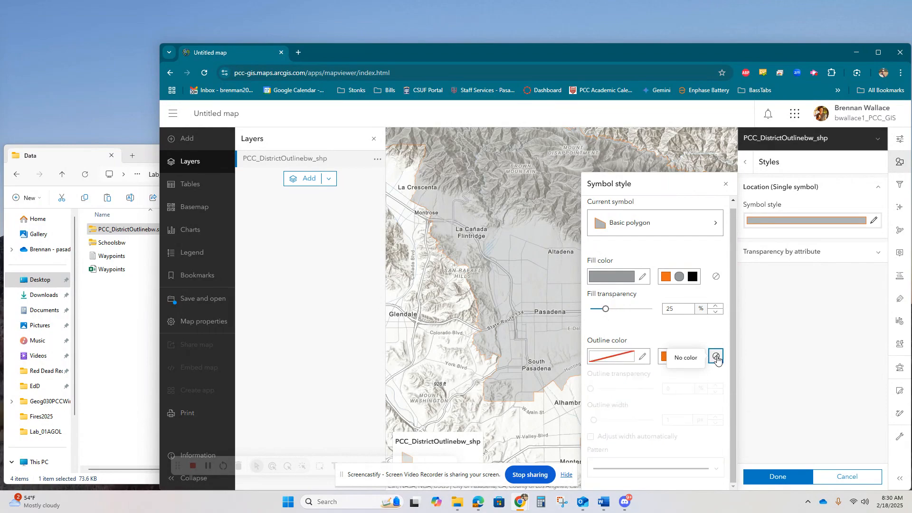
pyautogui.click(666, 357)
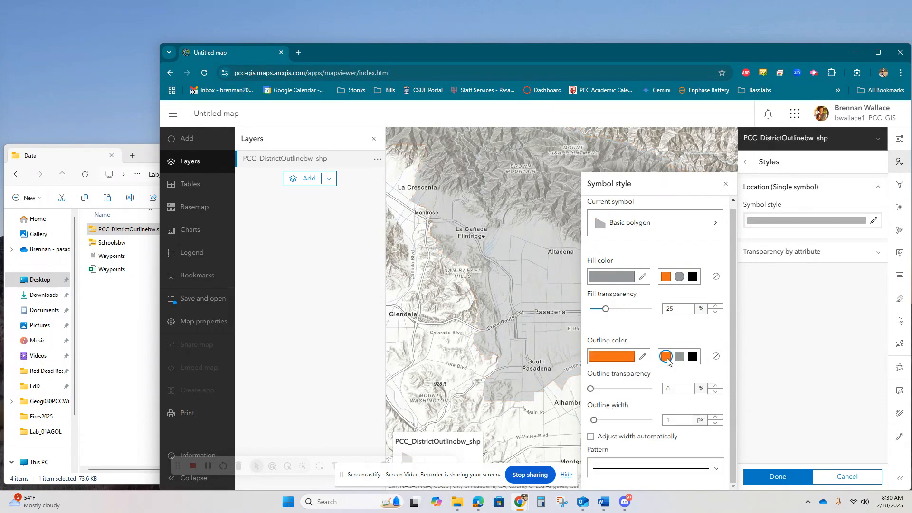
# Set the district polygon's outline width to 3 px and finish the layer styling
pyautogui.click(719, 420)
pyautogui.click(719, 420)
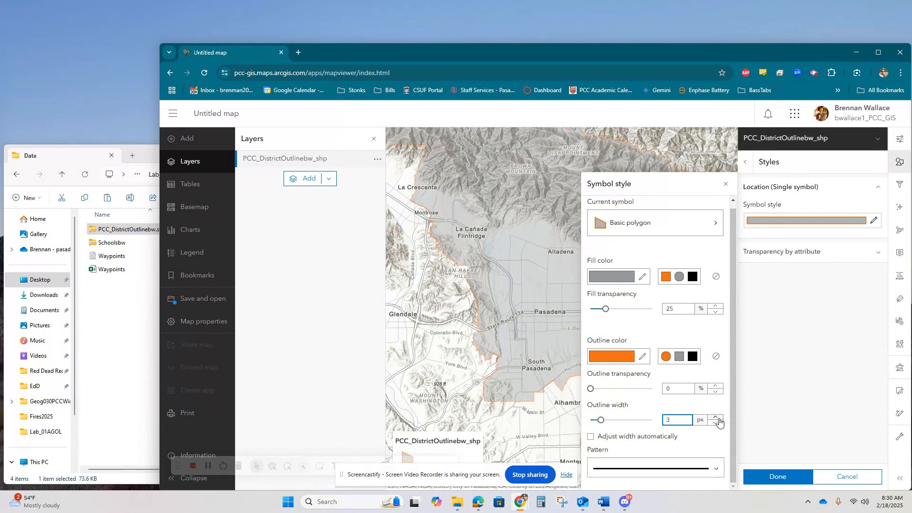
pyautogui.click(778, 477)
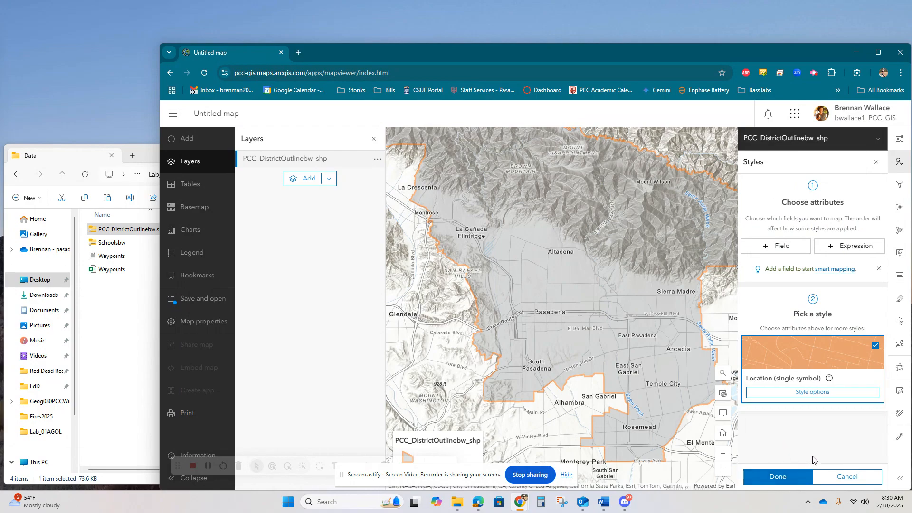
pyautogui.click(783, 473)
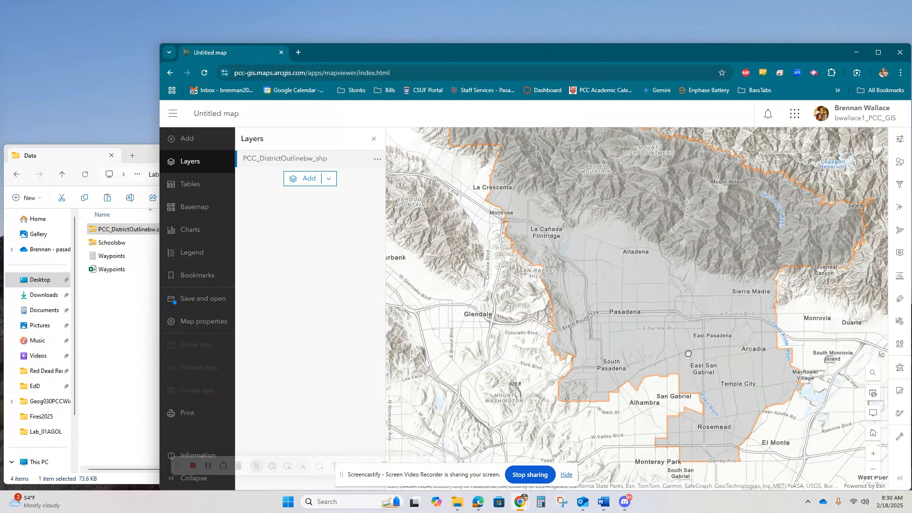
# Rename the PCC_DistrictOutlinebw_shp layer to "Pasadena City College District"
pyautogui.scroll(-2, 688, 353)
pyautogui.scroll(2, 679, 315)
pyautogui.moveTo(591, 376); pyautogui.dragTo(536, 338)
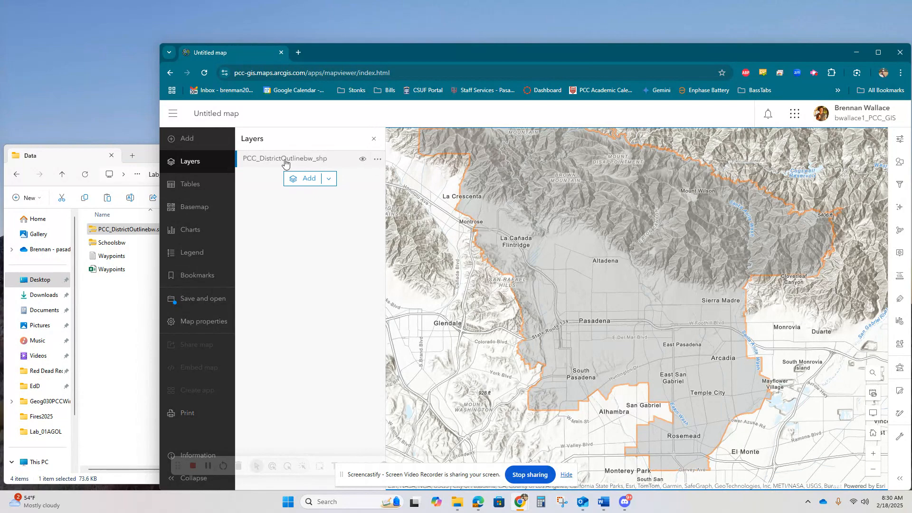
pyautogui.click(377, 158)
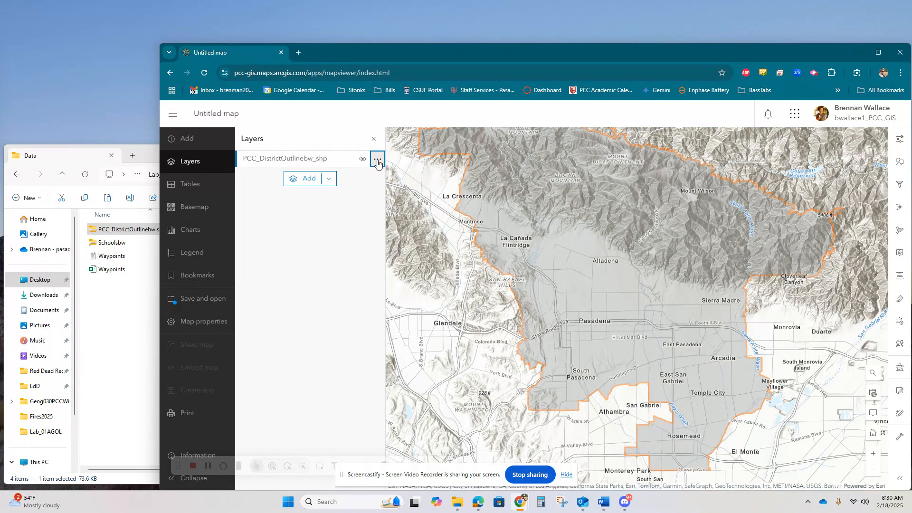
pyautogui.click(349, 221)
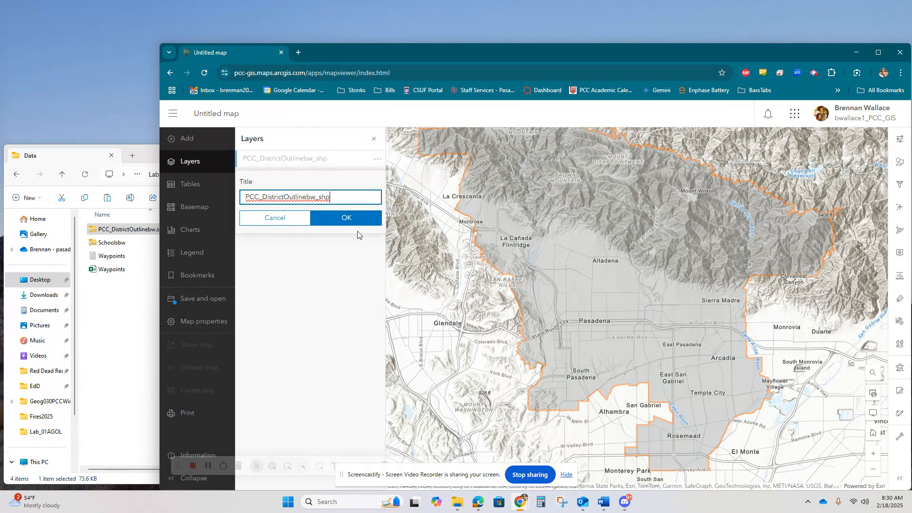
pyautogui.moveTo(356, 196); pyautogui.dragTo(178, 192)
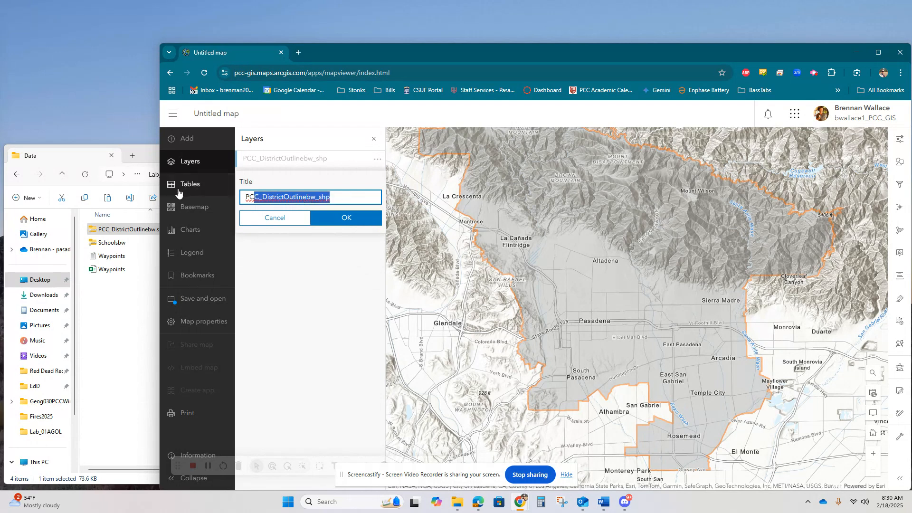
pyautogui.press('BackSpace')
pyautogui.press('BackSpace')
pyautogui.press('BackSpace')
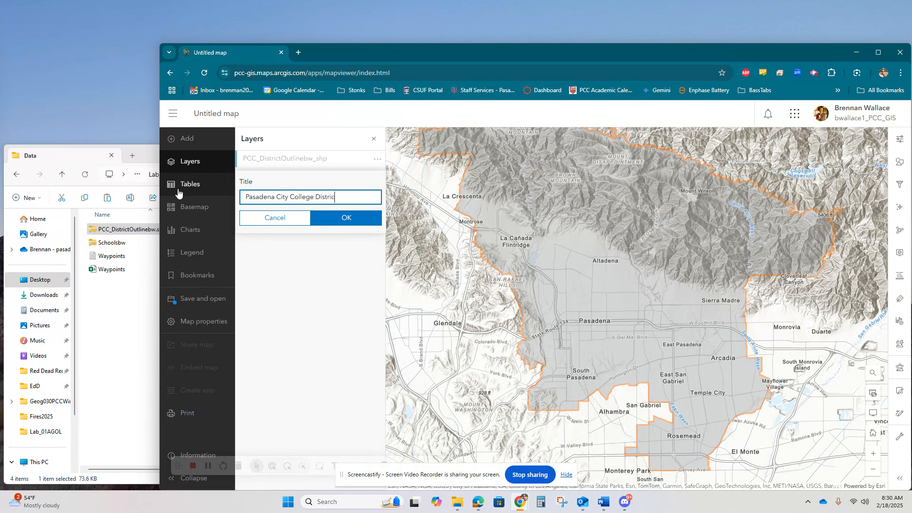
pyautogui.click(342, 219)
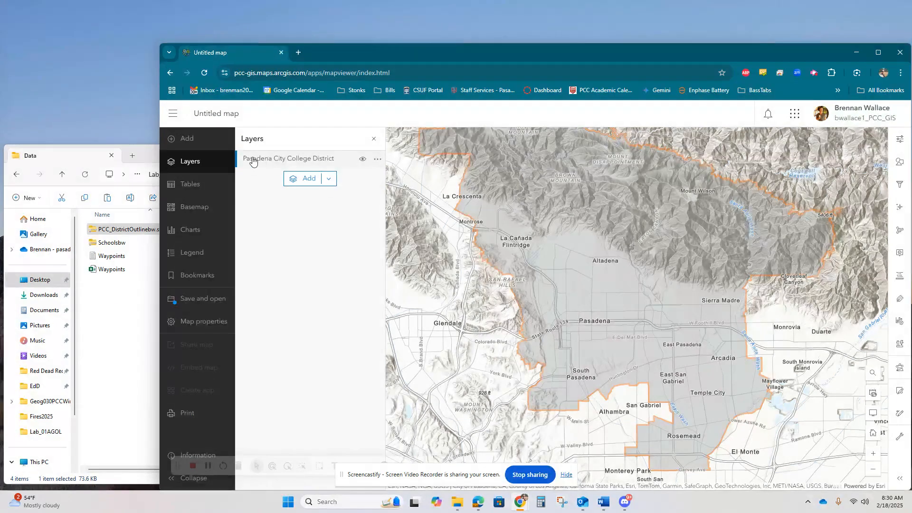
# Toggle the visibility of the Pasadena City College District layer off and back on twice
pyautogui.click(362, 162)
pyautogui.click(363, 161)
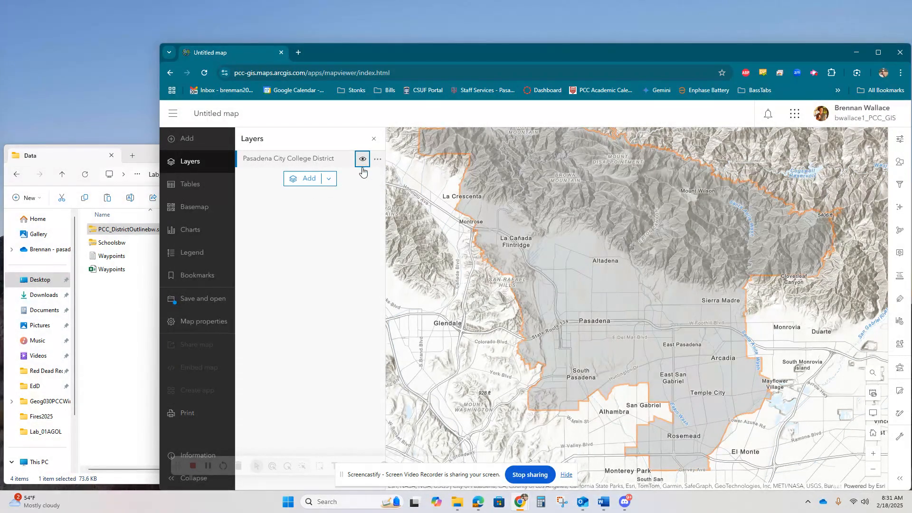
pyautogui.click(362, 161)
pyautogui.click(362, 162)
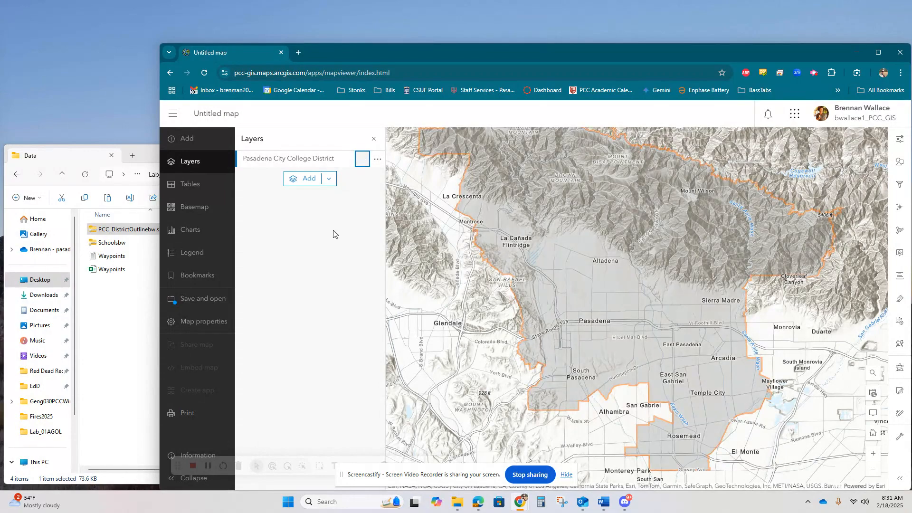
# Add Schoolsbw.zip from the Data folder to the map as a shapefile layer, keeping the title Schoolsbw
pyautogui.click(305, 182)
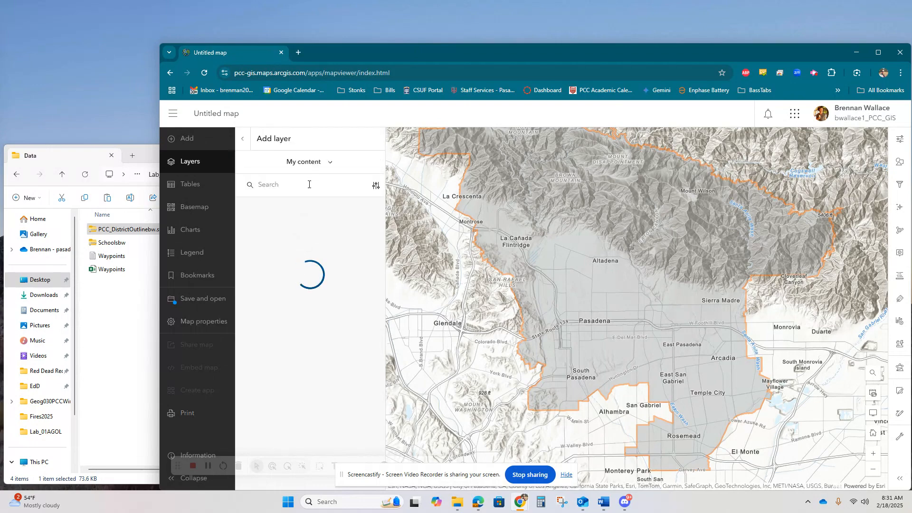
pyautogui.click(244, 142)
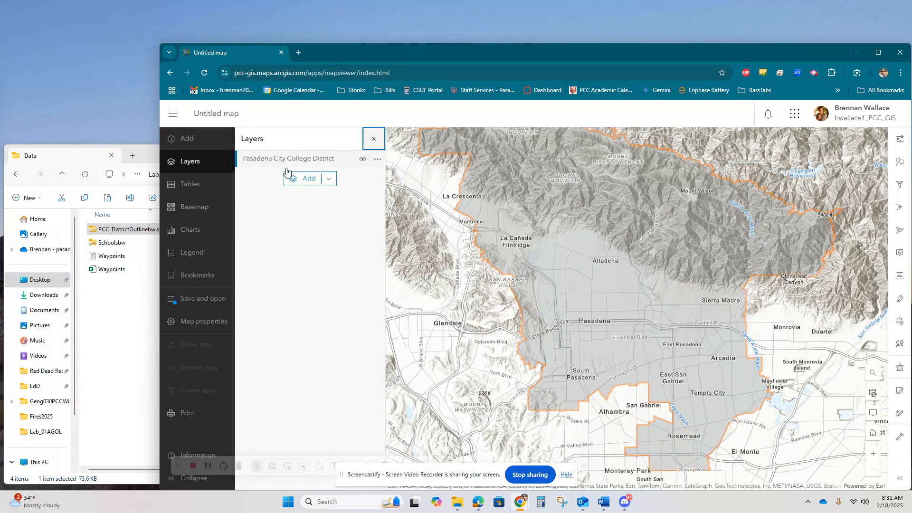
pyautogui.click(328, 179)
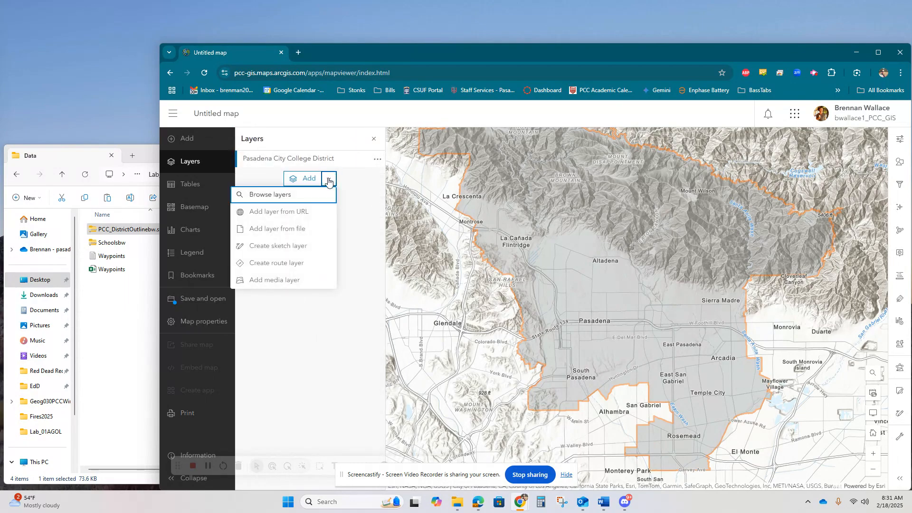
pyautogui.click(315, 229)
pyautogui.moveTo(113, 243); pyautogui.dragTo(473, 274)
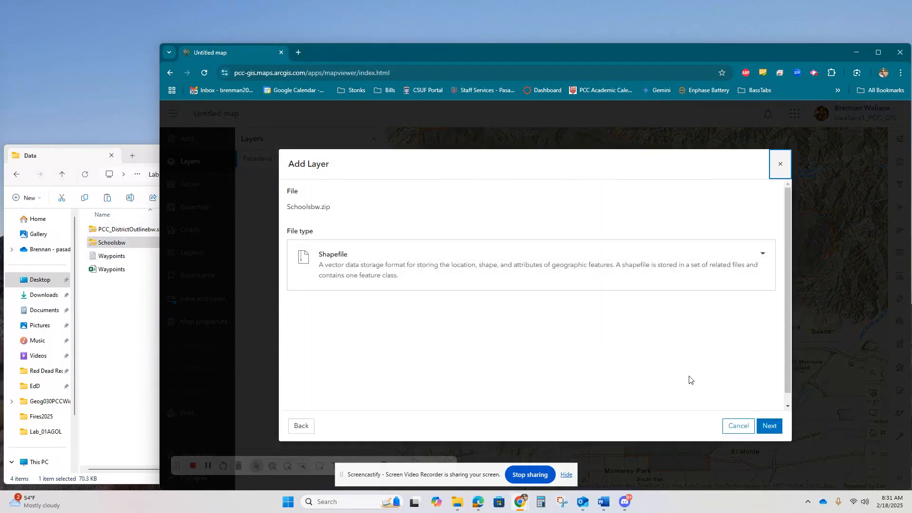
pyautogui.click(770, 426)
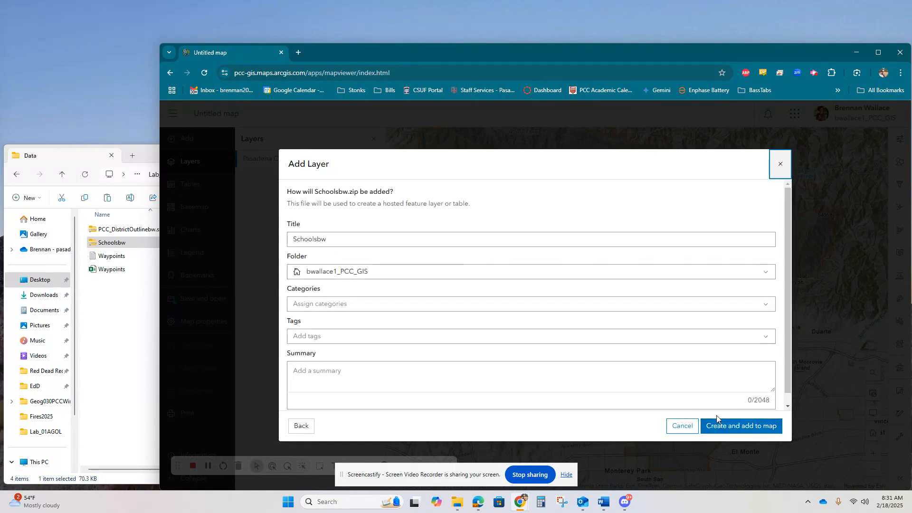
pyautogui.click(732, 430)
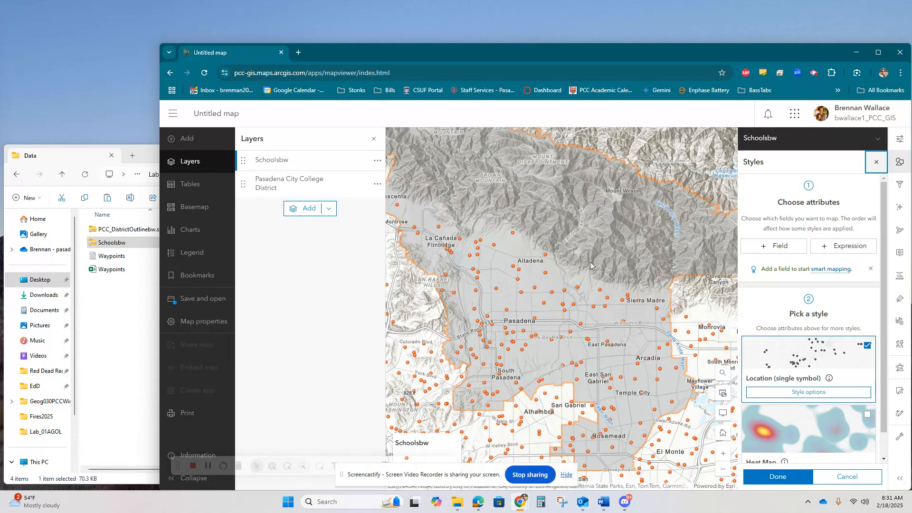
# Examine the extent and distribution of the Schoolsbw points relative to the college district at several map scales
pyautogui.click(378, 164)
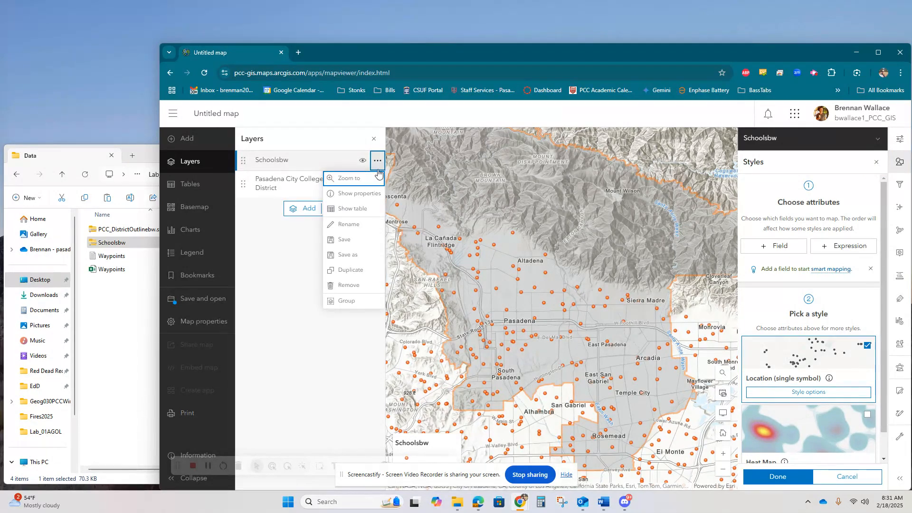
pyautogui.click(378, 166)
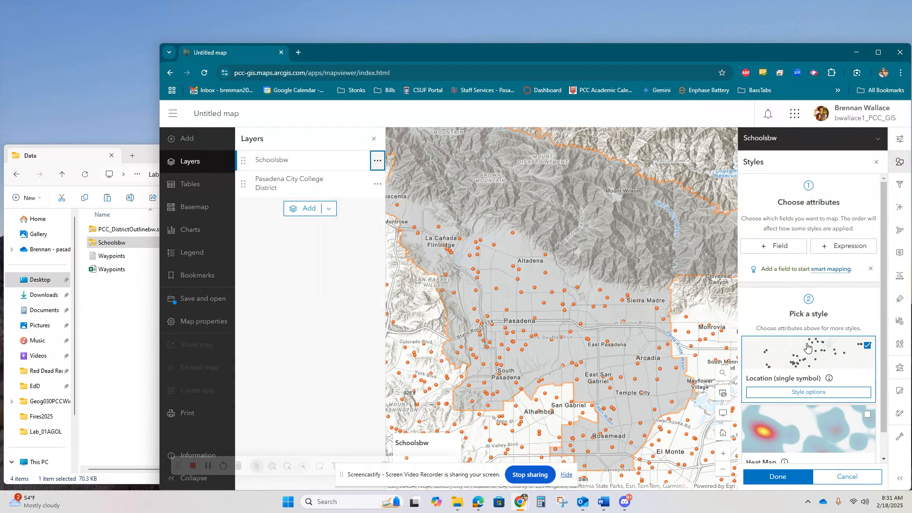
pyautogui.scroll(-1, 808, 347)
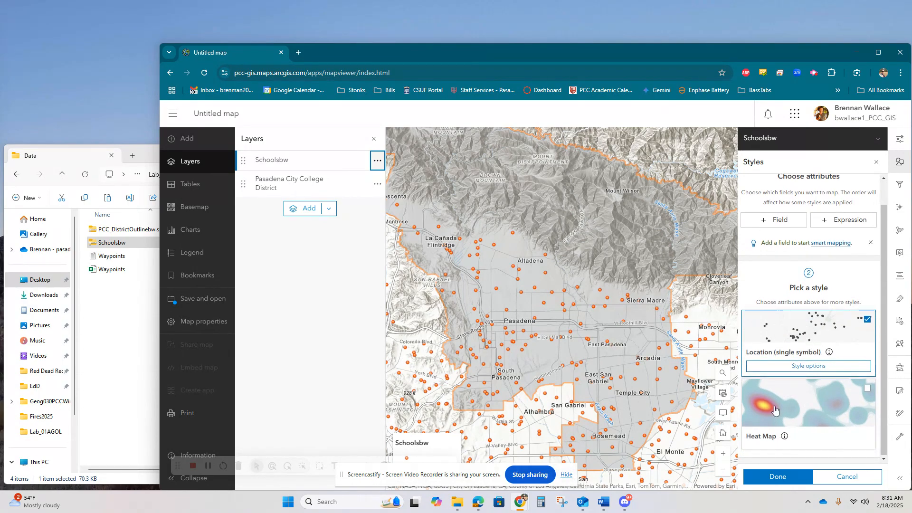
pyautogui.scroll(-4, 635, 360)
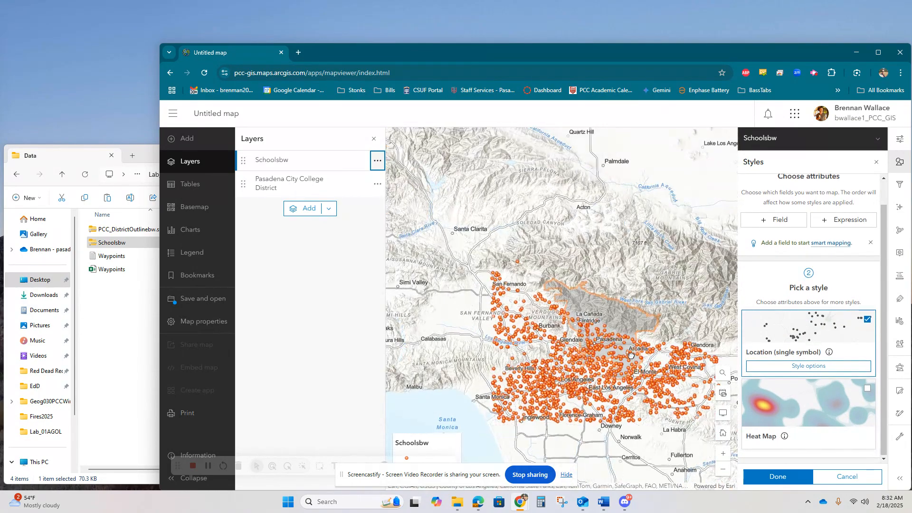
pyautogui.scroll(2, 631, 357)
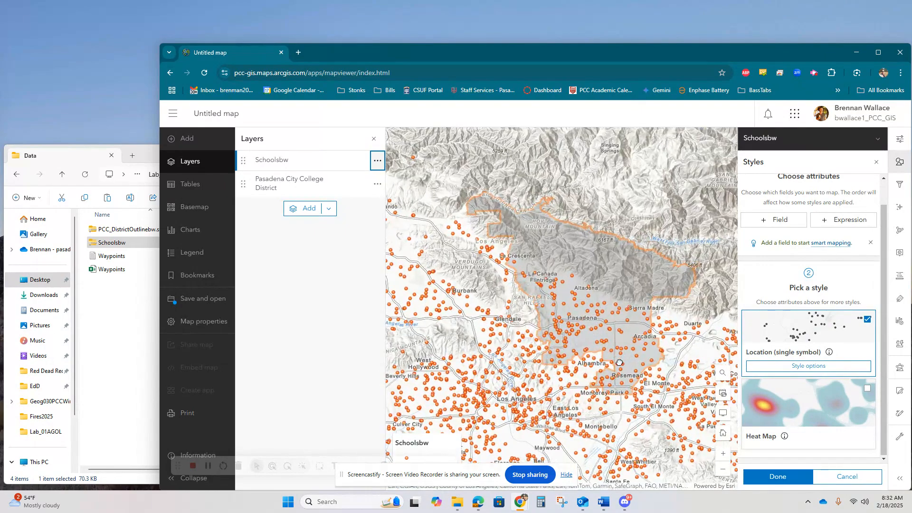
pyautogui.scroll(-2, 598, 333)
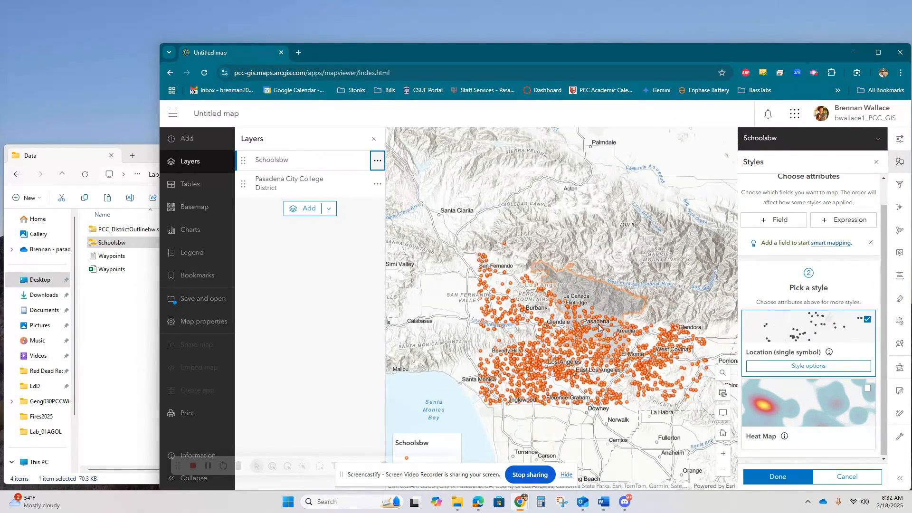
pyautogui.scroll(-2, 605, 333)
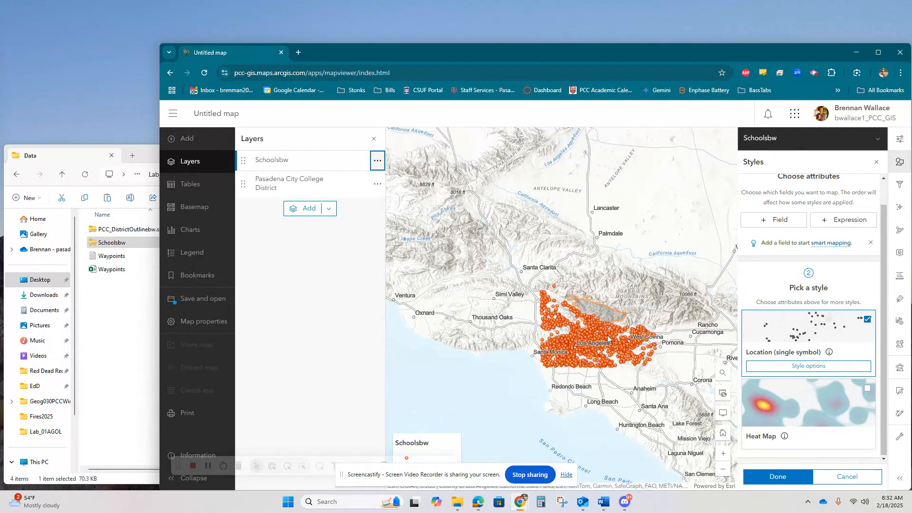
pyautogui.scroll(4, 614, 339)
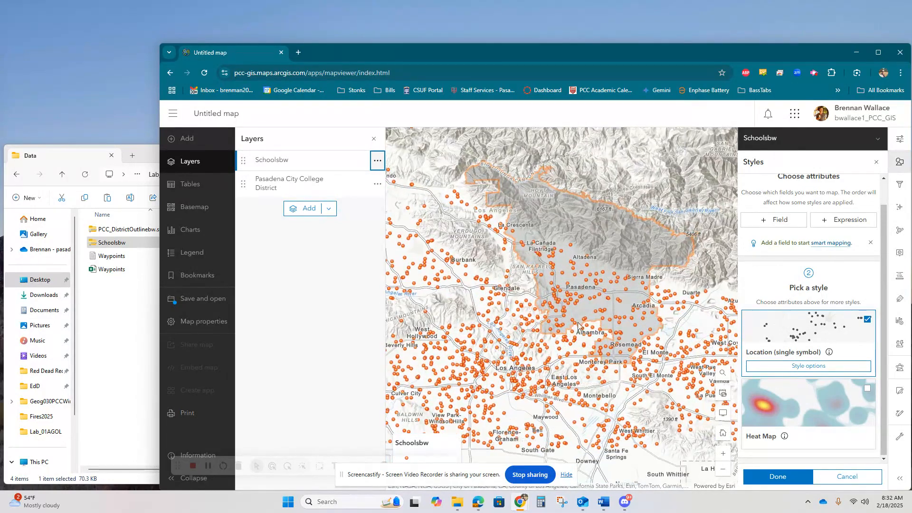
pyautogui.scroll(-2, 578, 334)
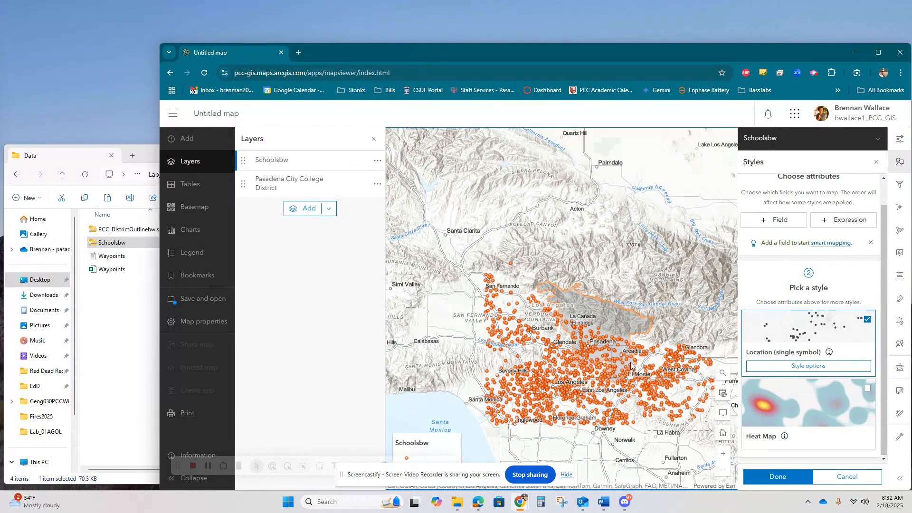
pyautogui.moveTo(632, 363); pyautogui.dragTo(606, 330)
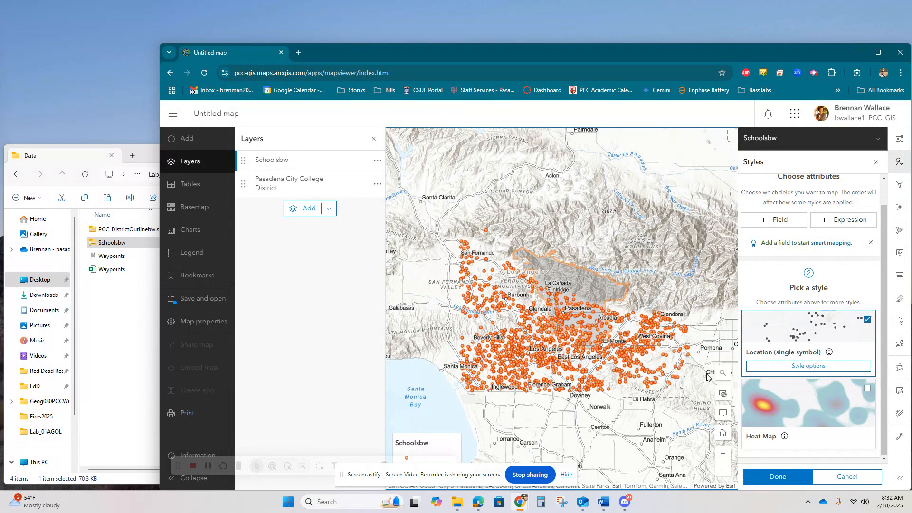
# Try the Heat Map style on the Schoolsbw layer and compare school density around Los Angeles at different scales
pyautogui.click(800, 409)
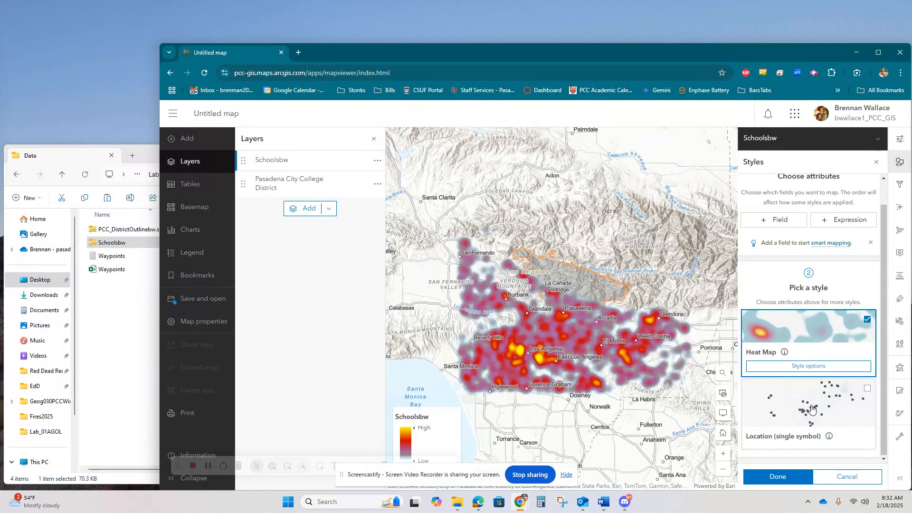
pyautogui.scroll(1, 544, 349)
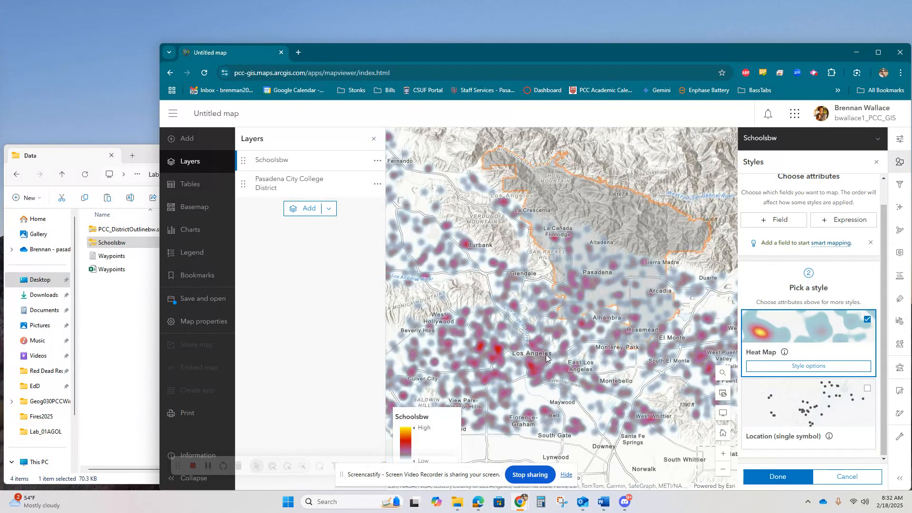
pyautogui.scroll(-1, 579, 360)
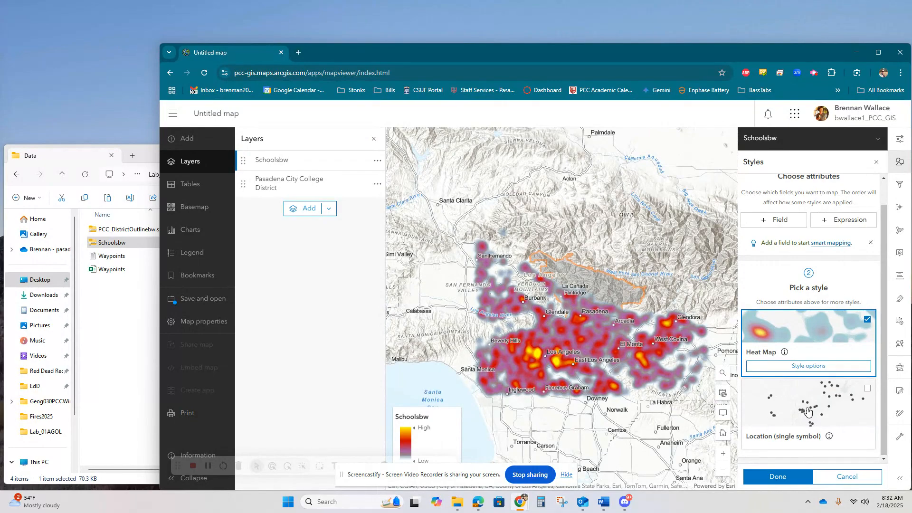
pyautogui.scroll(1, 603, 366)
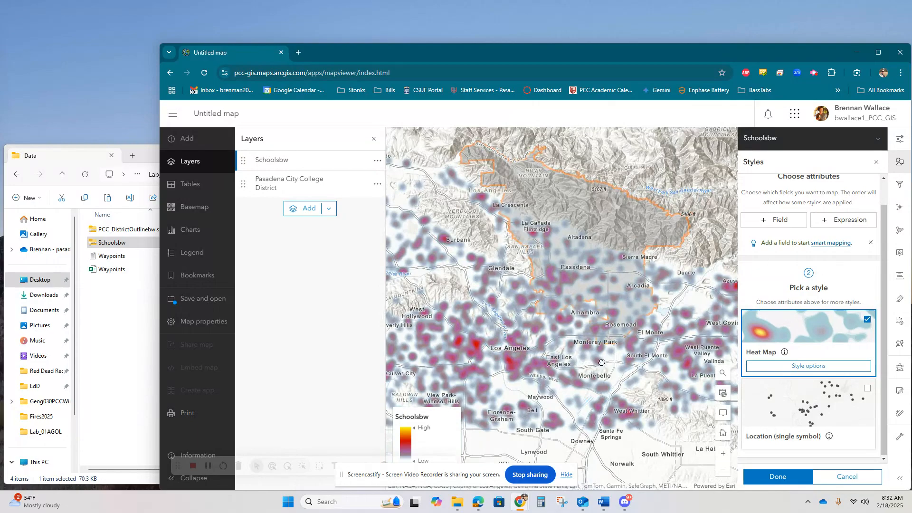
pyautogui.scroll(-1, 602, 362)
pyautogui.scroll(3, 537, 354)
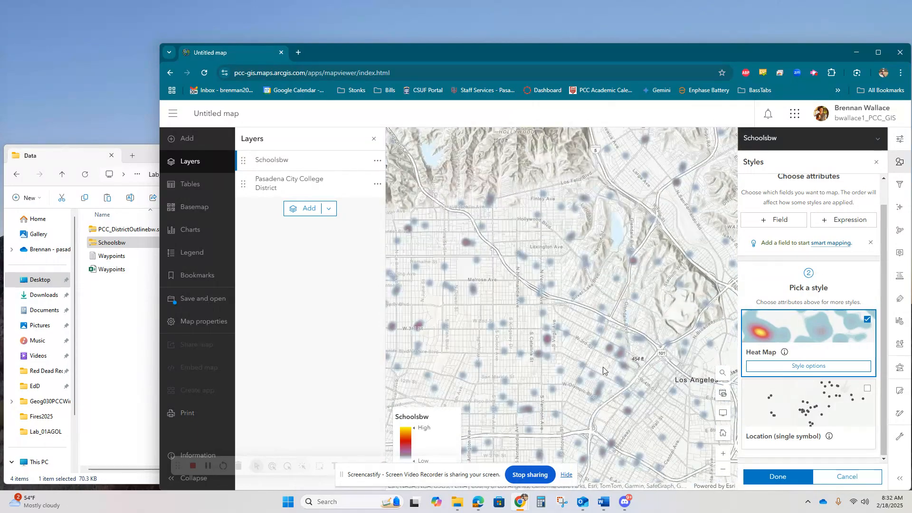
pyautogui.scroll(2, 603, 370)
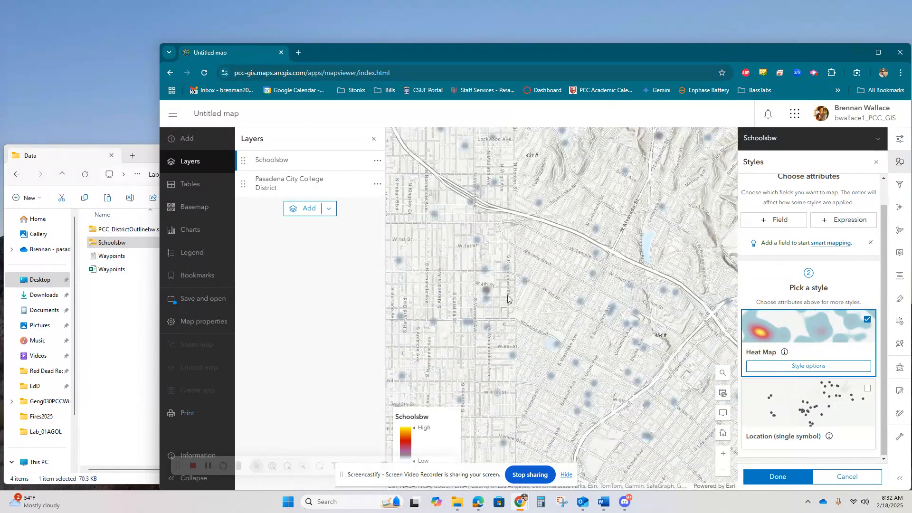
pyautogui.scroll(-2, 508, 298)
pyautogui.scroll(3, 441, 298)
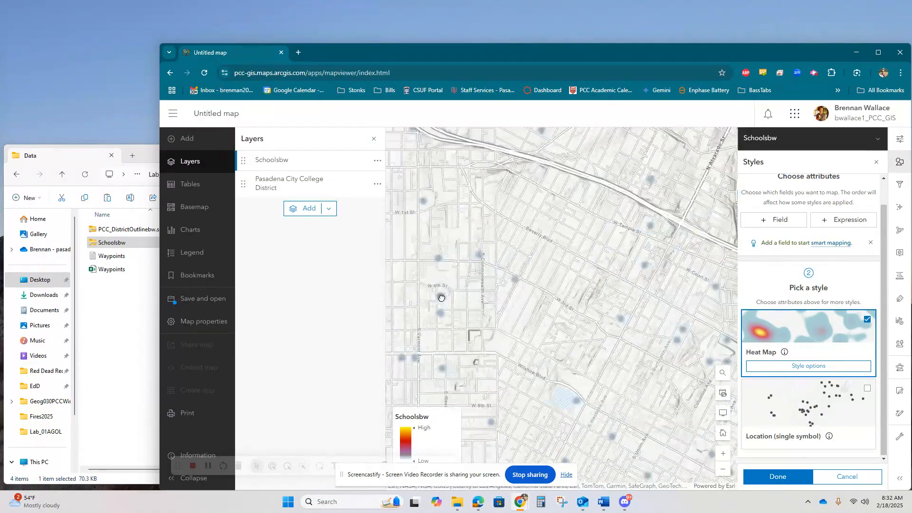
pyautogui.scroll(-3, 442, 298)
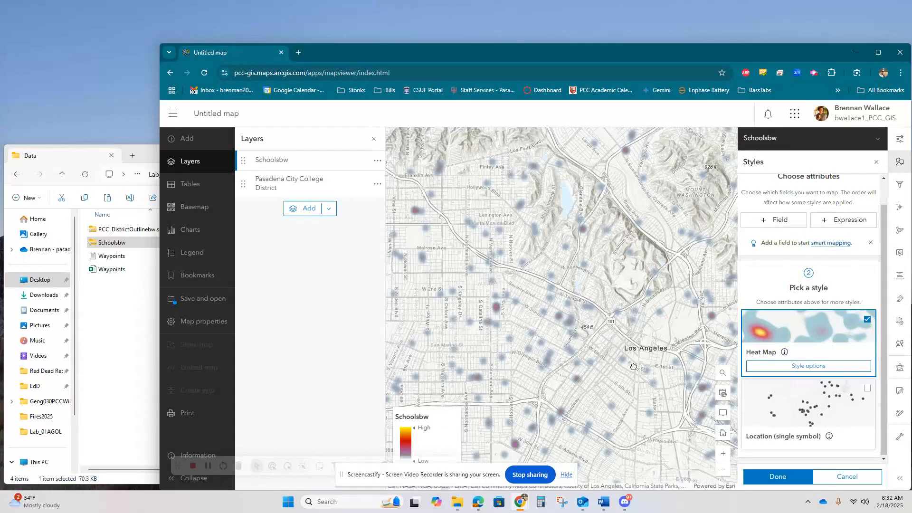
pyautogui.scroll(-3, 634, 367)
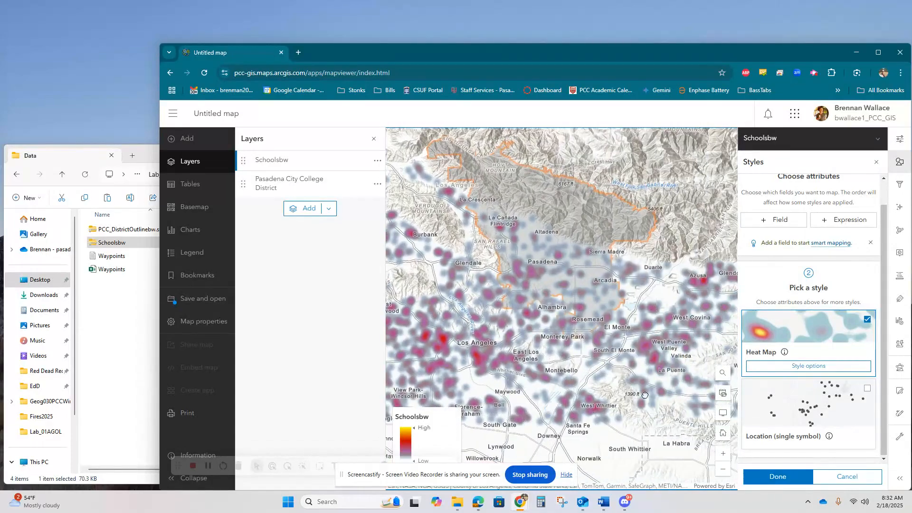
# Apply the Location (single symbol) style to the Schoolsbw layer, review its symbol settings, and finish the styling
pyautogui.click(798, 418)
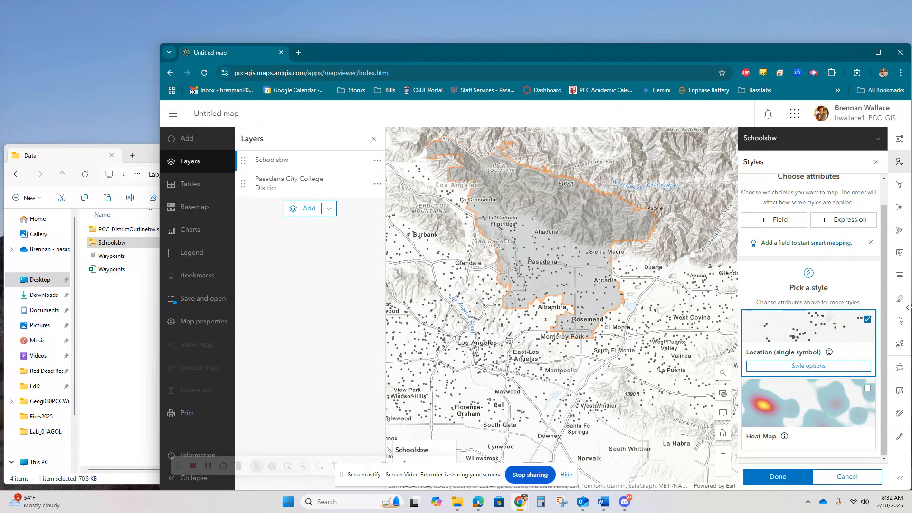
pyautogui.click(812, 367)
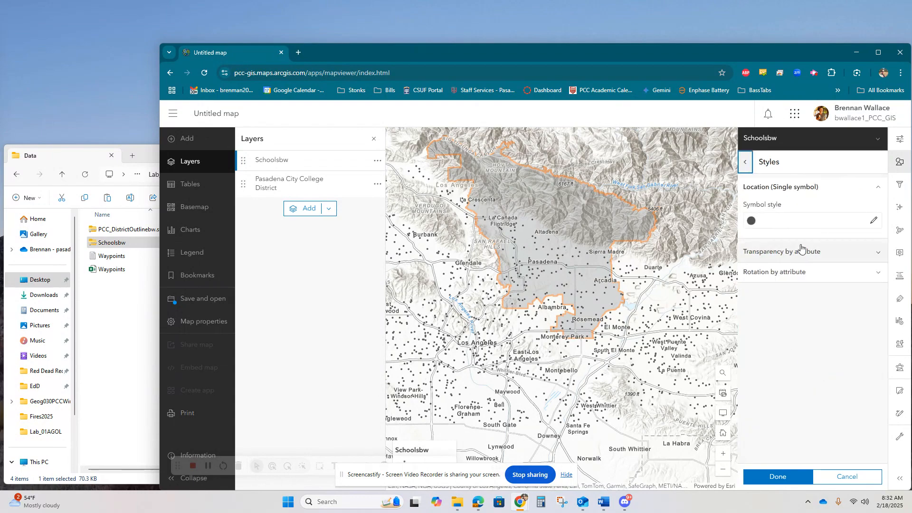
pyautogui.click(851, 224)
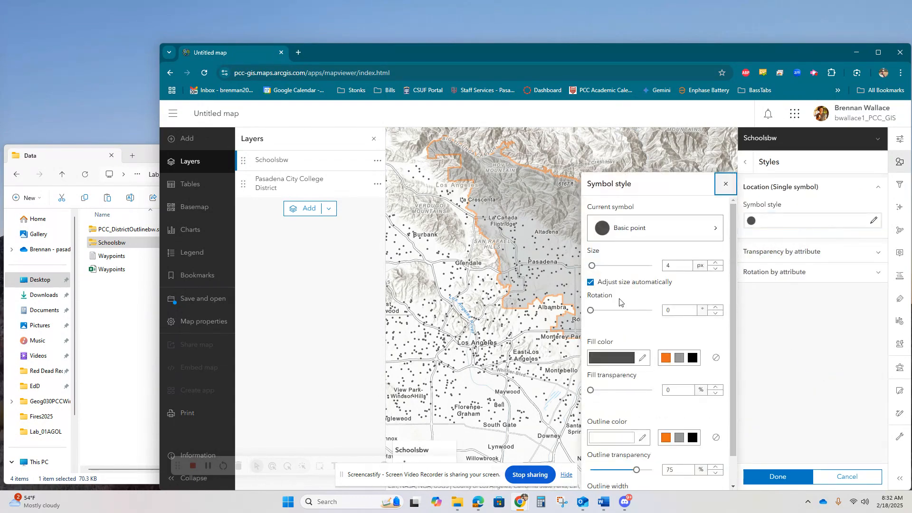
pyautogui.click(778, 477)
pyautogui.click(778, 478)
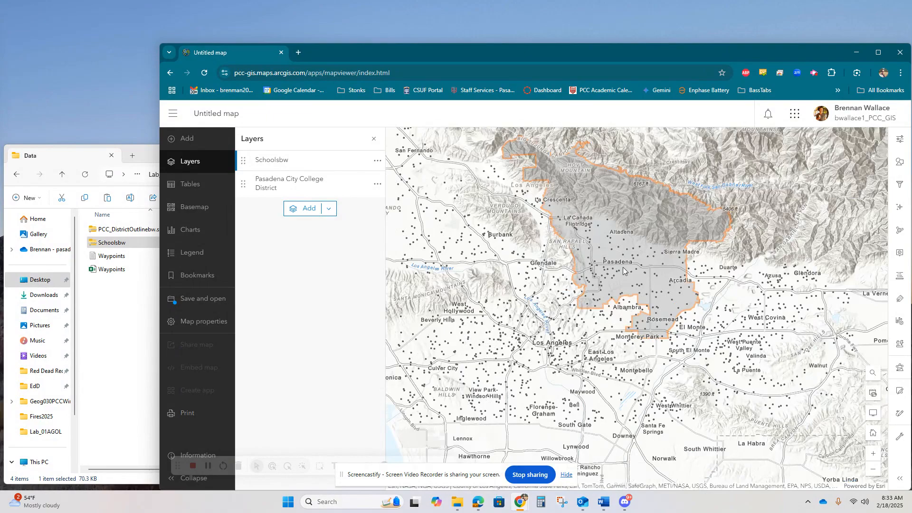
# Examine the school points within the district and locate Pasadena City College by searching for its street address
pyautogui.scroll(3, 623, 268)
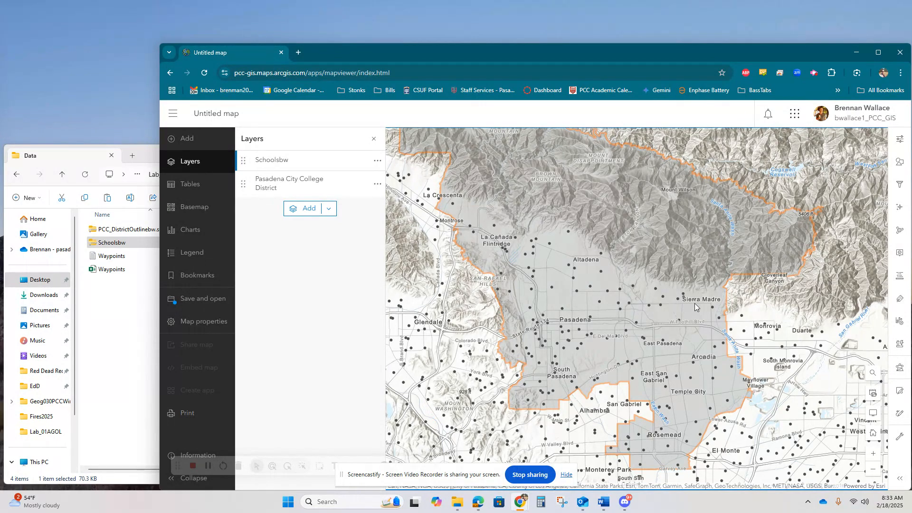
pyautogui.moveTo(596, 338); pyautogui.dragTo(626, 307)
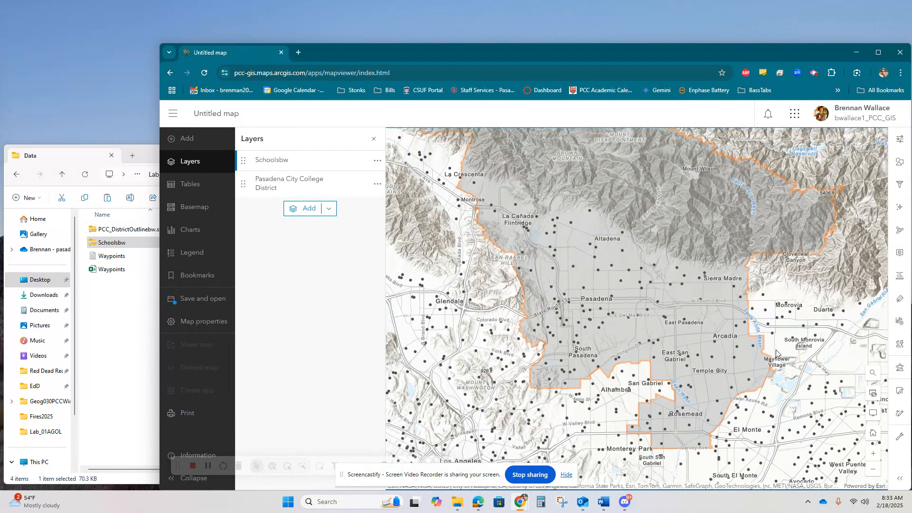
pyautogui.moveTo(858, 369); pyautogui.dragTo(804, 343)
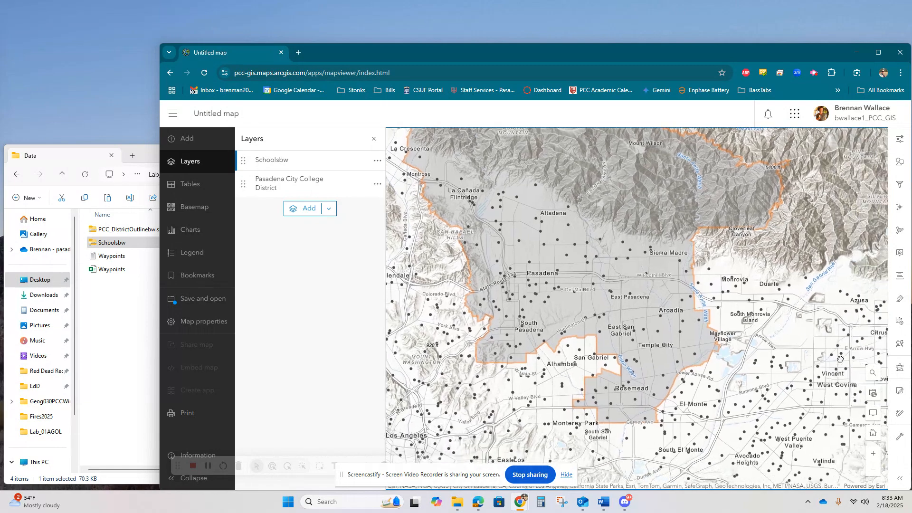
pyautogui.click(874, 374)
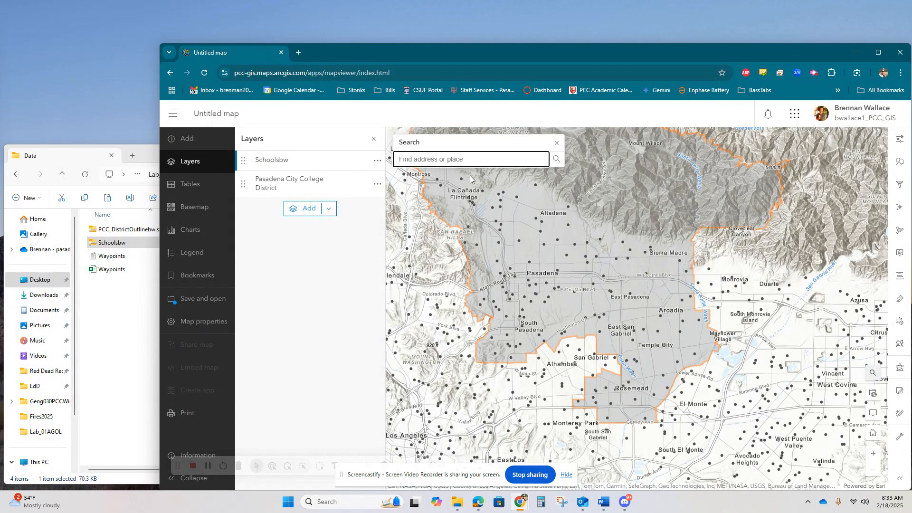
pyautogui.write('1570 E colo')
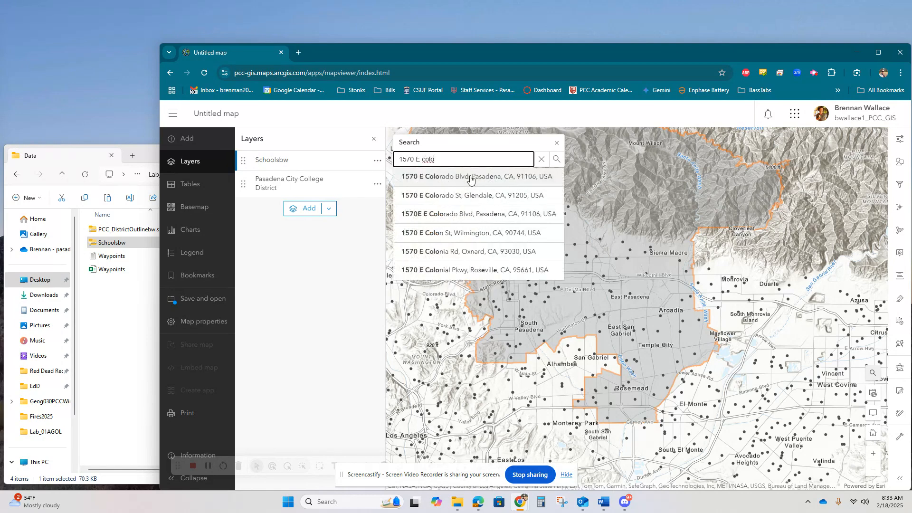
pyautogui.click(471, 177)
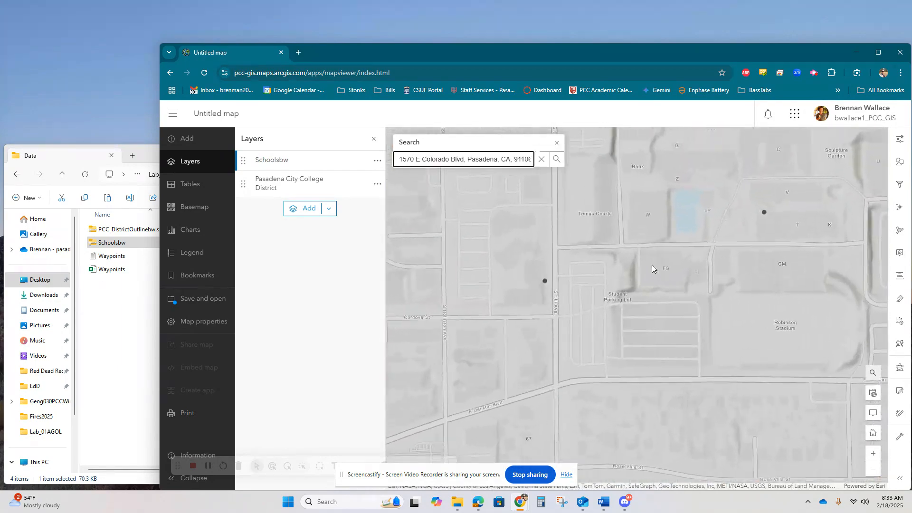
# Change the basemap from the basemap gallery to Charted Territory Map and close the gallery
pyautogui.scroll(-3, 763, 275)
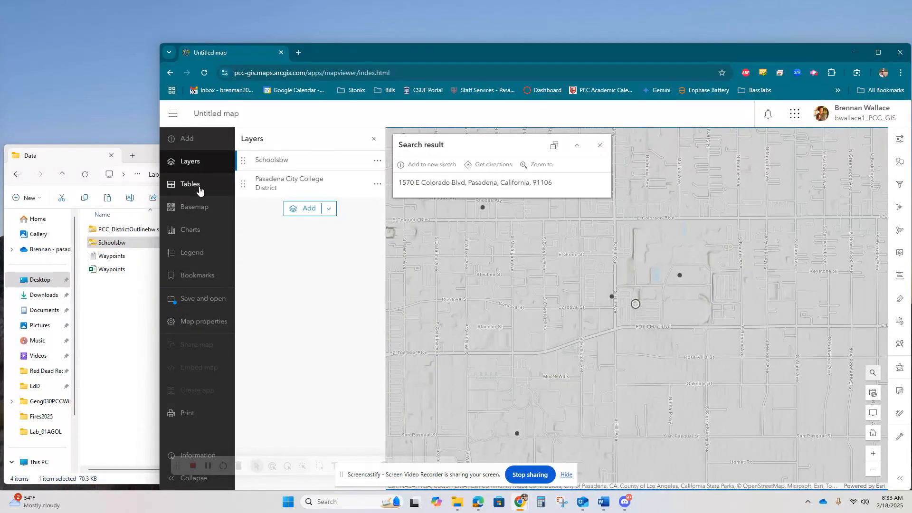
pyautogui.click(192, 207)
pyautogui.click(324, 178)
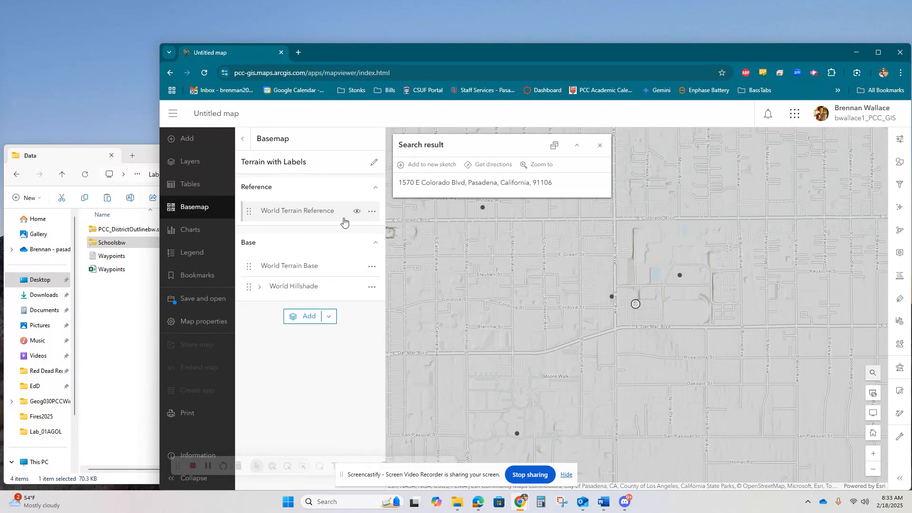
pyautogui.click(206, 207)
pyautogui.click(205, 216)
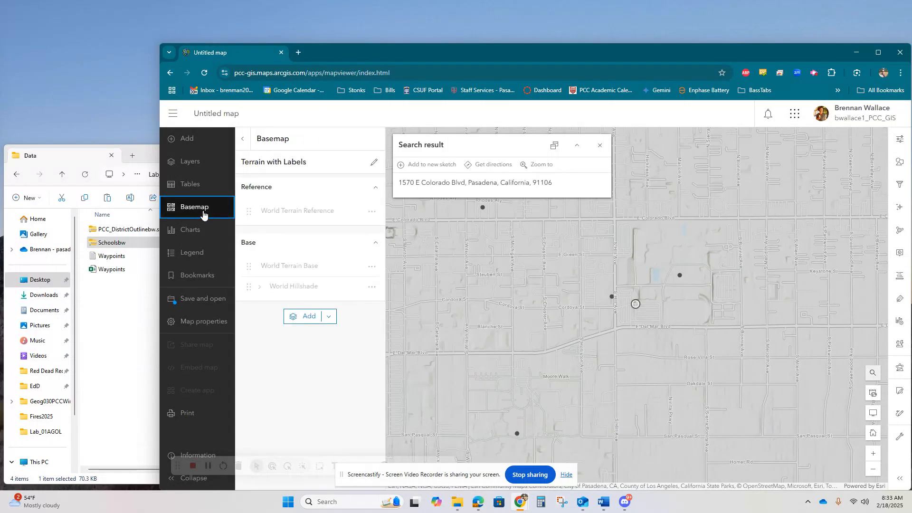
pyautogui.click(243, 138)
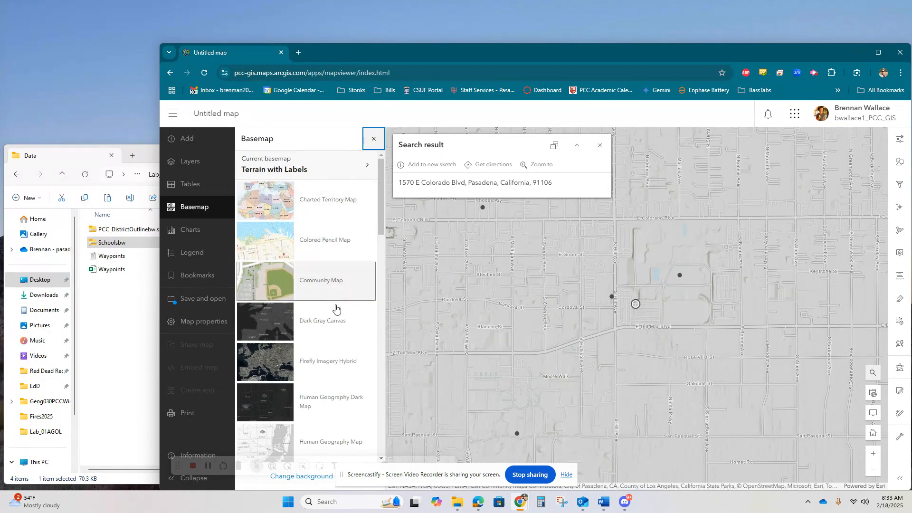
pyautogui.click(324, 202)
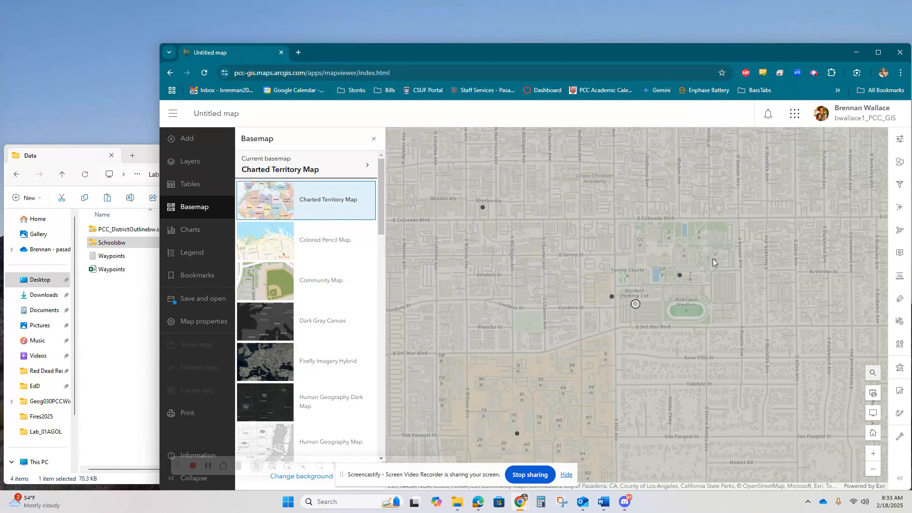
pyautogui.moveTo(713, 262); pyautogui.dragTo(645, 294)
pyautogui.click(374, 139)
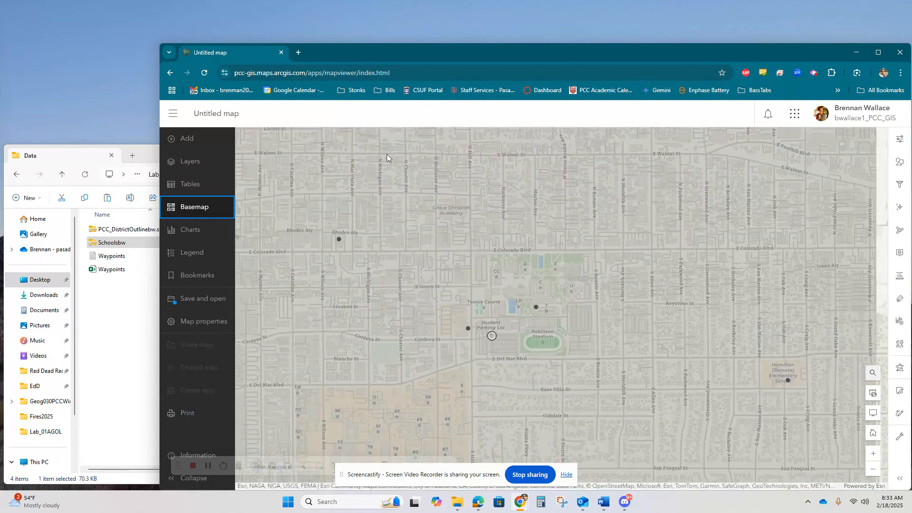
# Search the map for "pasadena city college" and zoom to the search result
pyautogui.scroll(2, 541, 339)
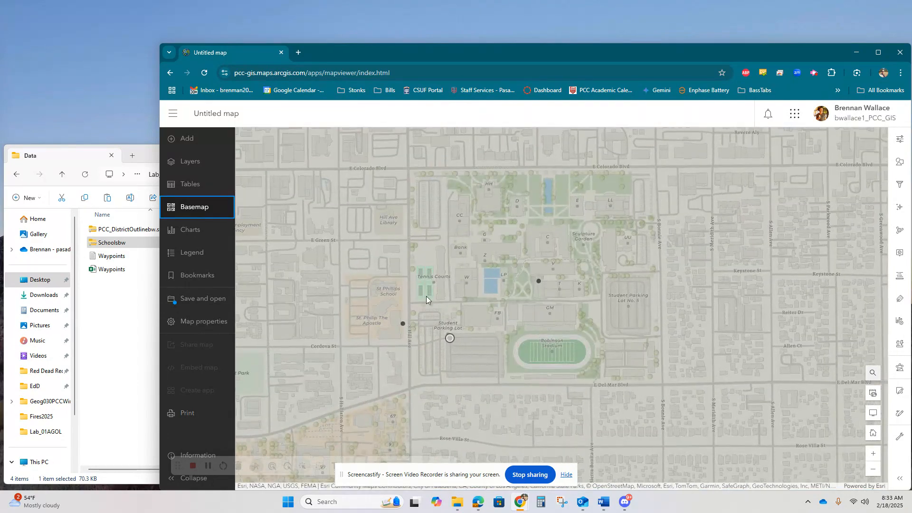
pyautogui.click(873, 376)
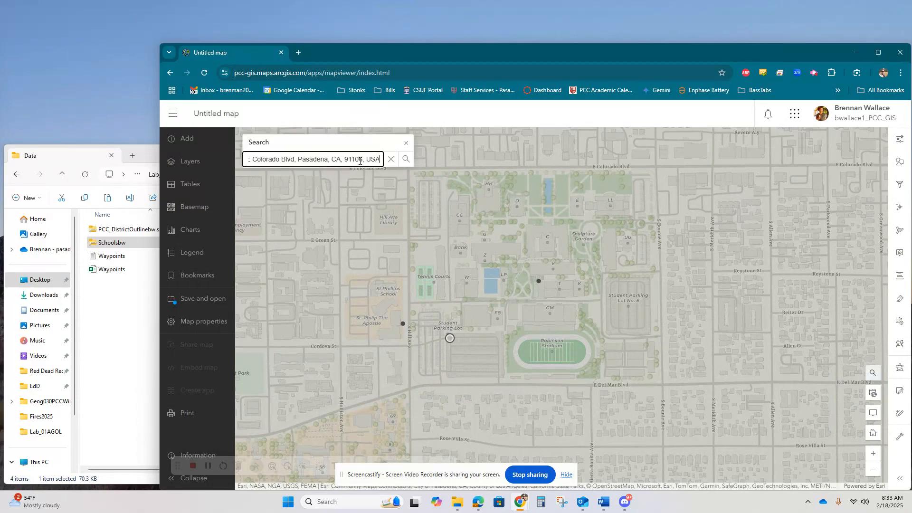
pyautogui.click(388, 159)
pyautogui.write('pasadena cit')
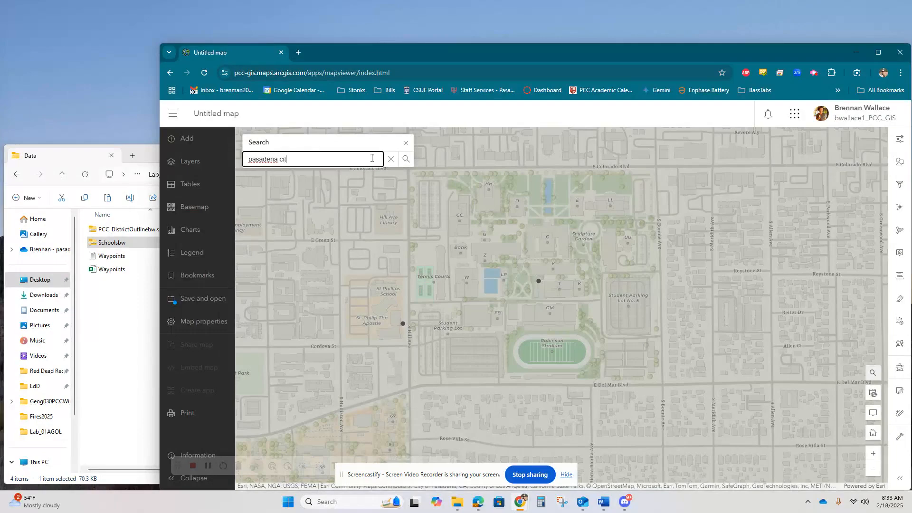
pyautogui.write('y college')
pyautogui.press('Return')
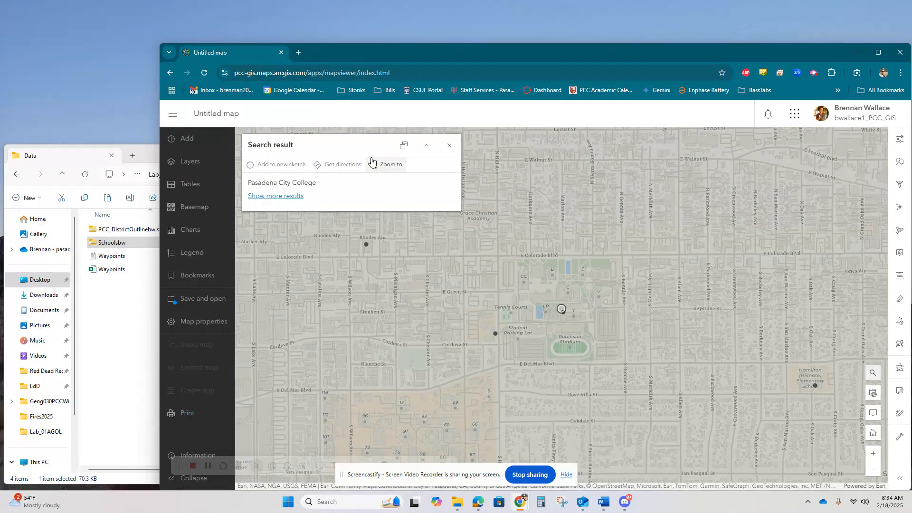
pyautogui.click(372, 163)
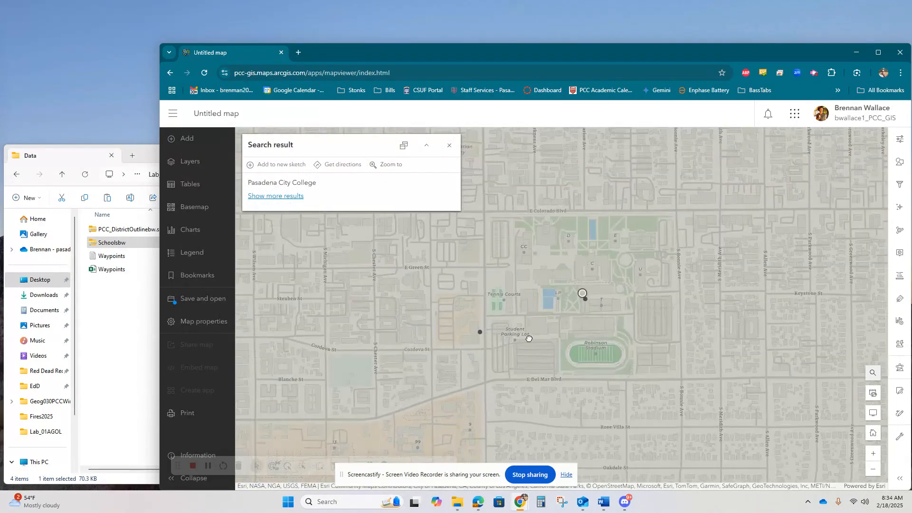
# Compare the Pasadena City College search result with the nearby school point and add the result to a new sketch
pyautogui.scroll(-2, 545, 333)
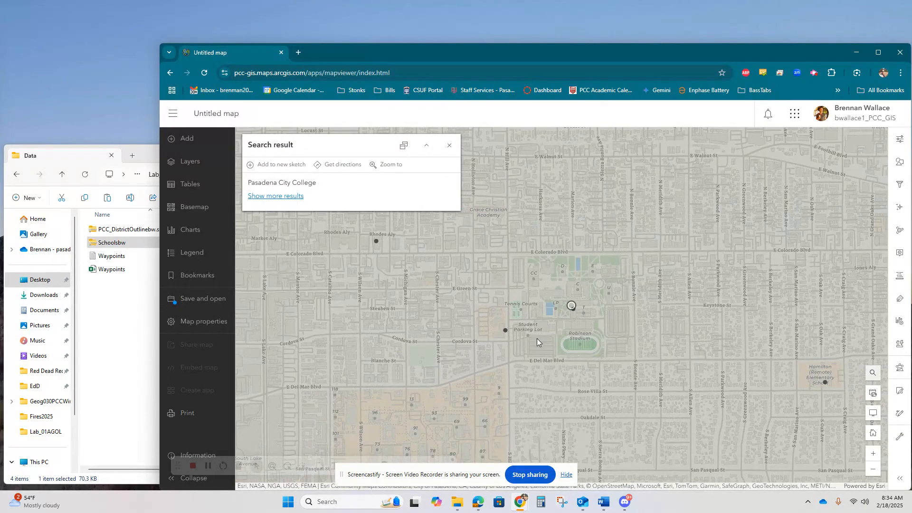
pyautogui.scroll(-1, 574, 297)
pyautogui.scroll(2, 577, 300)
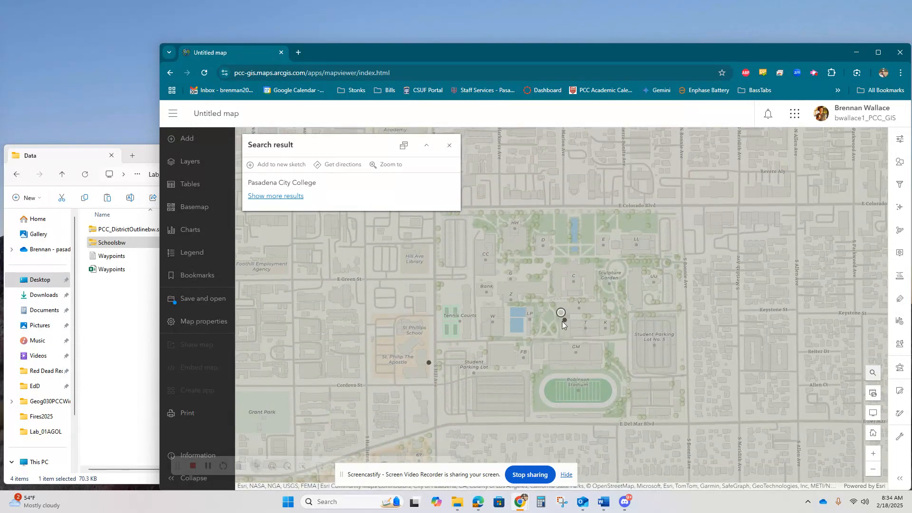
pyautogui.scroll(-2, 560, 321)
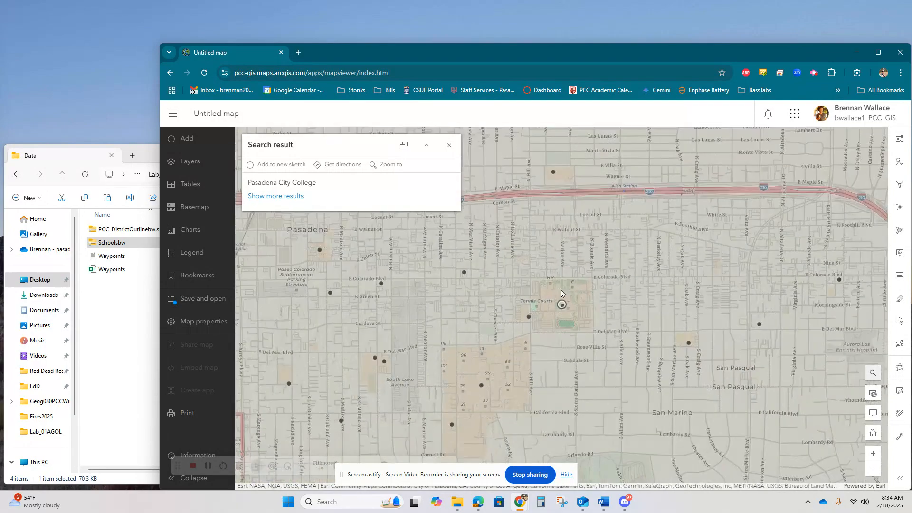
pyautogui.scroll(-1, 568, 291)
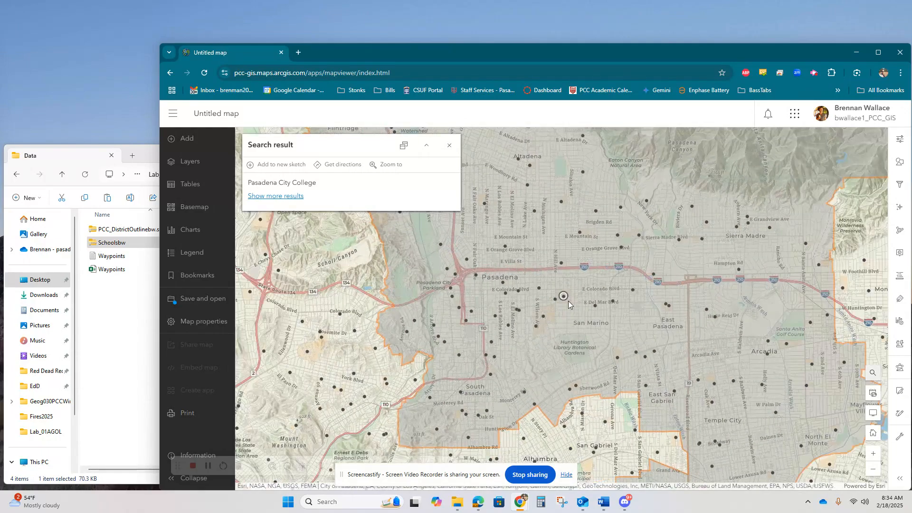
pyautogui.scroll(1, 566, 299)
pyautogui.scroll(2, 547, 284)
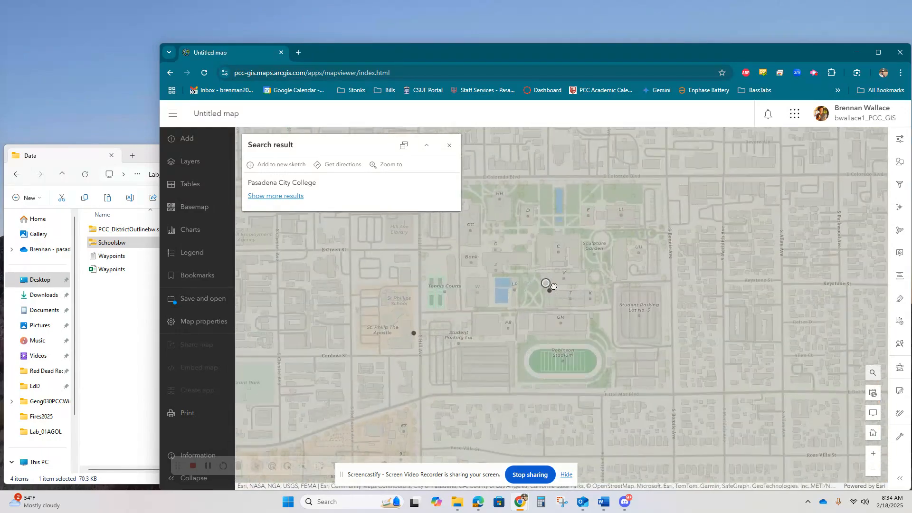
pyautogui.moveTo(537, 258); pyautogui.dragTo(539, 276)
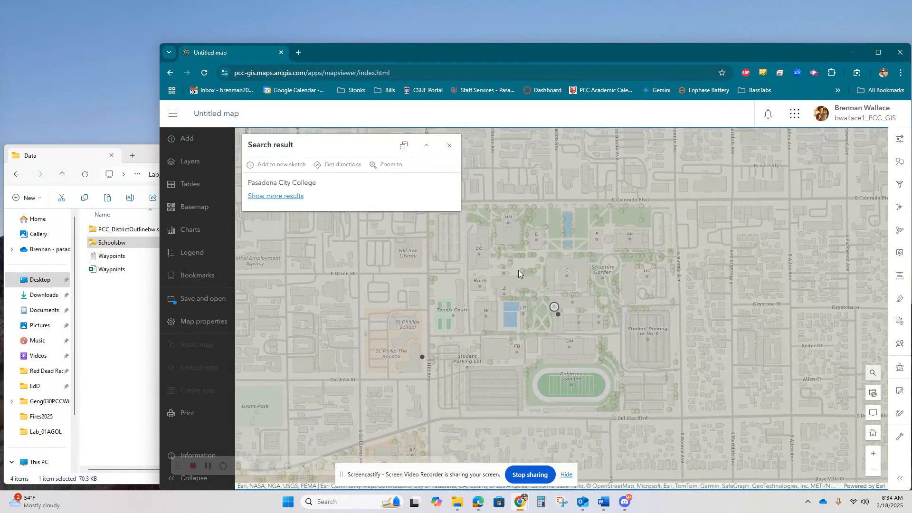
pyautogui.click(274, 166)
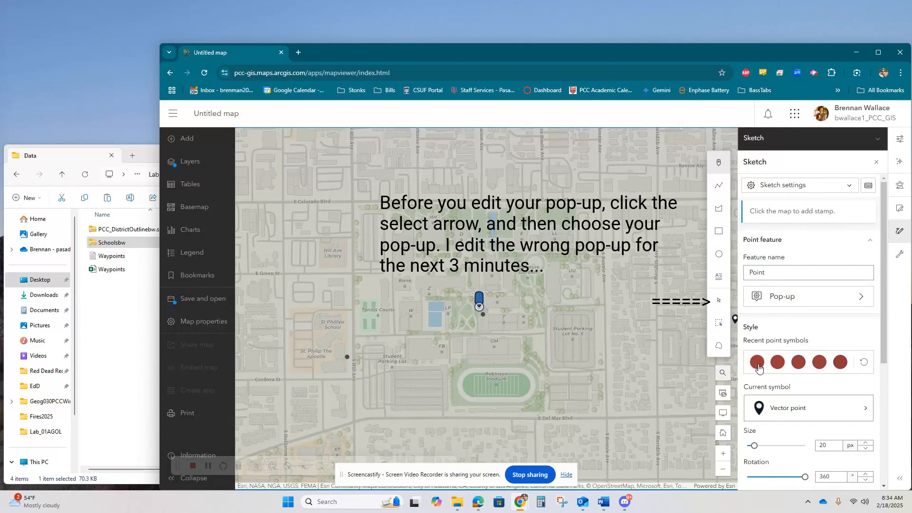
# Try two symbols from the Animals category as the sketch's point symbol and browse the other animals
pyautogui.click(848, 409)
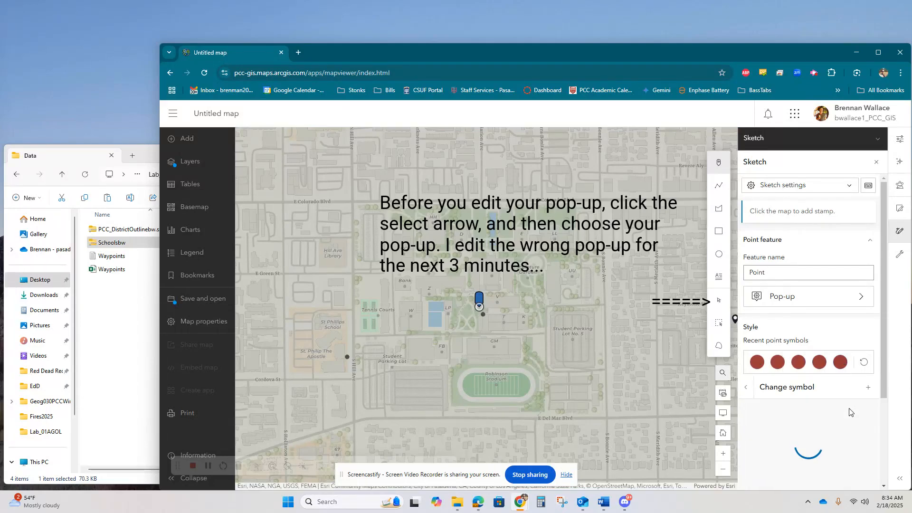
pyautogui.scroll(-3, 846, 405)
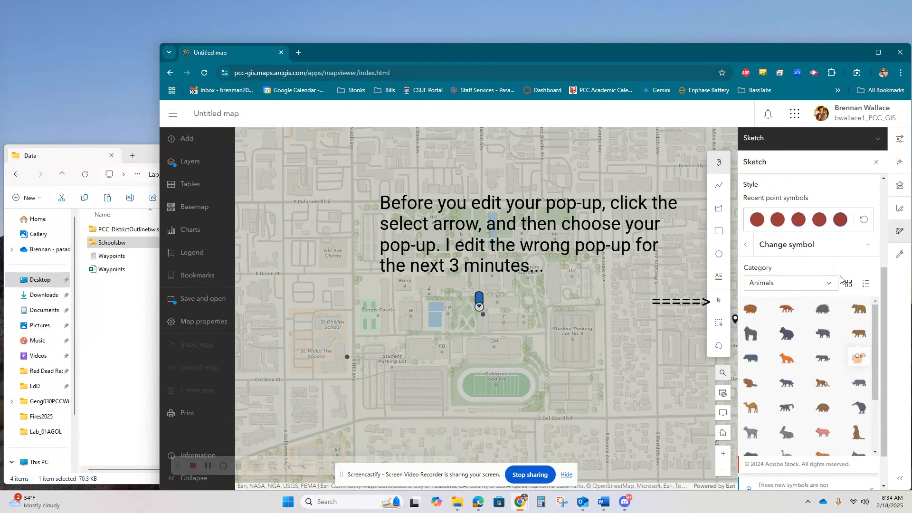
pyautogui.click(750, 312)
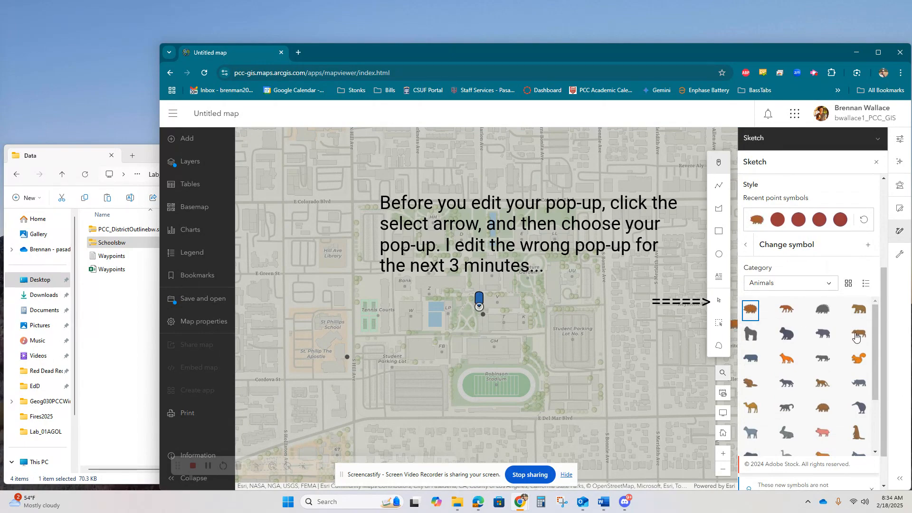
pyautogui.click(786, 334)
pyautogui.scroll(-4, 818, 347)
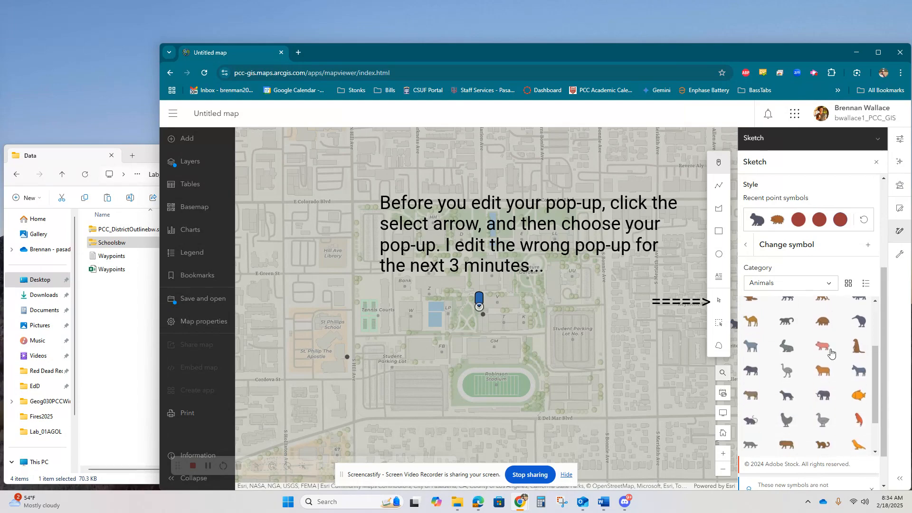
pyautogui.scroll(-2, 829, 354)
pyautogui.scroll(4, 818, 363)
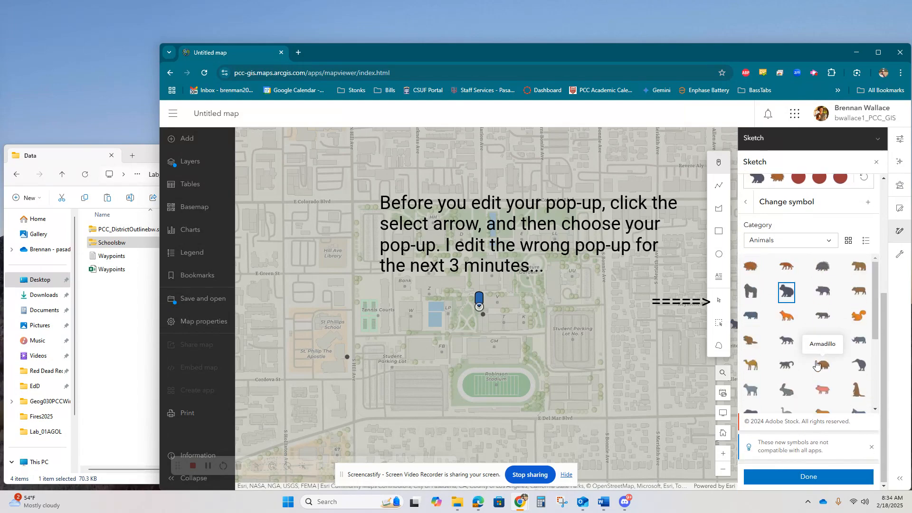
pyautogui.scroll(3, 811, 333)
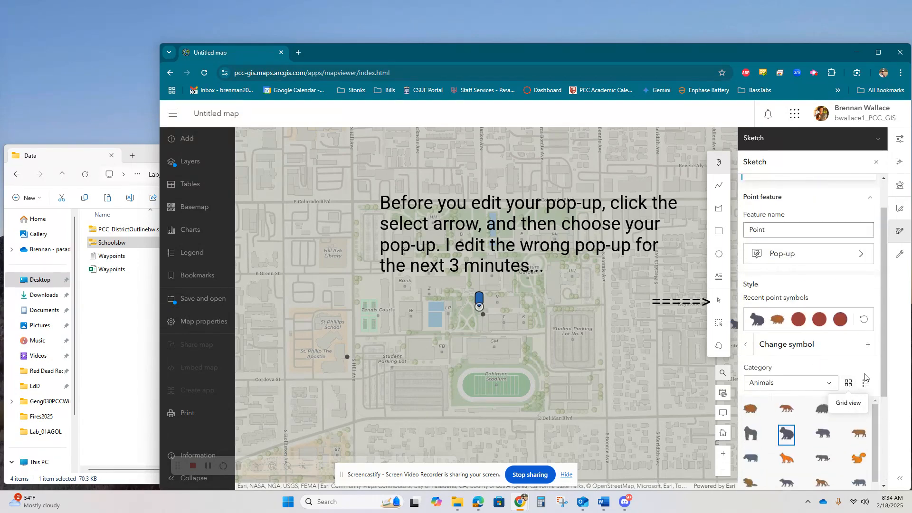
pyautogui.scroll(-3, 852, 399)
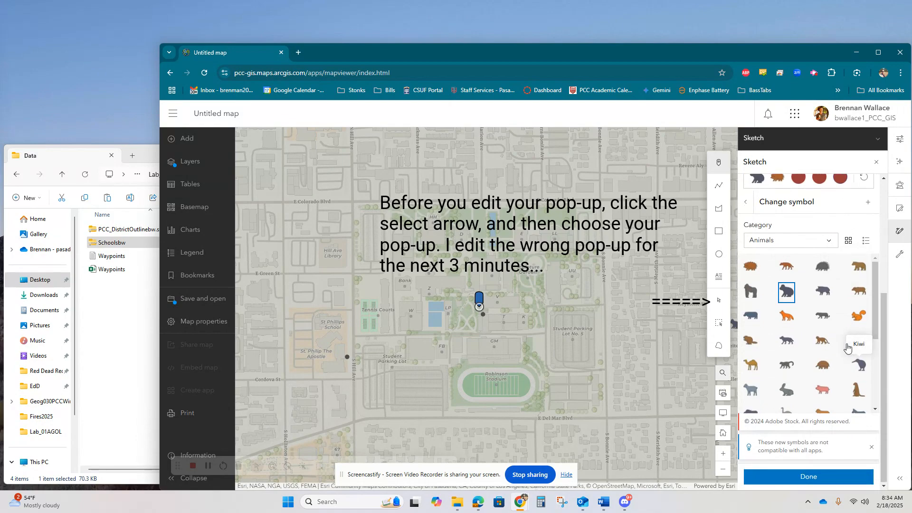
# Try the Apartment building symbol from the Buildings category for the sketch point
pyautogui.click(829, 240)
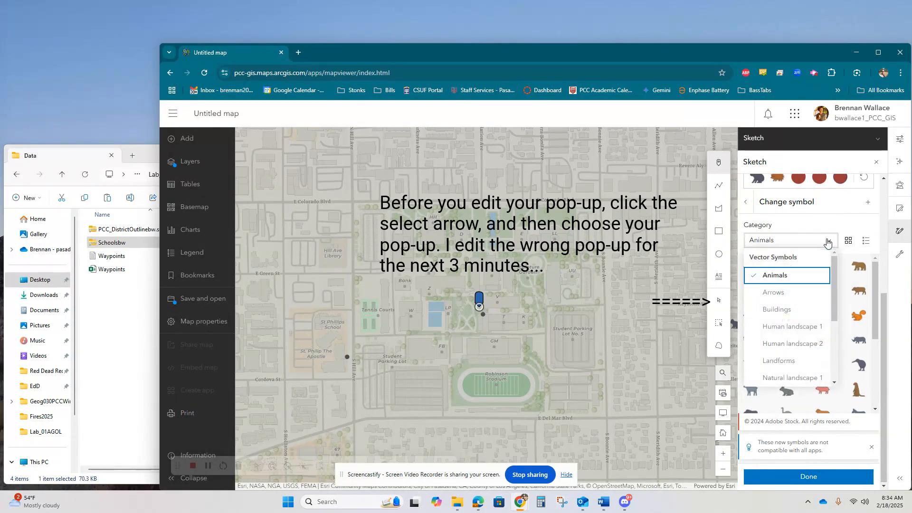
pyautogui.click(789, 310)
pyautogui.click(752, 272)
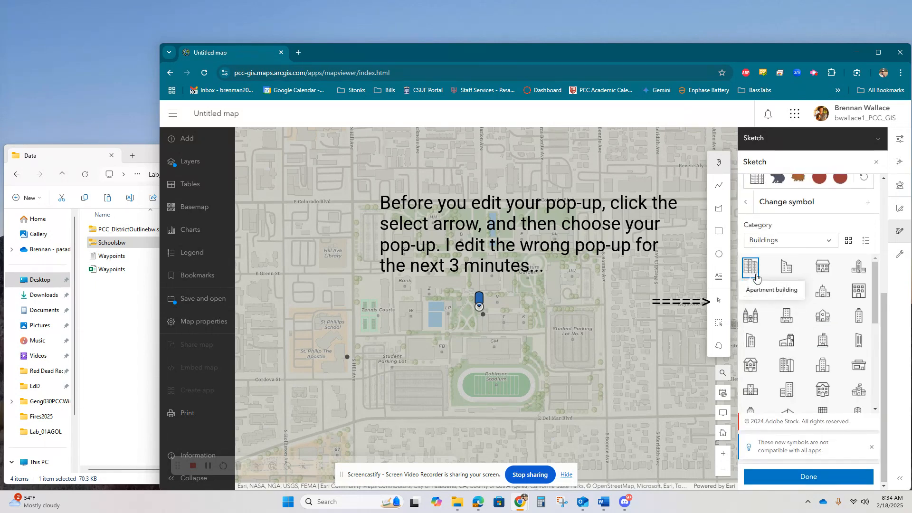
# Use the red circle as the sketch's point symbol, place a point at the Pasadena City College marker, and close the sketch settings
pyautogui.scroll(2, 819, 286)
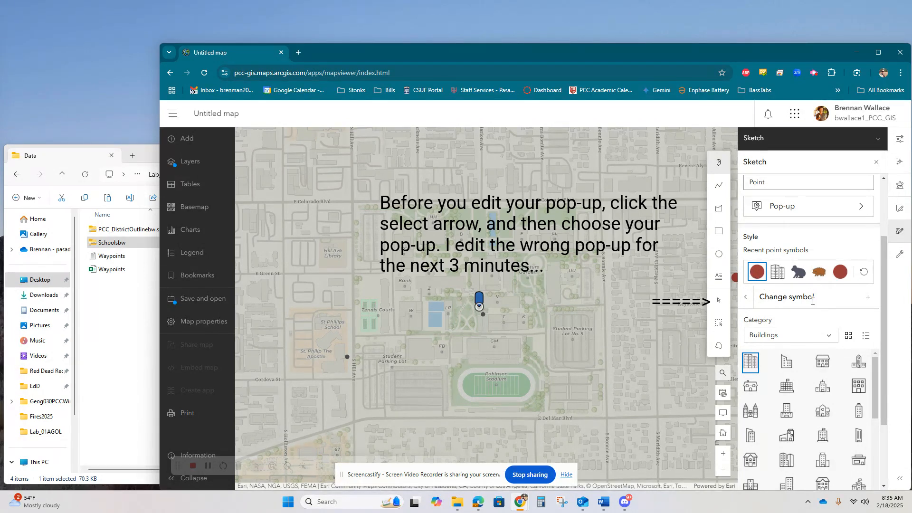
pyautogui.scroll(-2, 804, 295)
pyautogui.scroll(-3, 810, 333)
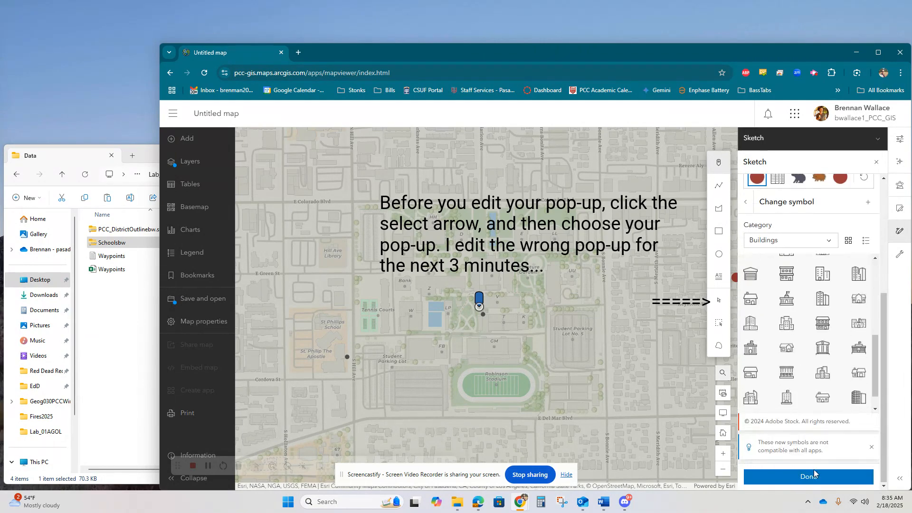
pyautogui.click(810, 478)
pyautogui.scroll(-2, 821, 391)
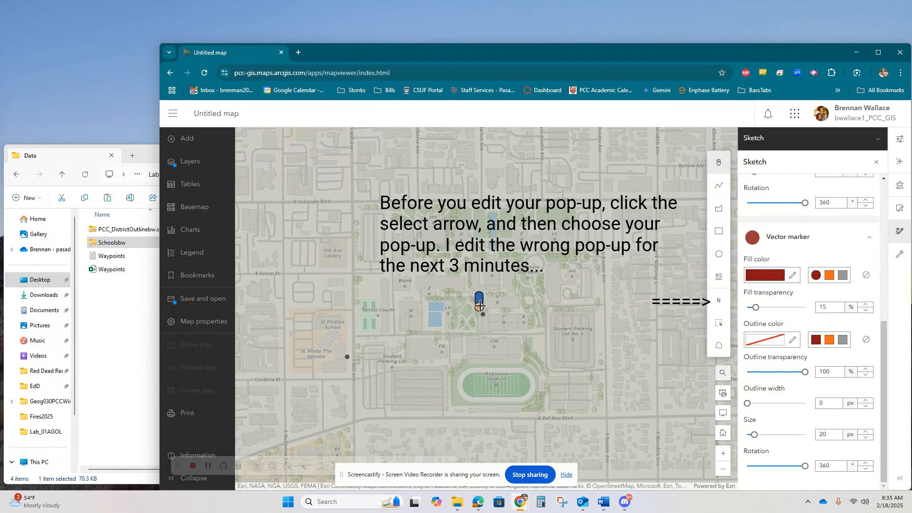
pyautogui.click(480, 305)
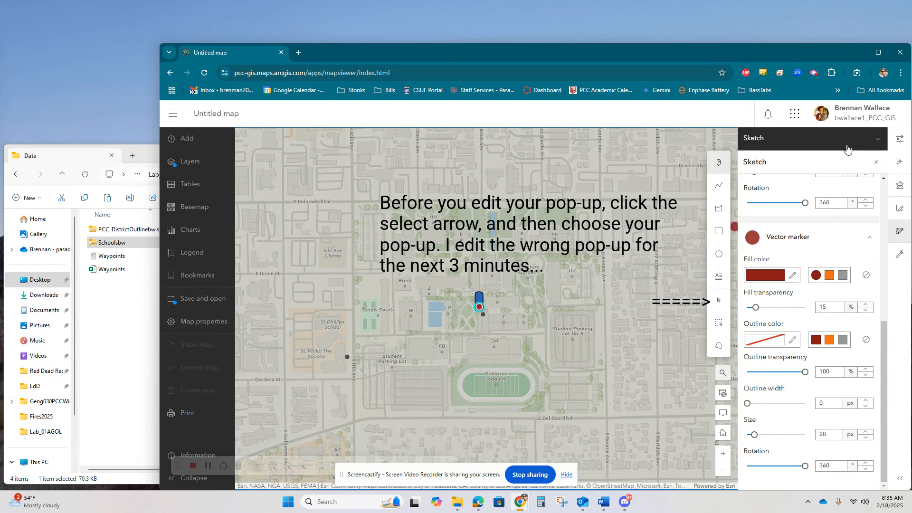
pyautogui.click(877, 162)
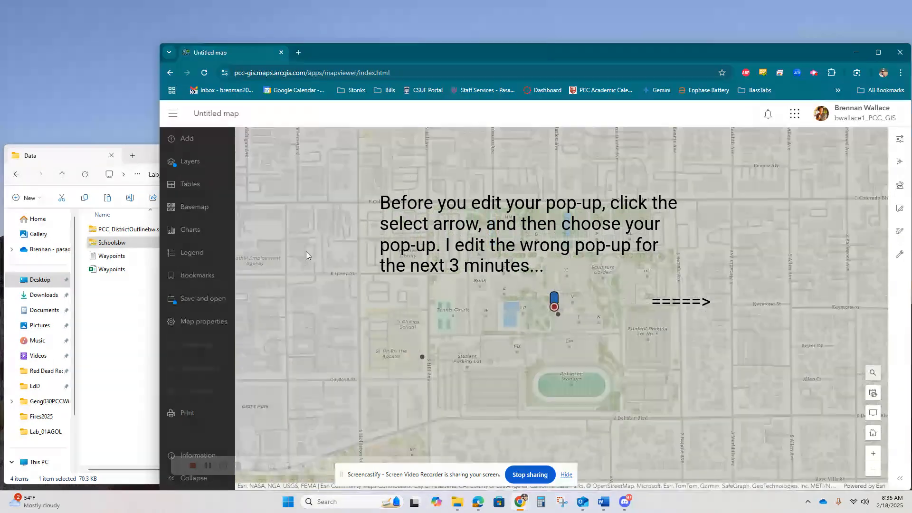
# Show the map's layer list and open the pop-up of the Pasadena City College sketch marker
pyautogui.click(186, 161)
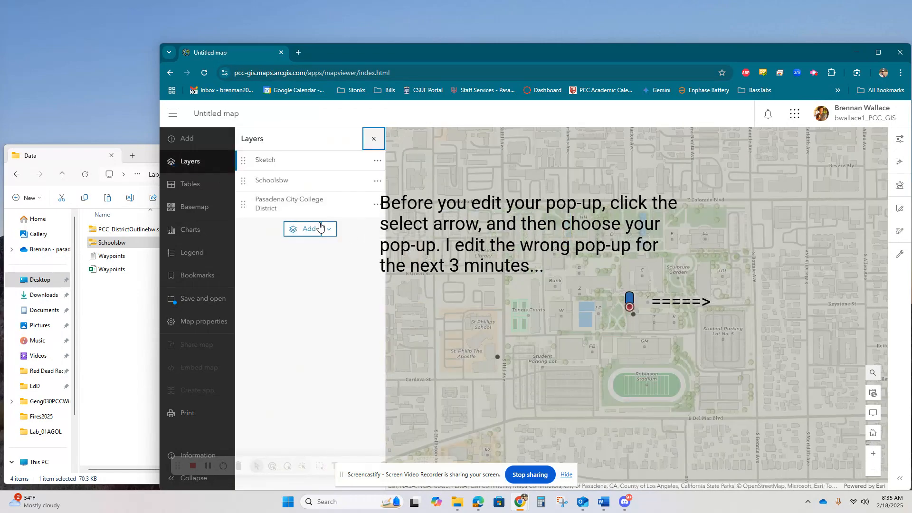
pyautogui.click(628, 300)
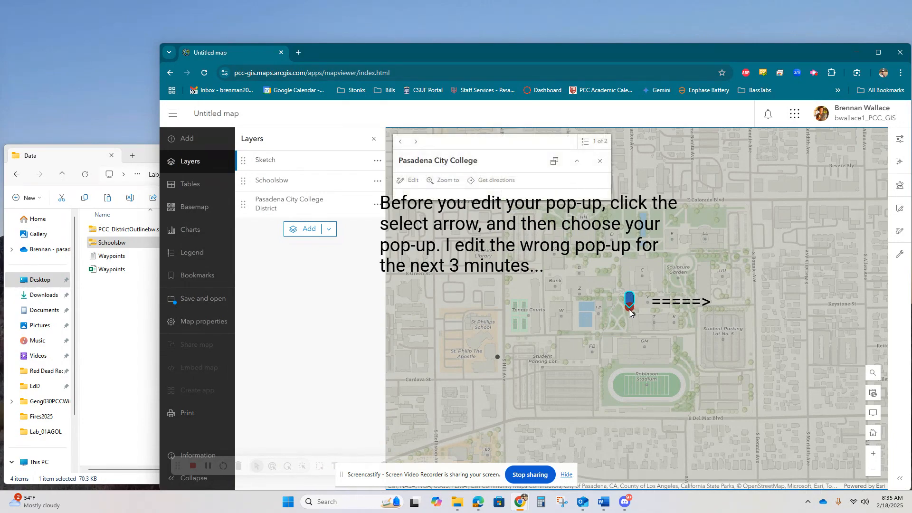
pyautogui.click(632, 302)
pyautogui.click(632, 299)
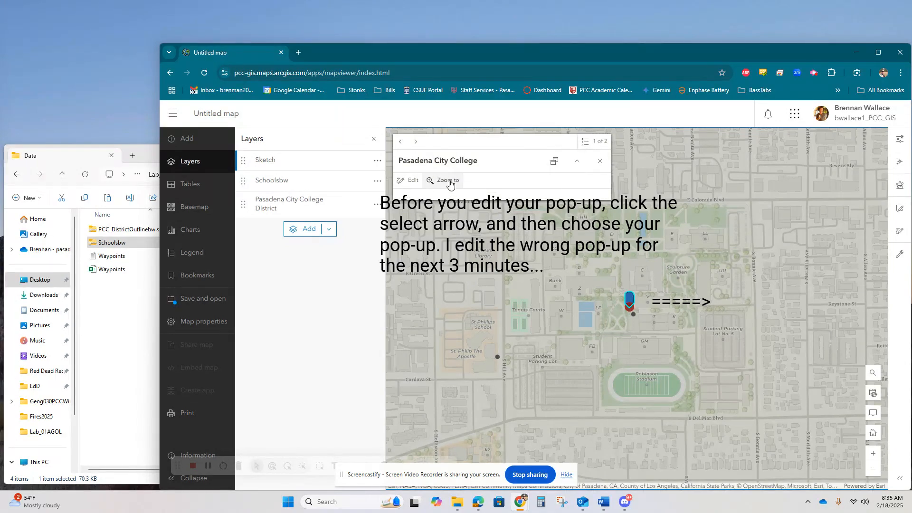
# Open sketch editing from the college marker's pop-up with the red circle symbol and enable pop-ups for the point feature
pyautogui.click(410, 180)
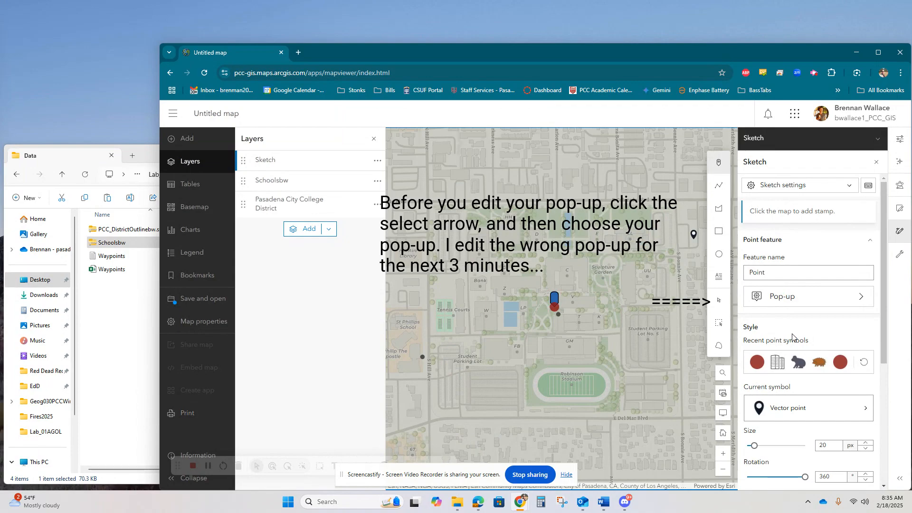
pyautogui.click(760, 363)
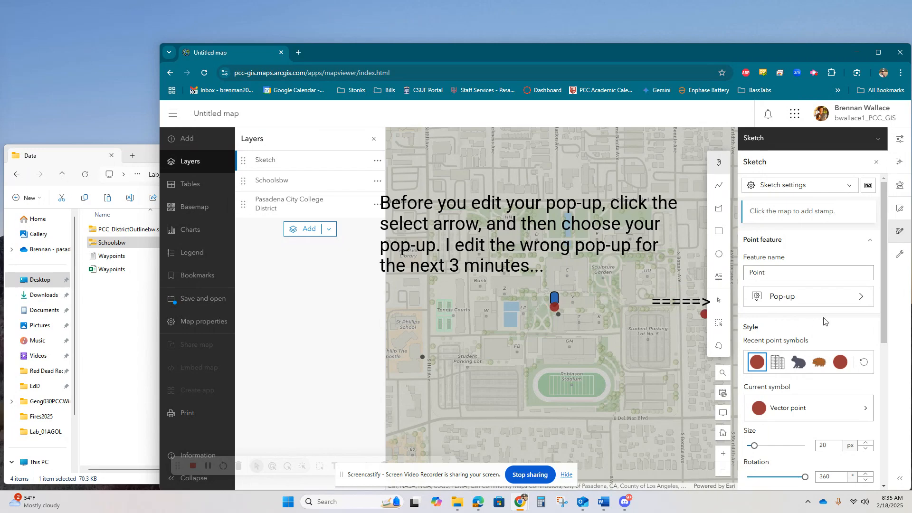
pyautogui.scroll(-5, 824, 318)
pyautogui.scroll(6, 825, 321)
pyautogui.click(833, 303)
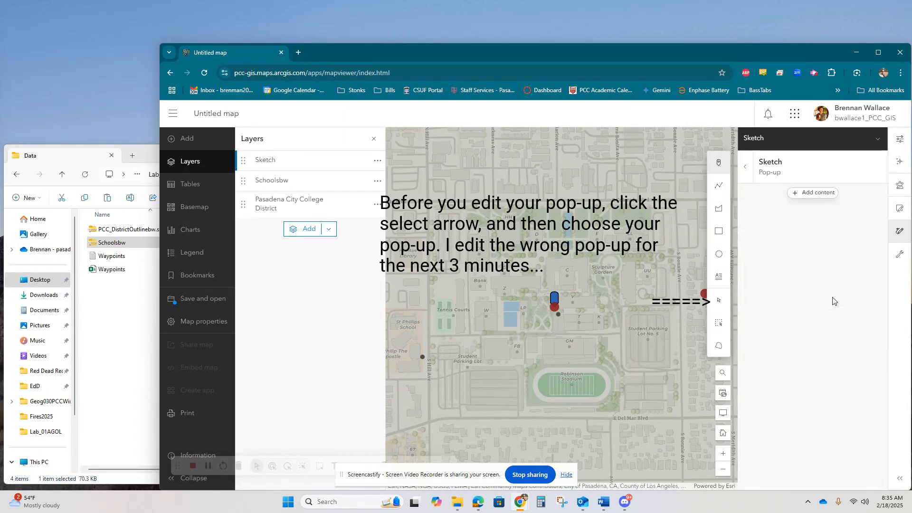
pyautogui.click(877, 195)
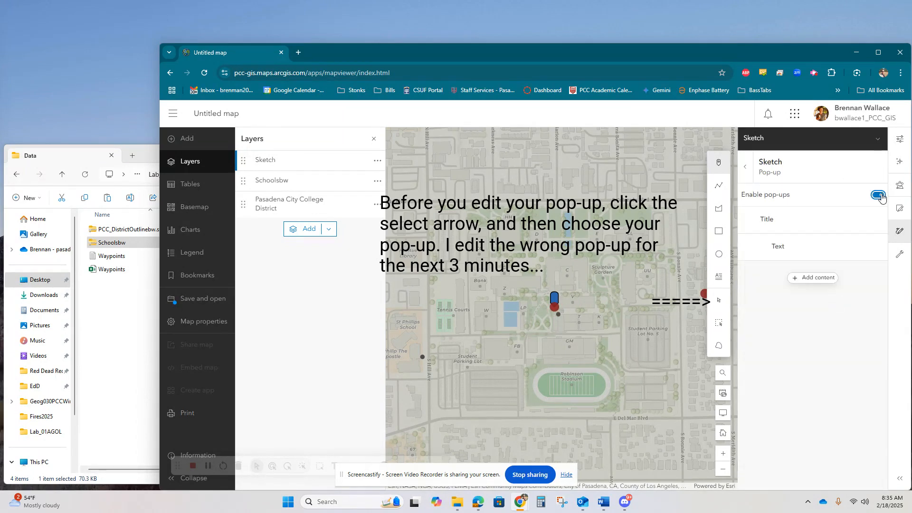
# Set the point pop-up's title to "Pasadena City College"
pyautogui.click(791, 225)
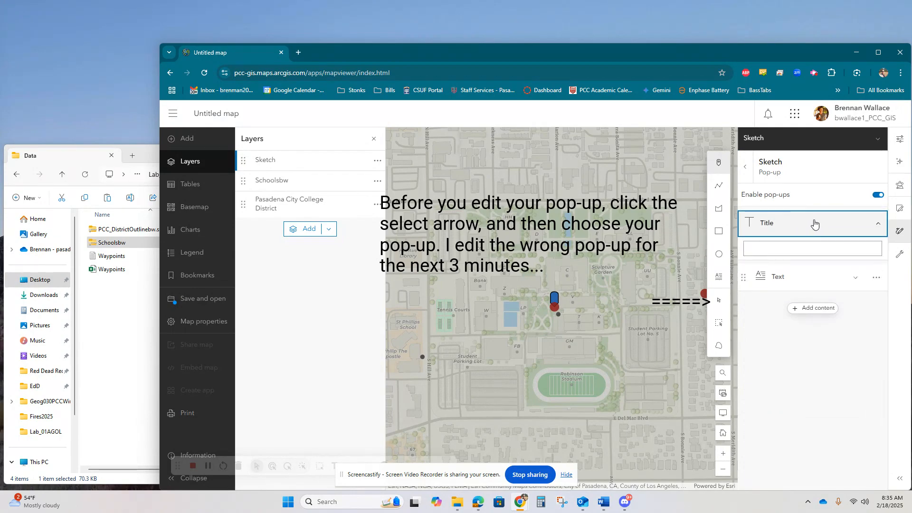
pyautogui.click(788, 248)
pyautogui.write('Pasadena City Co')
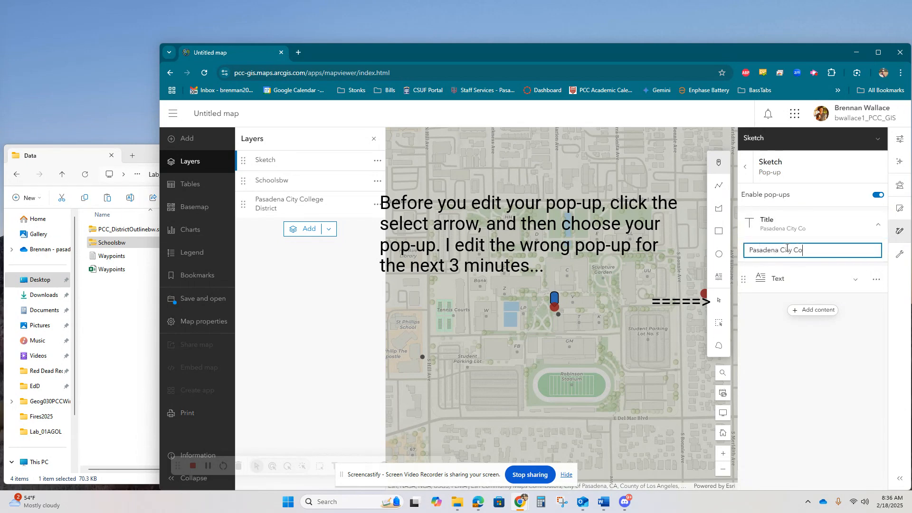
pyautogui.write('llege')
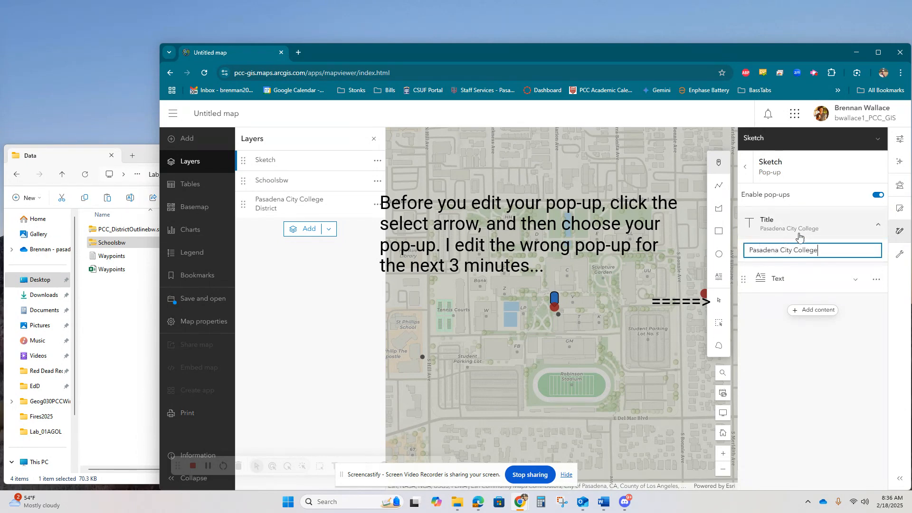
# Open the pop-up's text content for editing and find the Pasadena City College Wikipedia article in a new browser tab
pyautogui.click(830, 285)
pyautogui.click(815, 309)
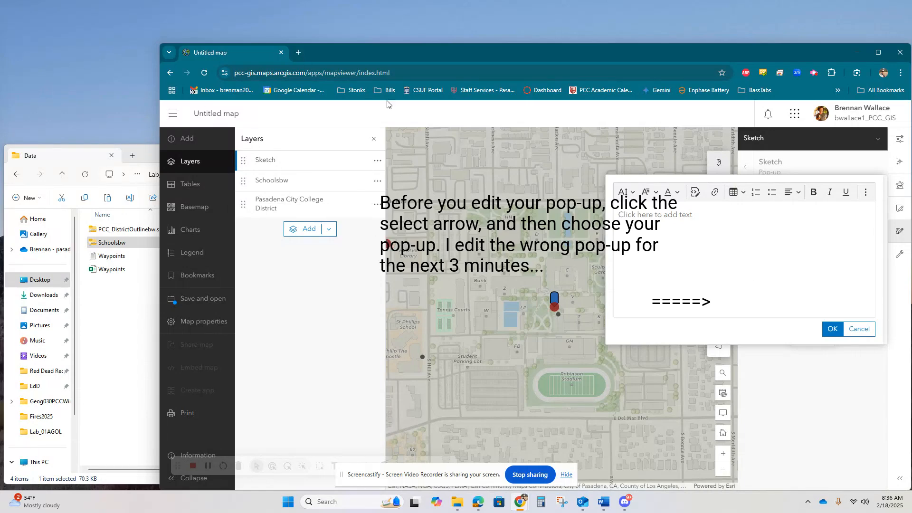
pyautogui.click(298, 53)
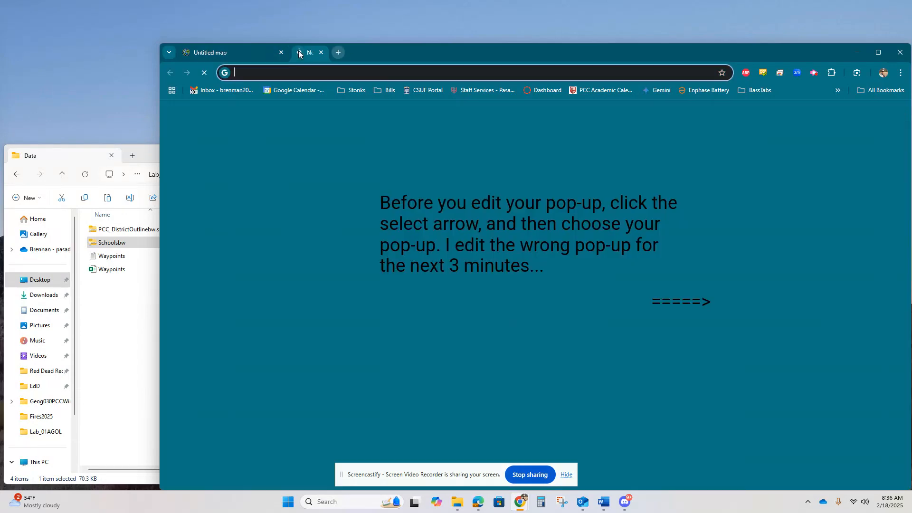
pyautogui.write('pasadena city')
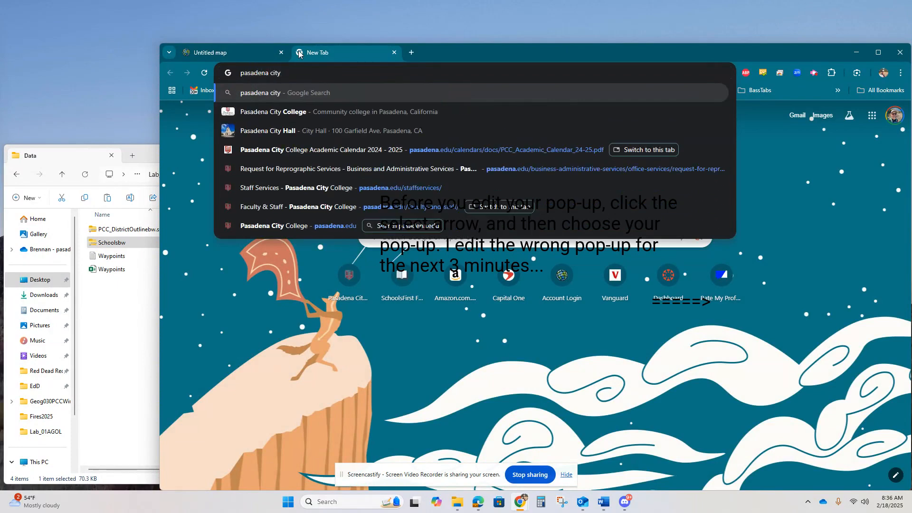
pyautogui.press('Down')
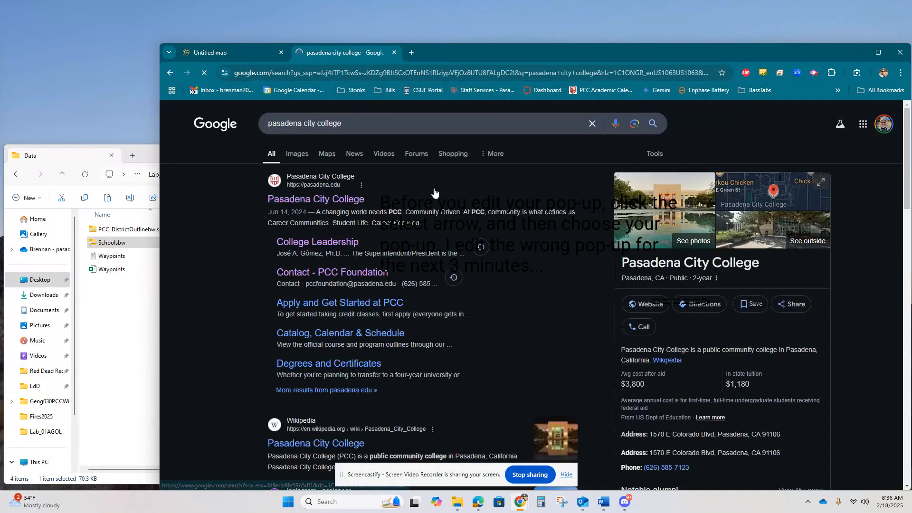
pyautogui.scroll(-2, 349, 349)
pyautogui.click(348, 348)
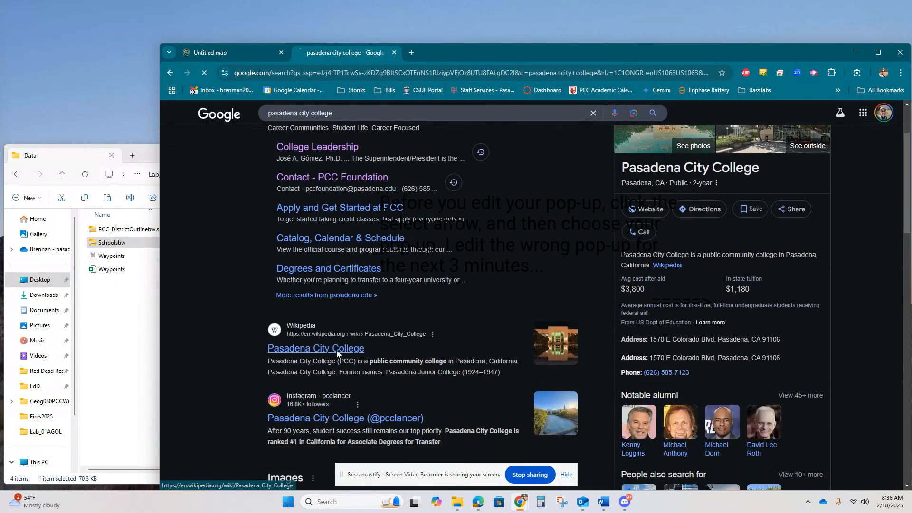
pyautogui.scroll(-3, 540, 285)
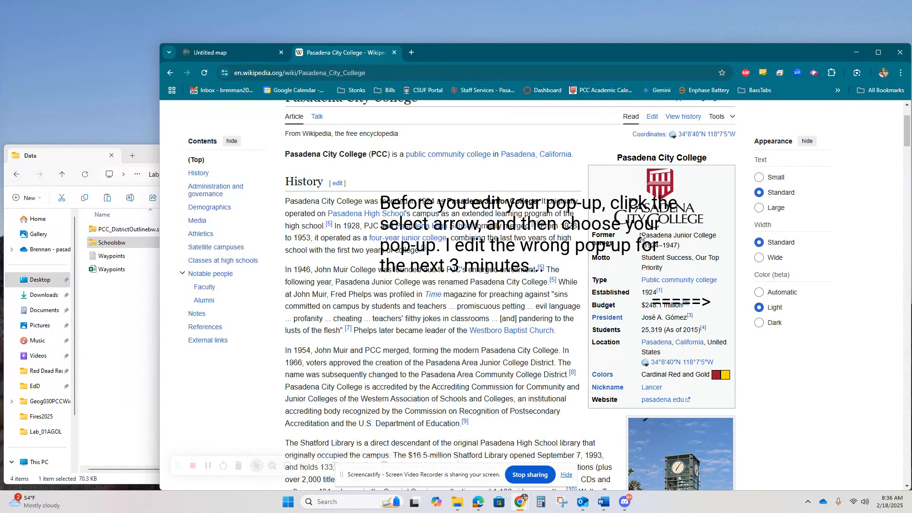
# Try the college's former name and years from the Wikipedia infobox as the pop-up text, and clear it
pyautogui.moveTo(642, 233); pyautogui.dragTo(688, 247)
pyautogui.hotkey('ctrl', 'c')
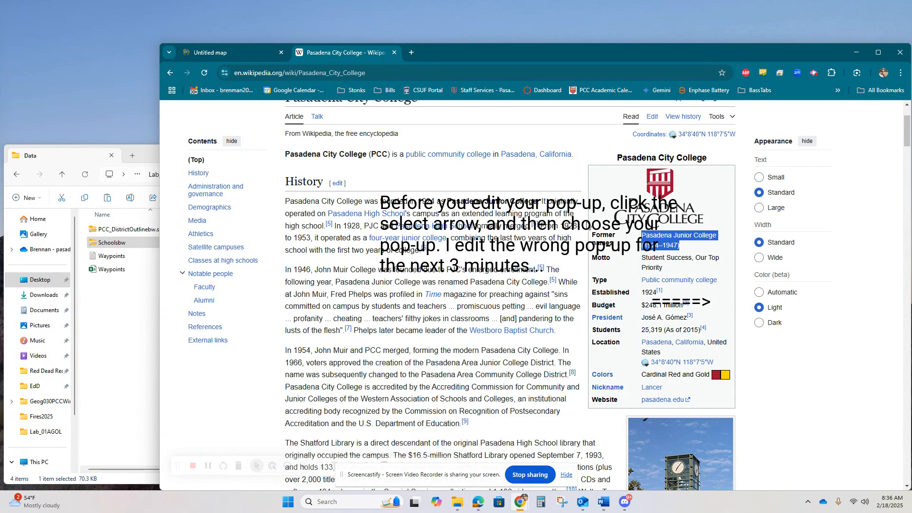
pyautogui.click(259, 54)
pyautogui.click(674, 228)
pyautogui.hotkey('ctrl', 'v')
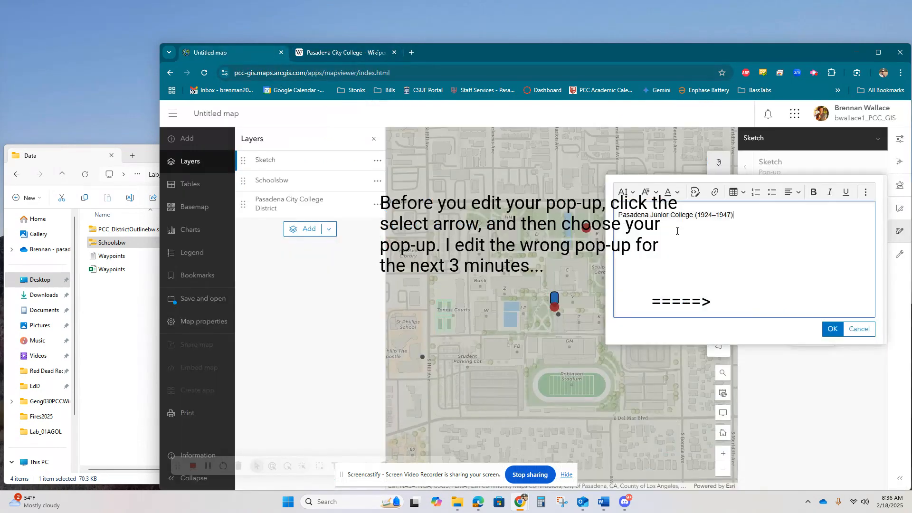
pyautogui.click(346, 53)
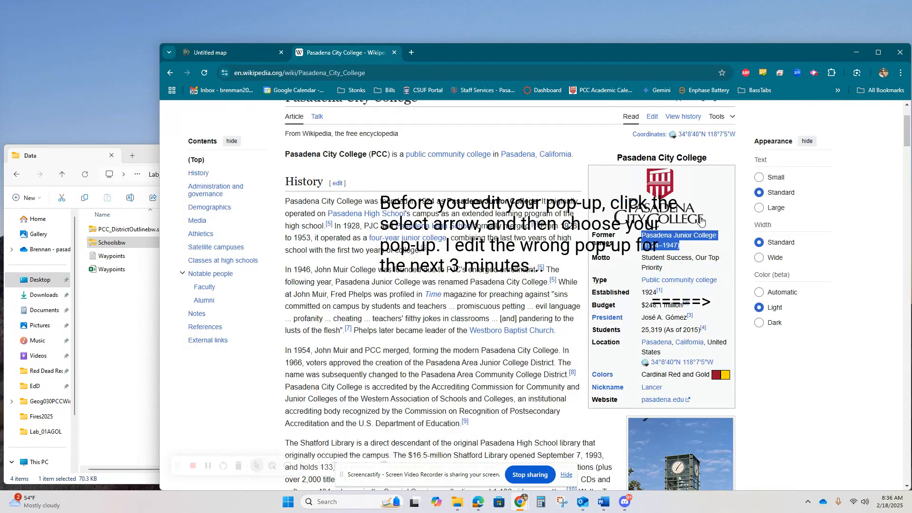
pyautogui.click(238, 53)
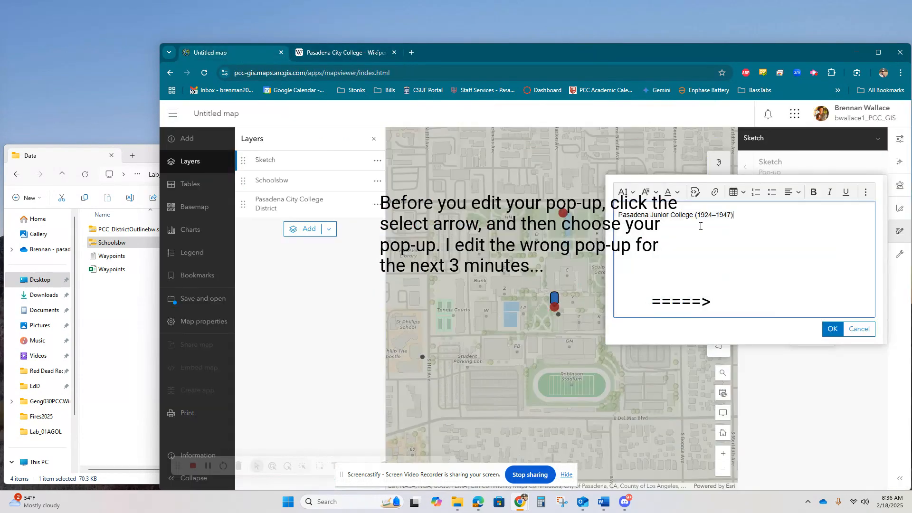
pyautogui.moveTo(763, 215); pyautogui.dragTo(657, 217)
pyautogui.click(773, 220)
pyautogui.moveTo(774, 220); pyautogui.dragTo(616, 219)
pyautogui.press('BackSpace')
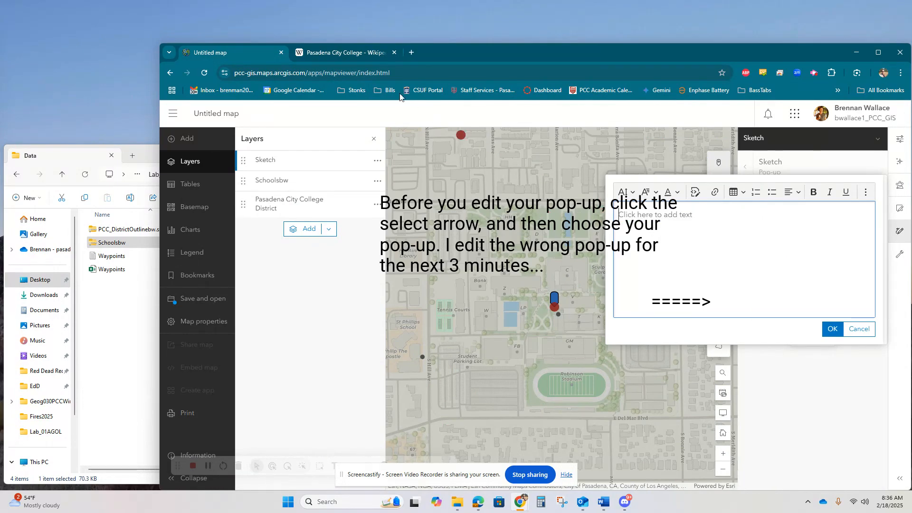
# Copy the Established, Budget, President and Students rows from the Wikipedia infobox into the pop-up text and accept it
pyautogui.click(363, 52)
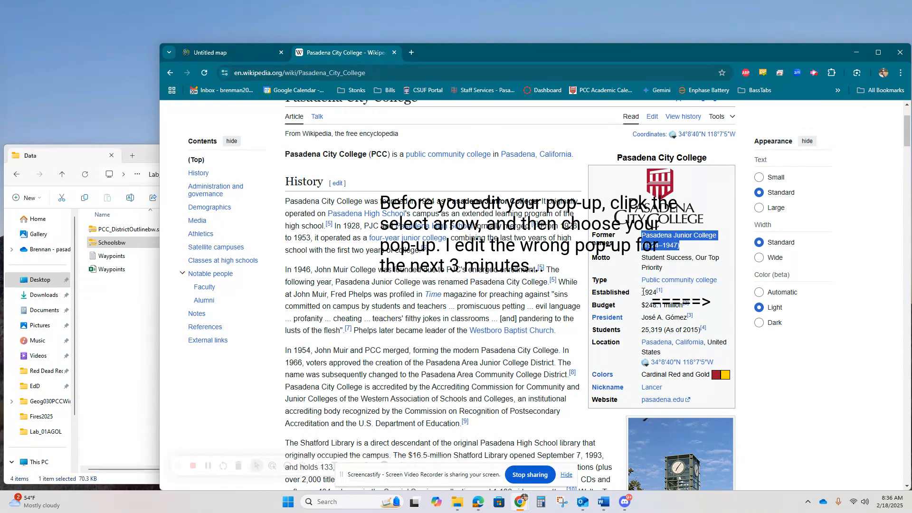
pyautogui.moveTo(643, 291); pyautogui.dragTo(716, 332)
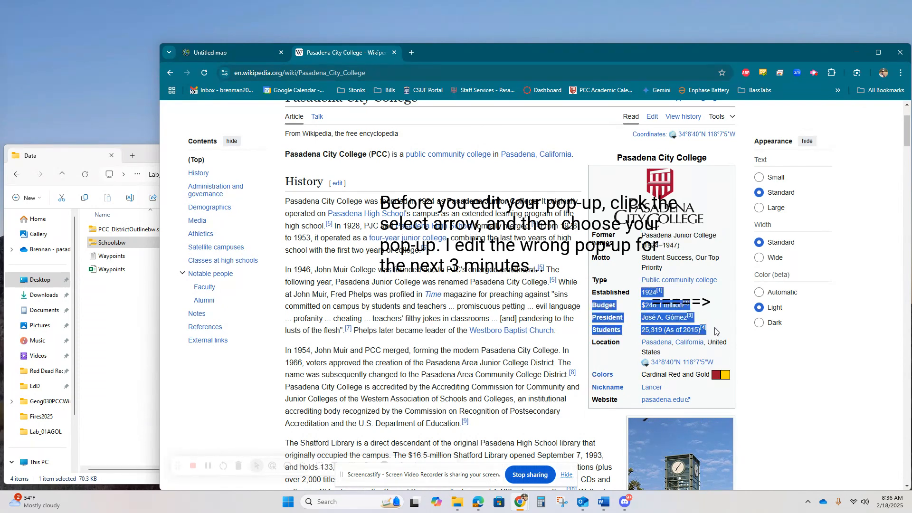
pyautogui.moveTo(588, 296); pyautogui.dragTo(713, 332)
pyautogui.hotkey('ctrl', 'c')
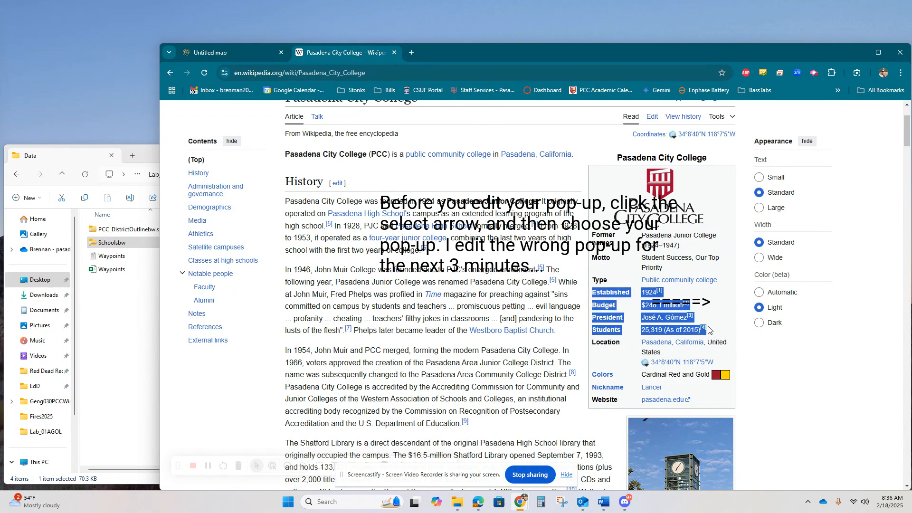
pyautogui.click(244, 56)
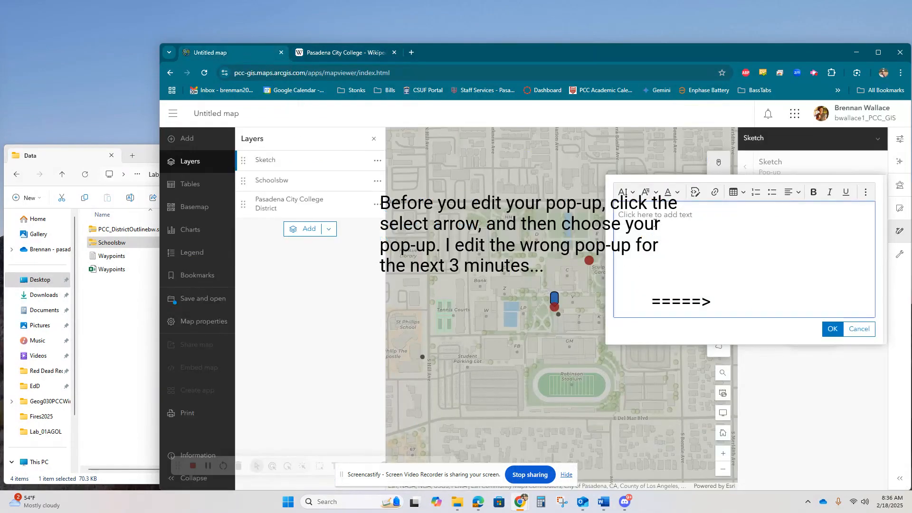
pyautogui.hotkey('ctrl', 'v')
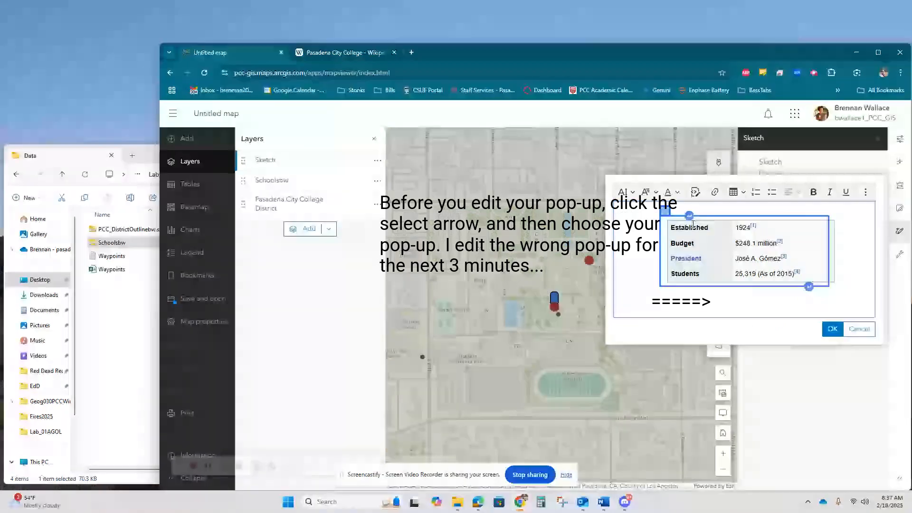
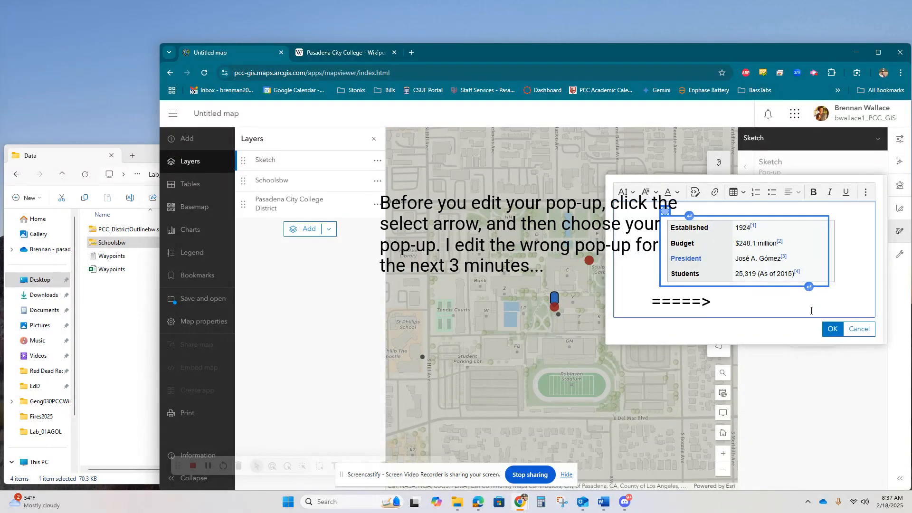
pyautogui.click(829, 329)
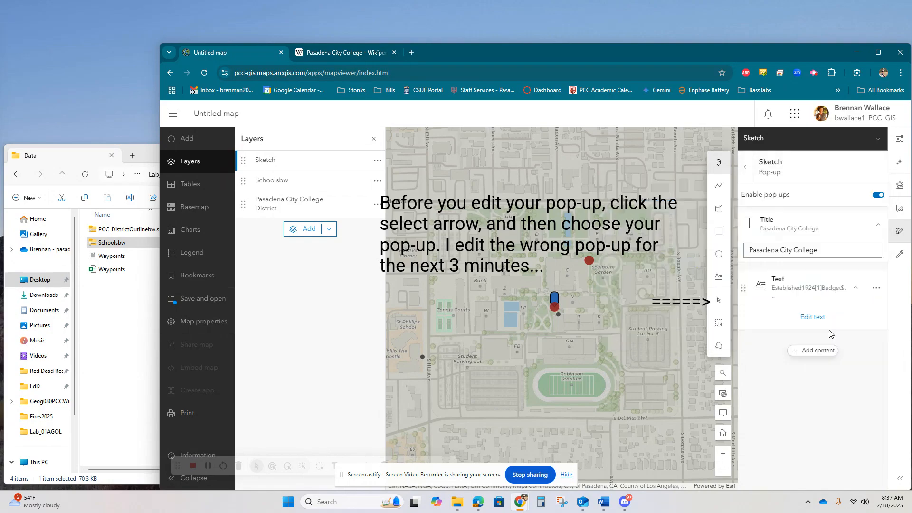
# Start adding another content item to the pop-up and show Google's image results for Pasadena City College
pyautogui.click(813, 351)
pyautogui.click(376, 56)
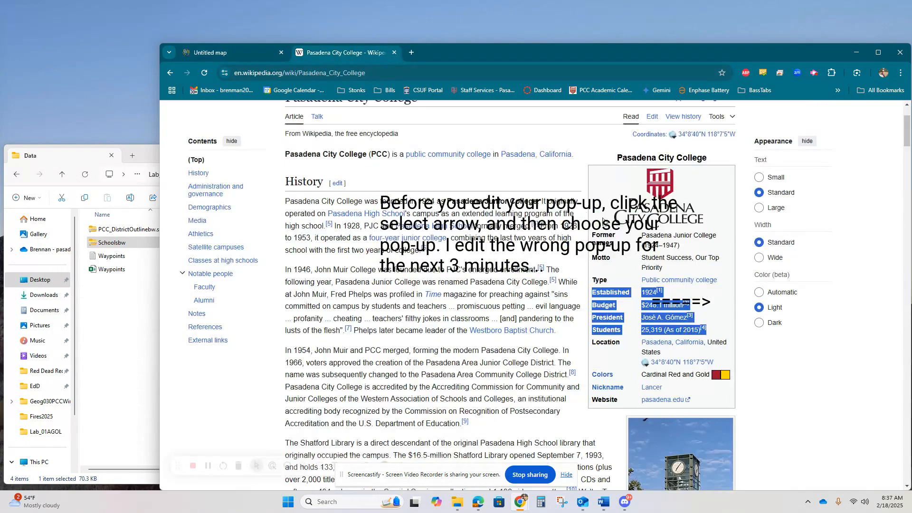
pyautogui.click(445, 241)
pyautogui.scroll(-10, 448, 245)
pyautogui.hotkey('alt', 'Left')
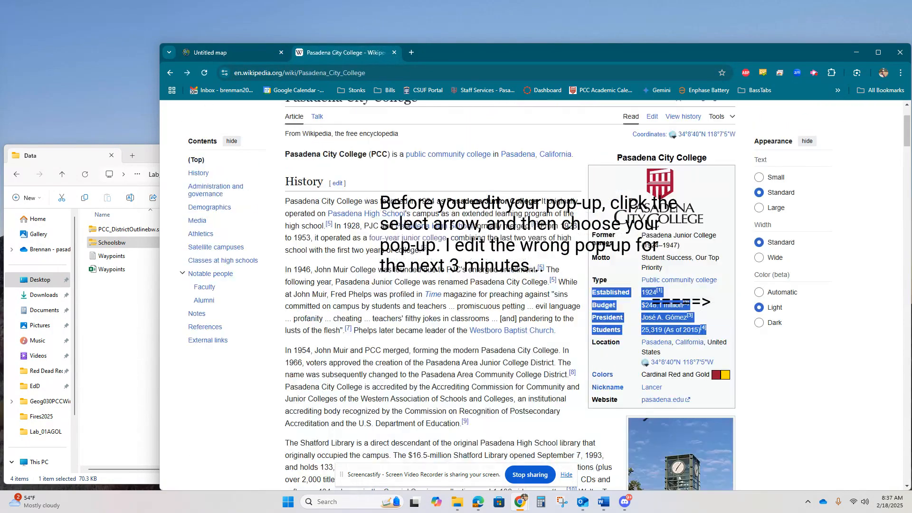
pyautogui.hotkey('alt', 'Left')
pyautogui.scroll(2, 562, 227)
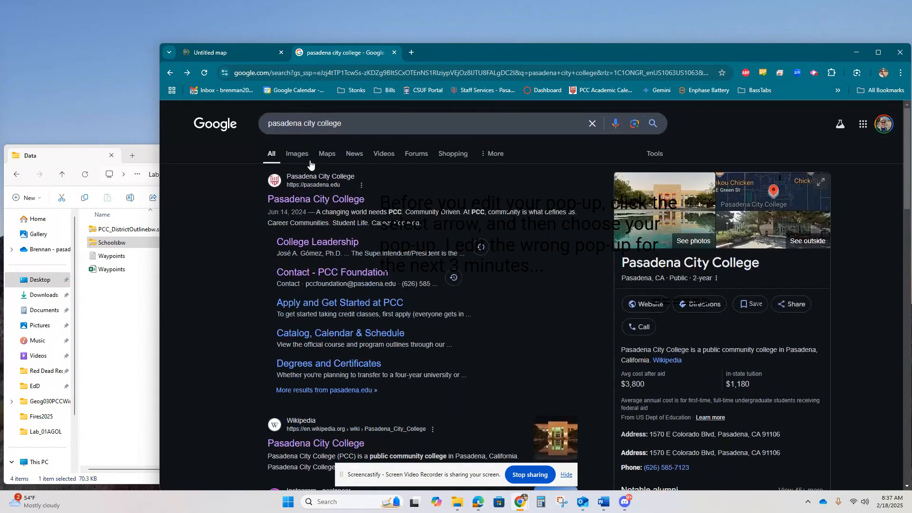
pyautogui.click(306, 158)
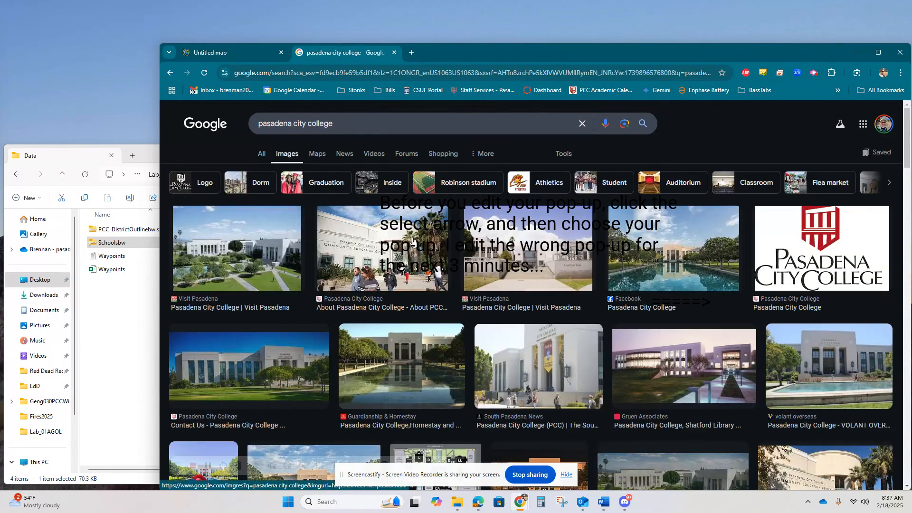
# Open the college's Contact Us campus building image in its own browser tab, copy its image address, and return to the map
pyautogui.click(639, 254)
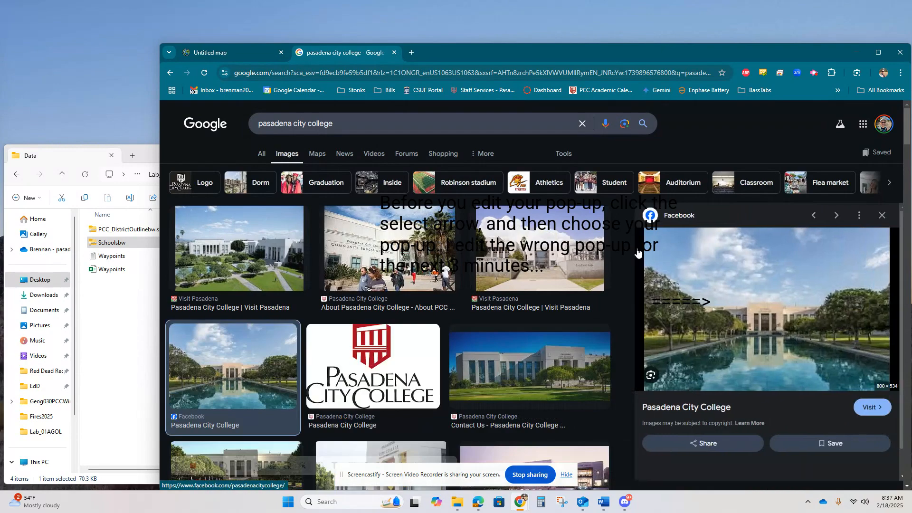
pyautogui.rightClick(659, 259)
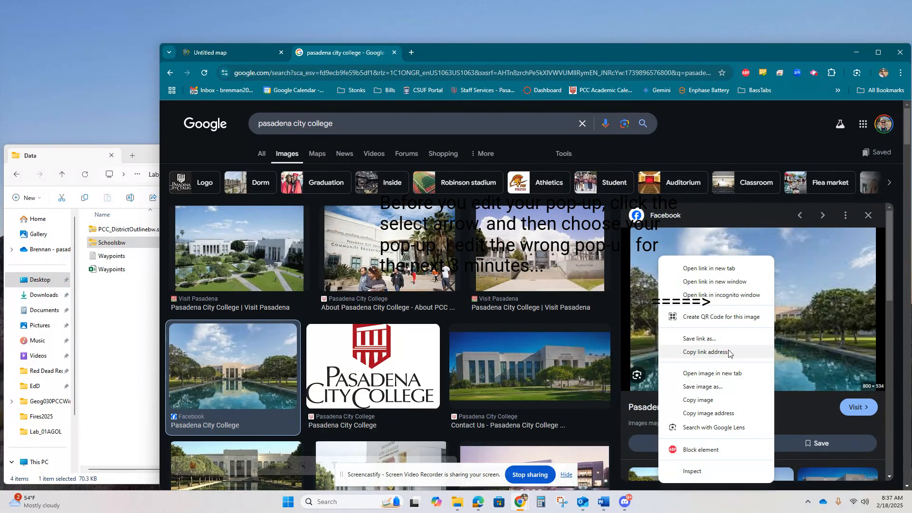
pyautogui.click(515, 332)
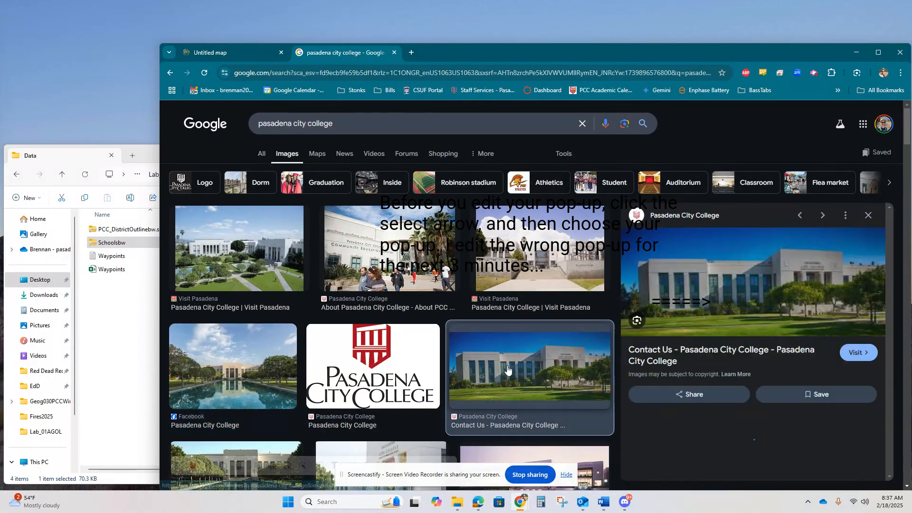
pyautogui.rightClick(694, 287)
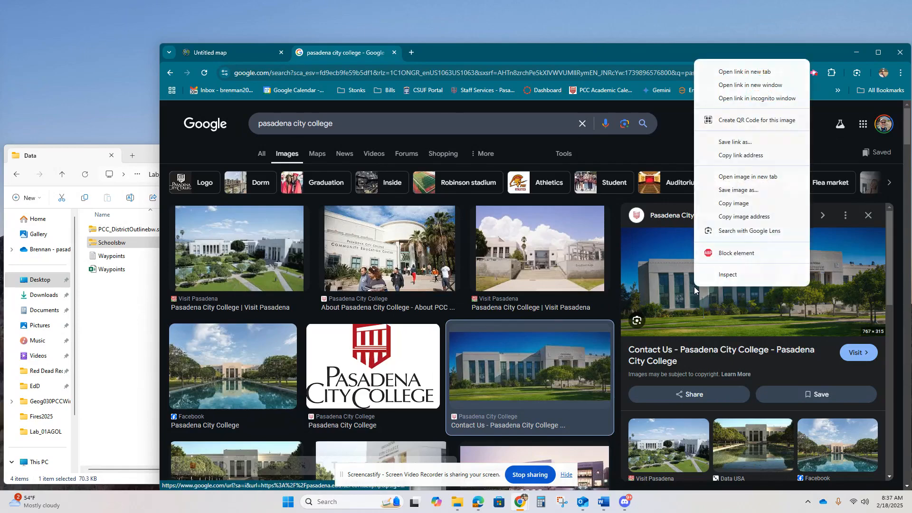
pyautogui.click(749, 177)
pyautogui.click(469, 48)
pyautogui.rightClick(528, 229)
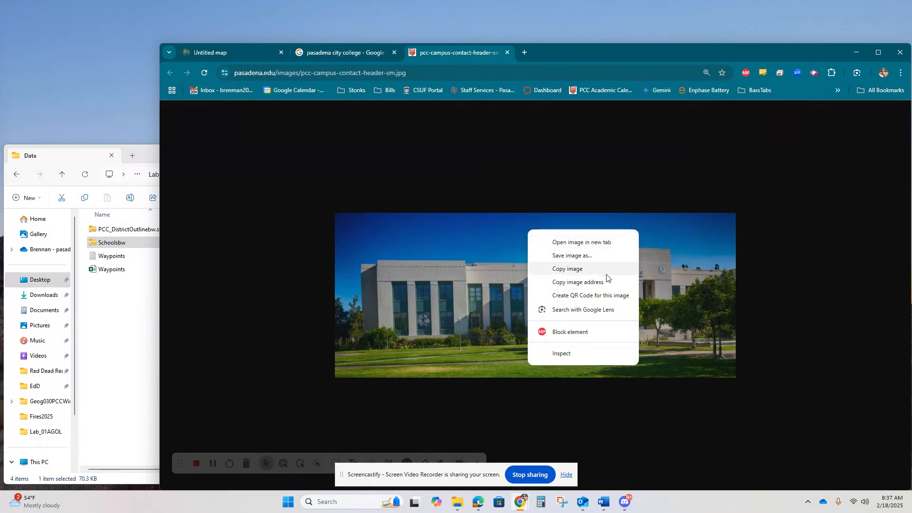
pyautogui.click(578, 282)
pyautogui.click(240, 53)
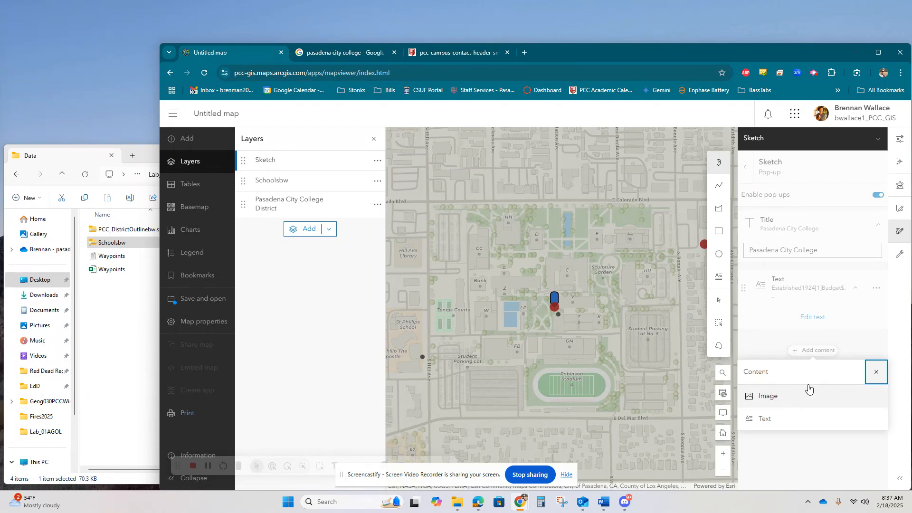
# Add an image to the sketch pop-up using the copied campus building image address, and return to the sketch settings
pyautogui.click(794, 404)
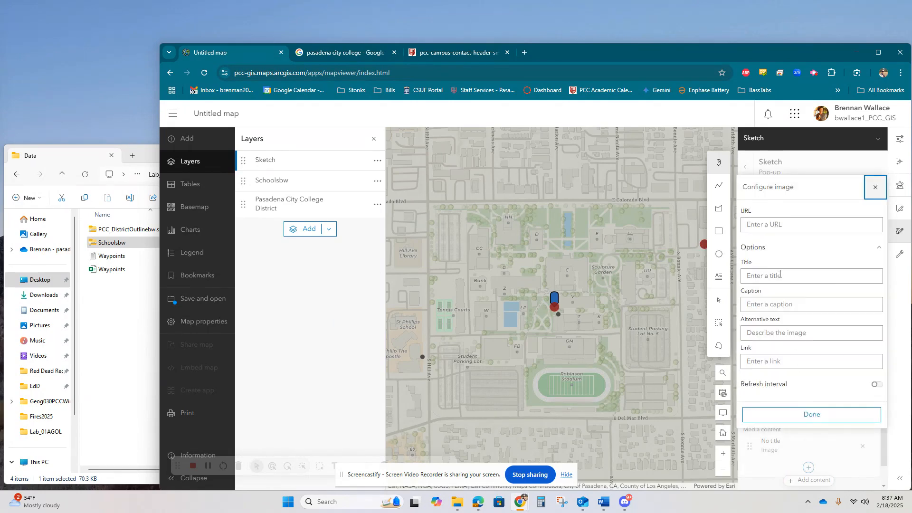
pyautogui.click(785, 225)
pyautogui.hotkey('ctrl', 'v')
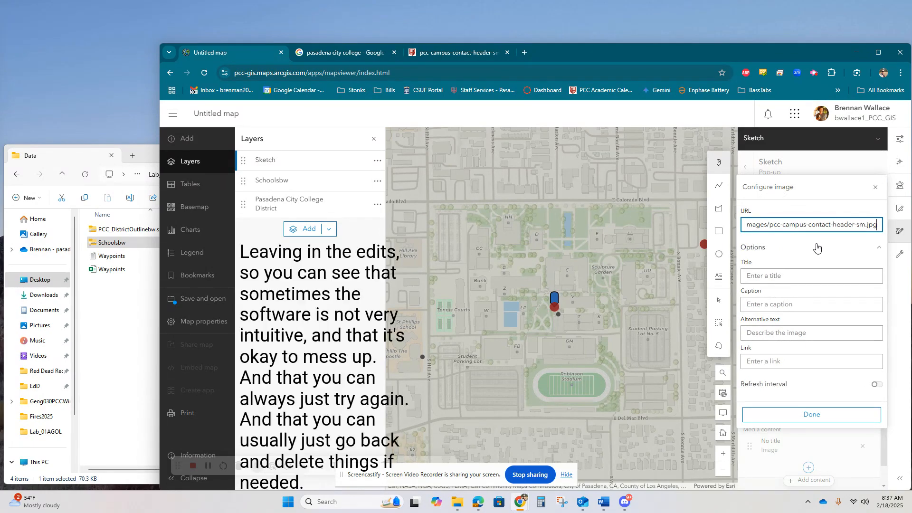
pyautogui.click(813, 415)
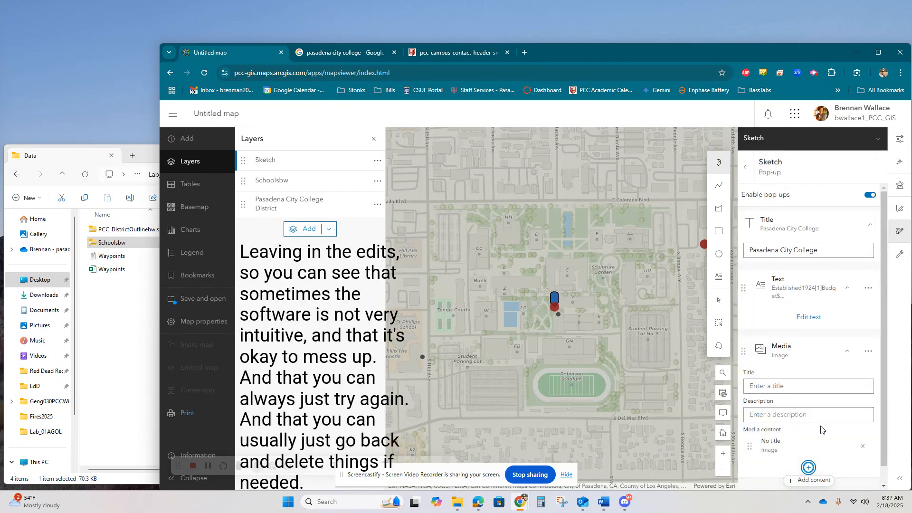
pyautogui.scroll(-1, 821, 429)
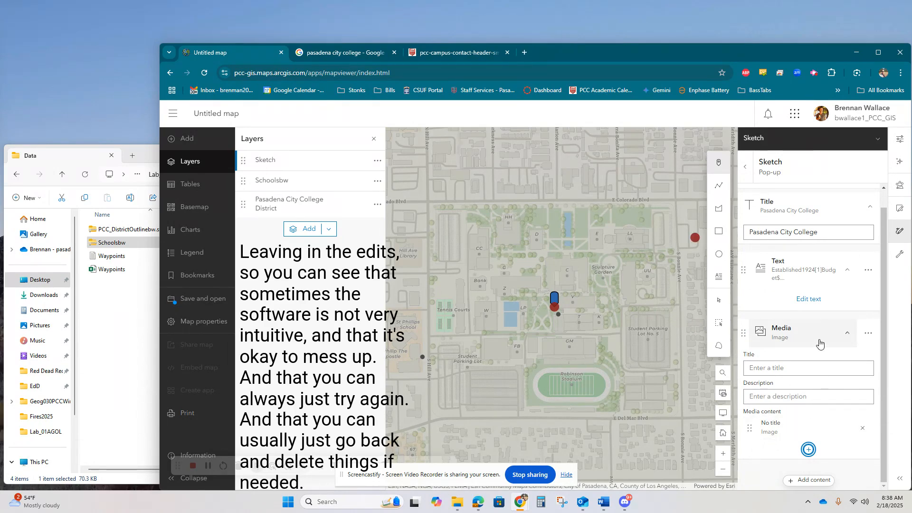
pyautogui.scroll(1, 826, 341)
pyautogui.click(746, 167)
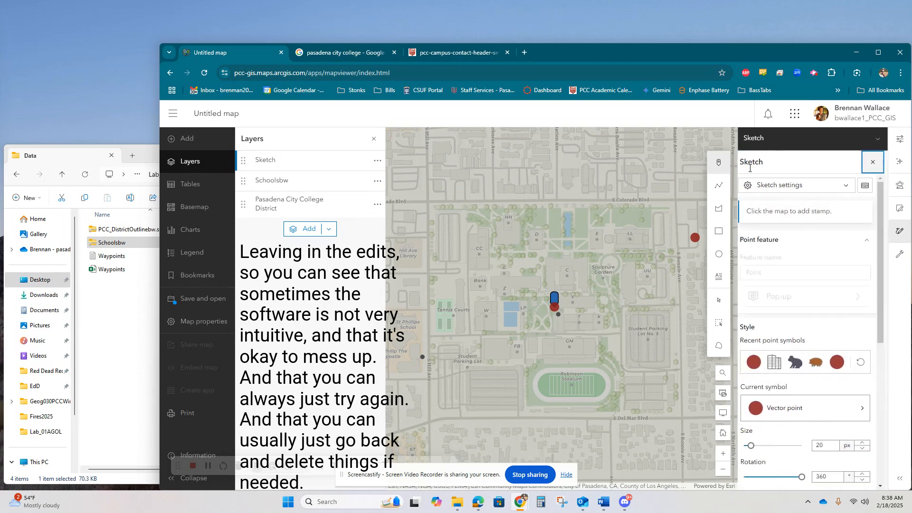
# Close the sketch settings and inspect the pop-ups of the overlapping markers on the Pasadena City College campus
pyautogui.scroll(-6, 825, 299)
pyautogui.scroll(3, 784, 245)
pyautogui.scroll(3, 779, 238)
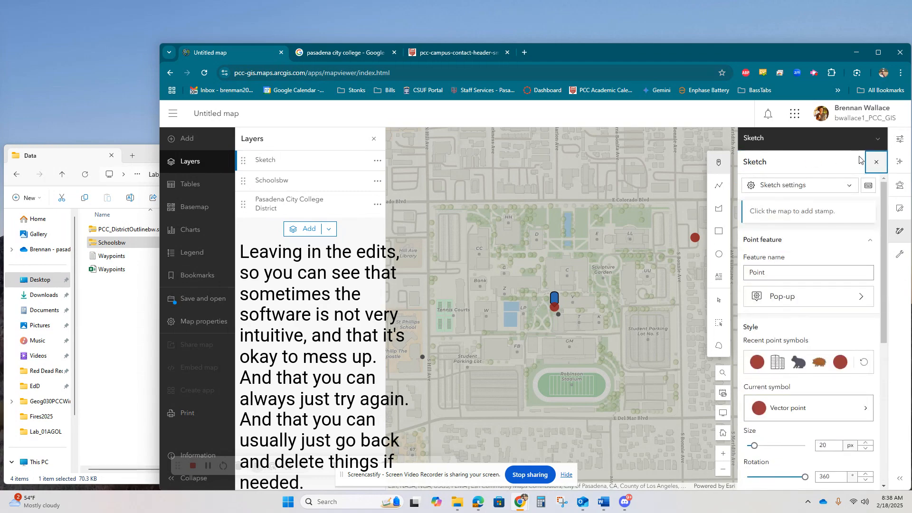
pyautogui.click(876, 162)
pyautogui.click(630, 300)
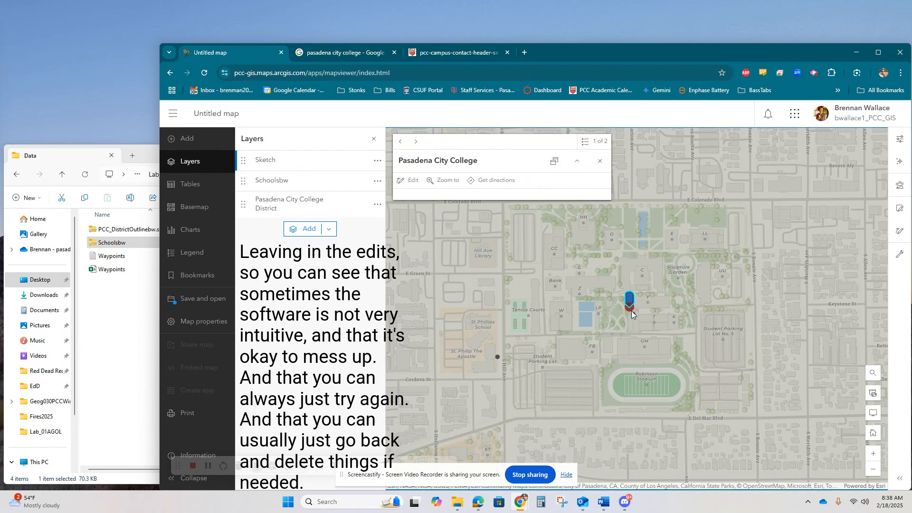
pyautogui.click(629, 310)
pyautogui.click(629, 310)
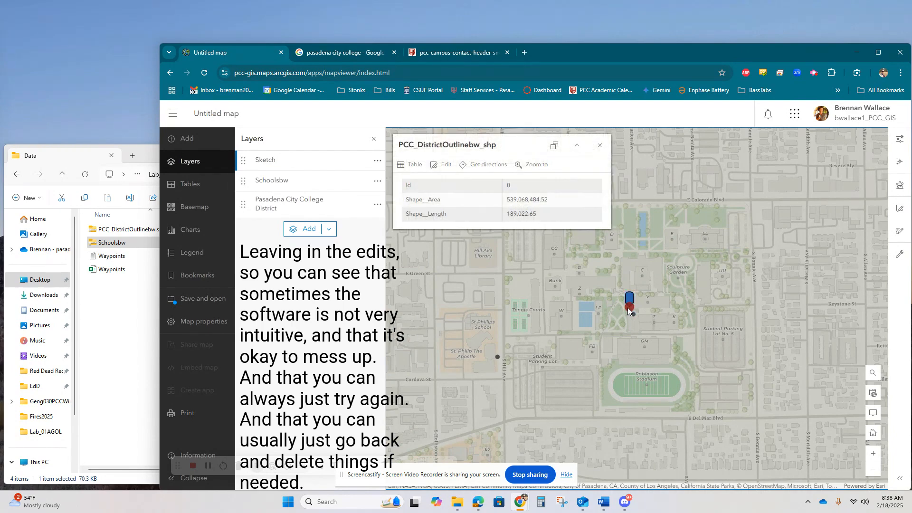
pyautogui.click(629, 309)
pyautogui.click(629, 300)
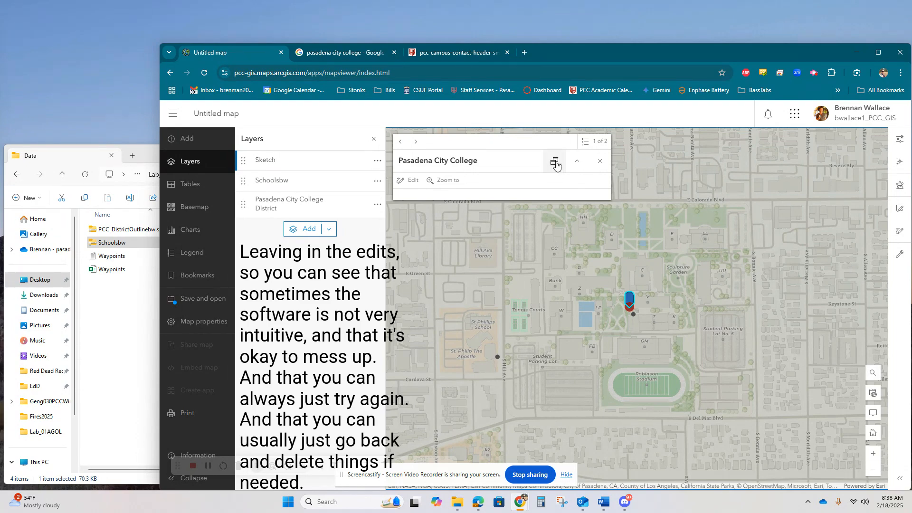
# Reopen sketch editing, enable pop-ups for new points, and place a black pin over the existing college markers
pyautogui.click(407, 181)
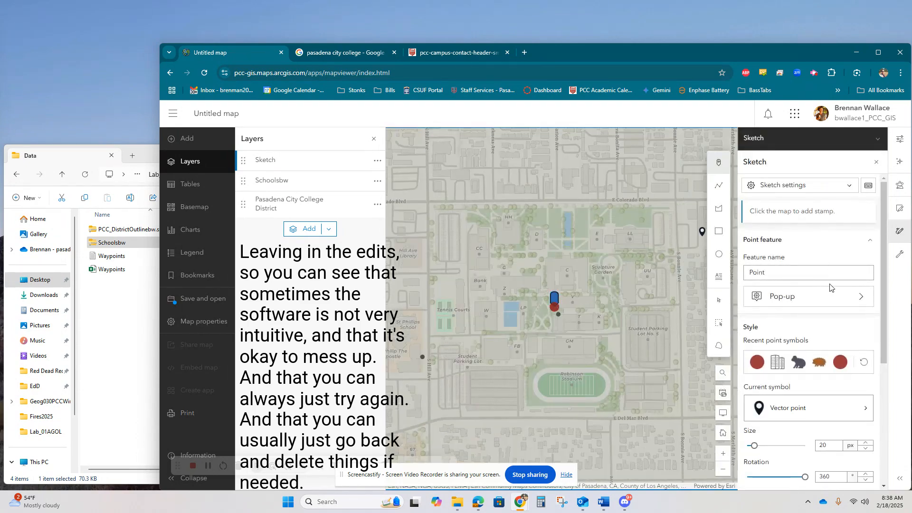
pyautogui.click(826, 299)
pyautogui.click(879, 195)
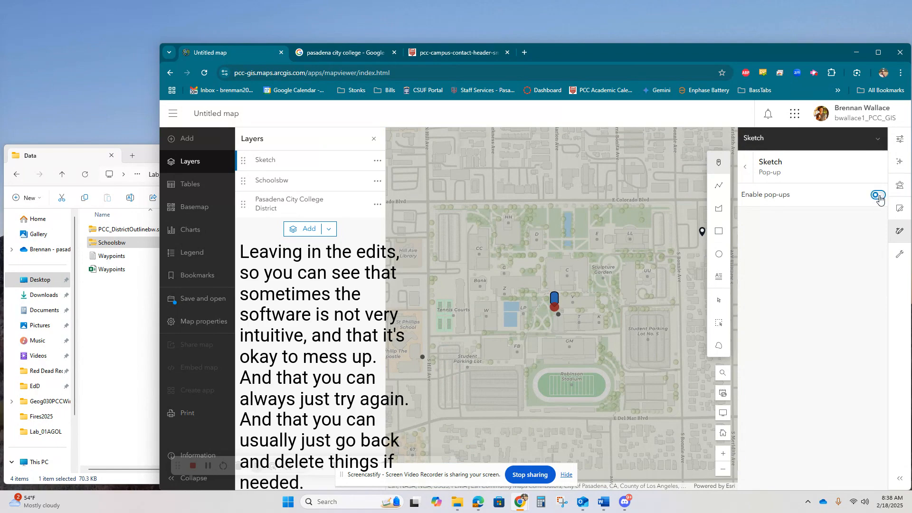
pyautogui.click(748, 167)
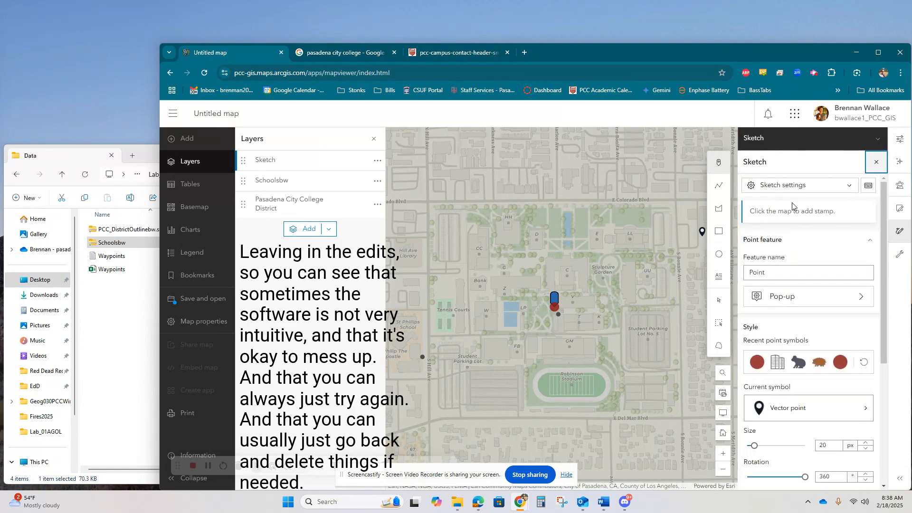
pyautogui.click(684, 247)
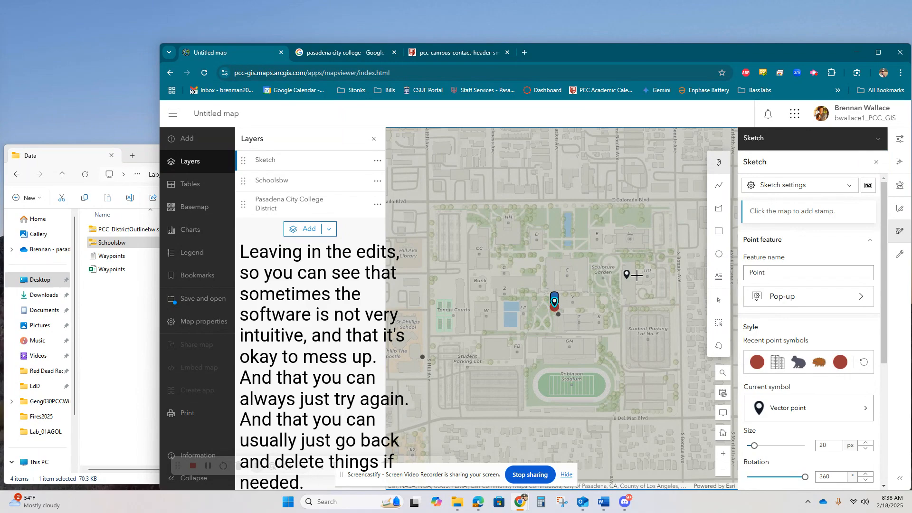
# Title the new pin's pop-up "Pasadena City College"
pyautogui.click(833, 301)
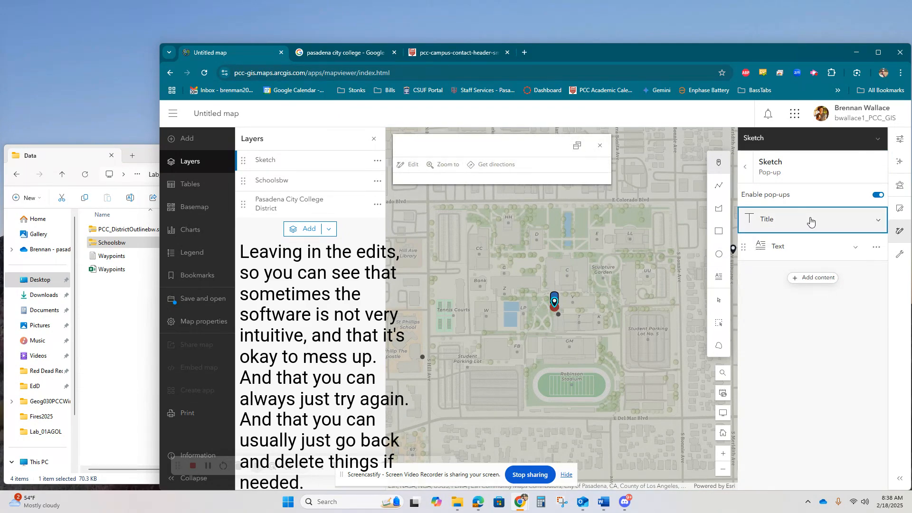
pyautogui.click(808, 222)
pyautogui.click(785, 250)
pyautogui.write('Pas')
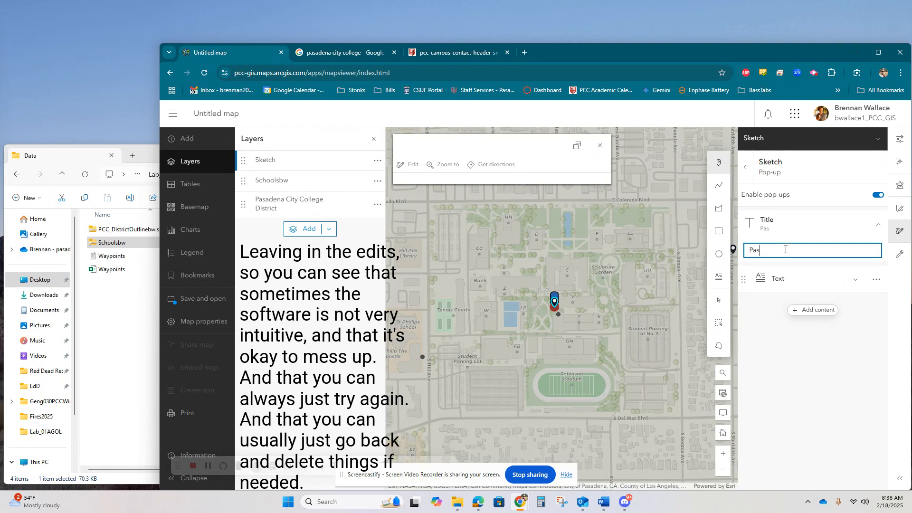
pyautogui.write('adena City COllege')
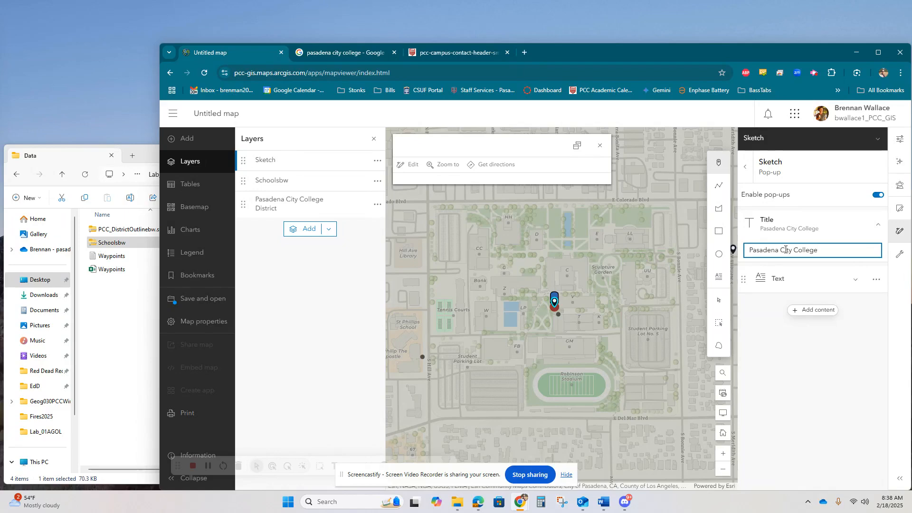
# Add an image content item to the new pin's pop-up using the copied campus building image address
pyautogui.click(800, 278)
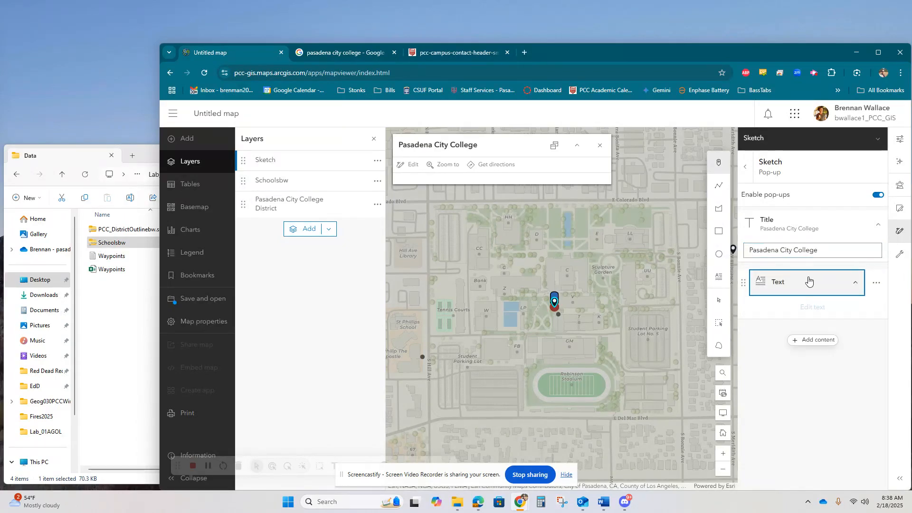
pyautogui.click(810, 341)
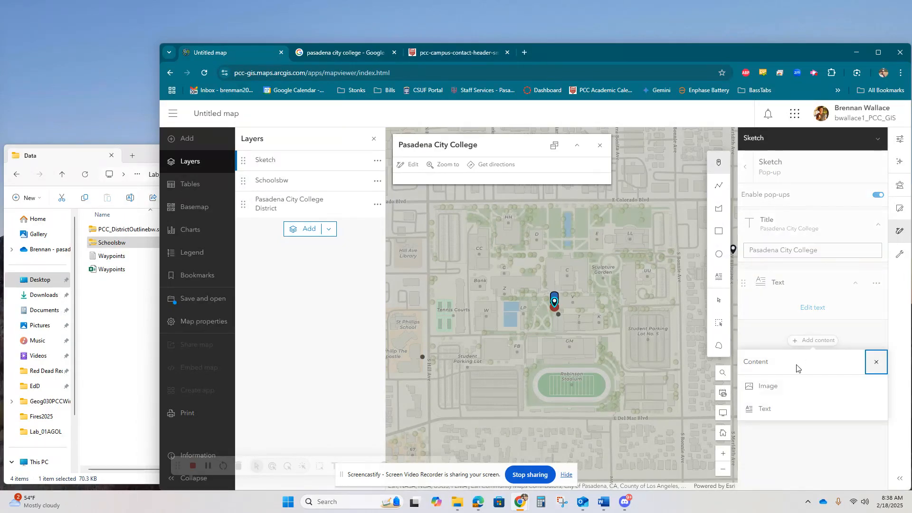
pyautogui.click(798, 386)
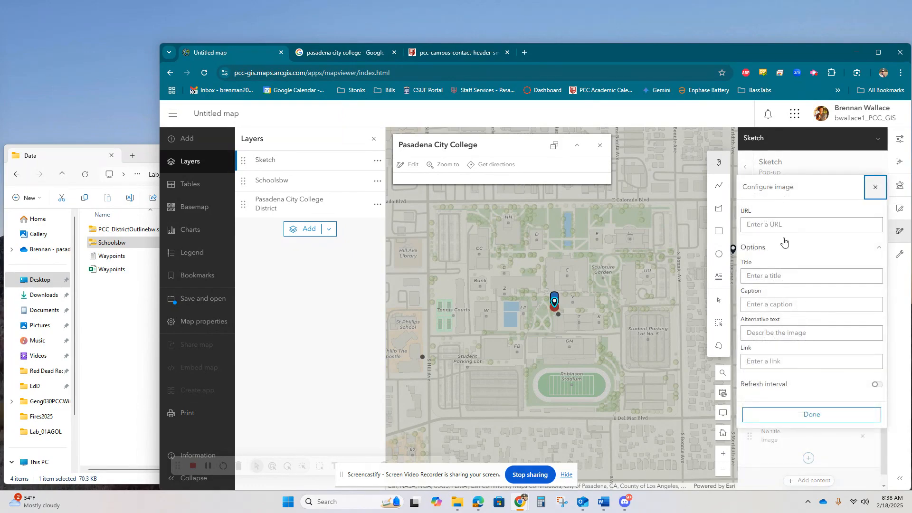
pyautogui.click(786, 225)
pyautogui.hotkey('ctrl', 'v')
pyautogui.click(809, 415)
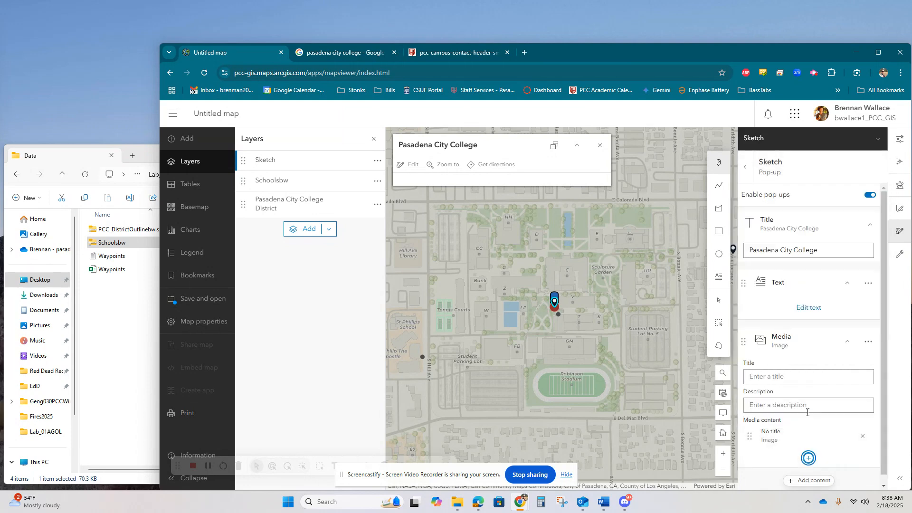
# Open the new pin's pop-up text for editing and bring up the Pasadena City College Wikipedia article in the Google browser tab
pyautogui.click(798, 283)
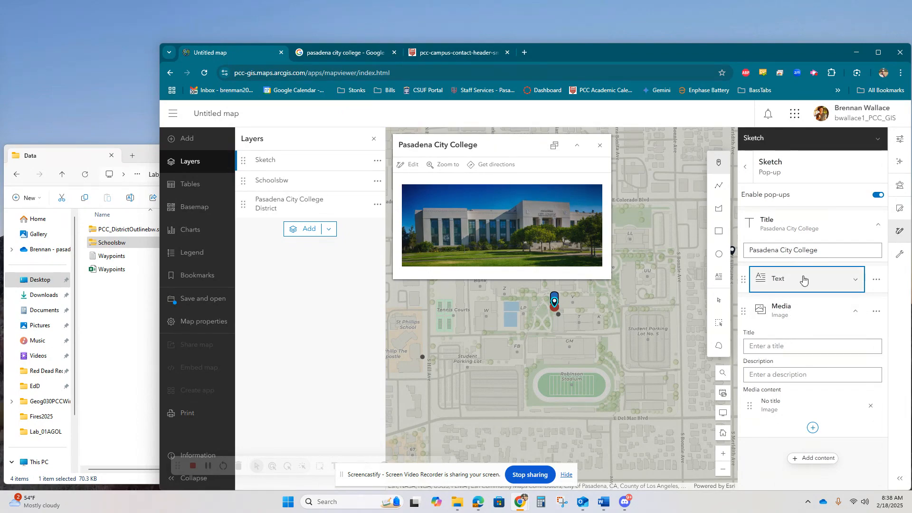
pyautogui.click(803, 279)
pyautogui.click(811, 308)
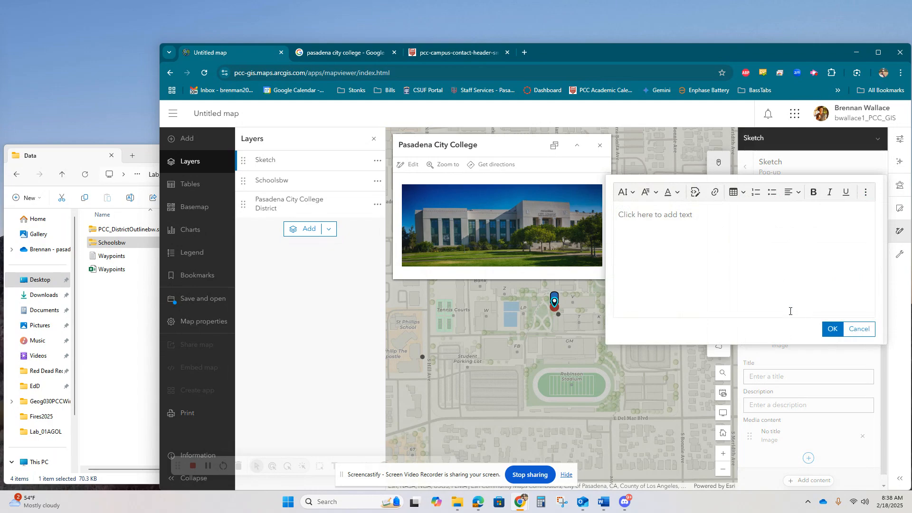
pyautogui.click(345, 53)
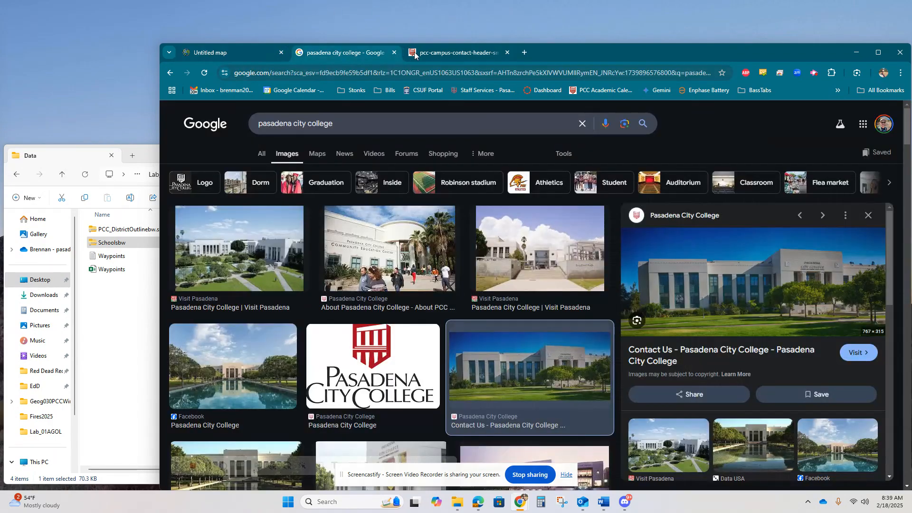
pyautogui.hotkey('alt', 'Left')
pyautogui.hotkey('alt', 'Left')
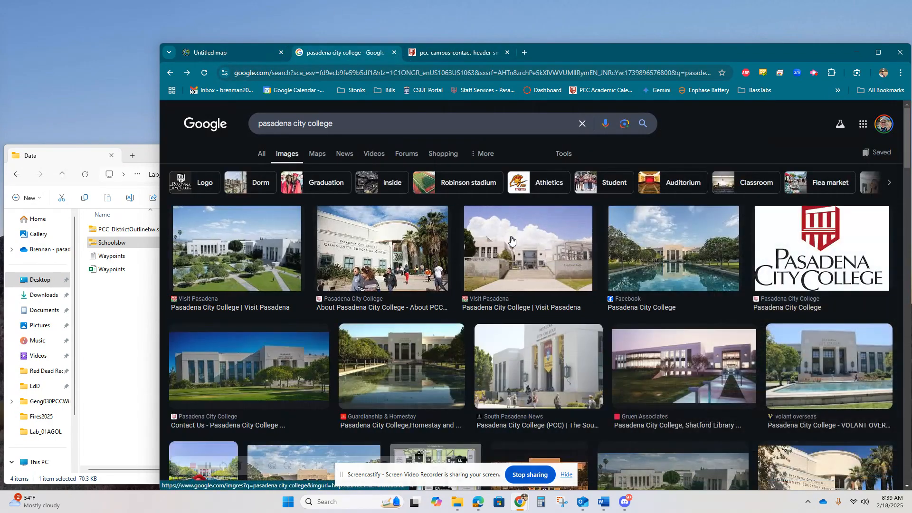
pyautogui.hotkey('alt', 'Left')
pyautogui.hotkey('alt', 'Left')
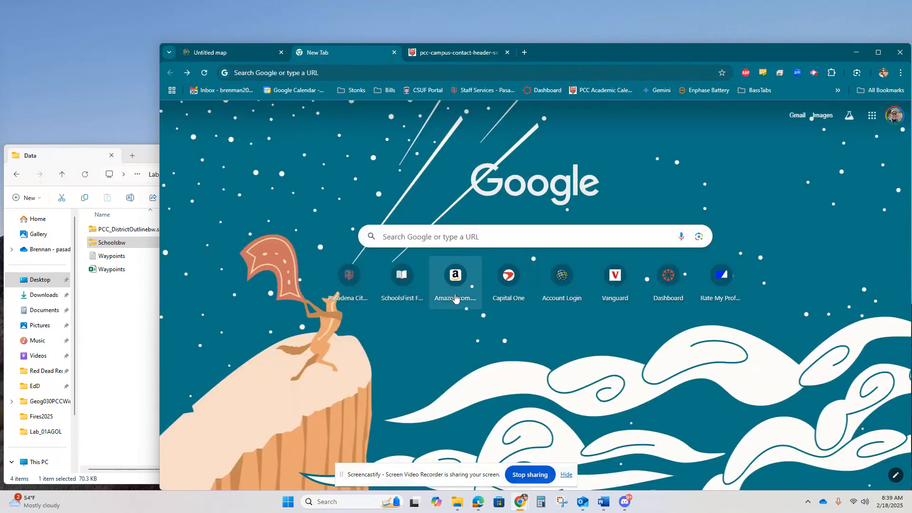
pyautogui.hotkey('alt', 'Right')
pyautogui.click(316, 443)
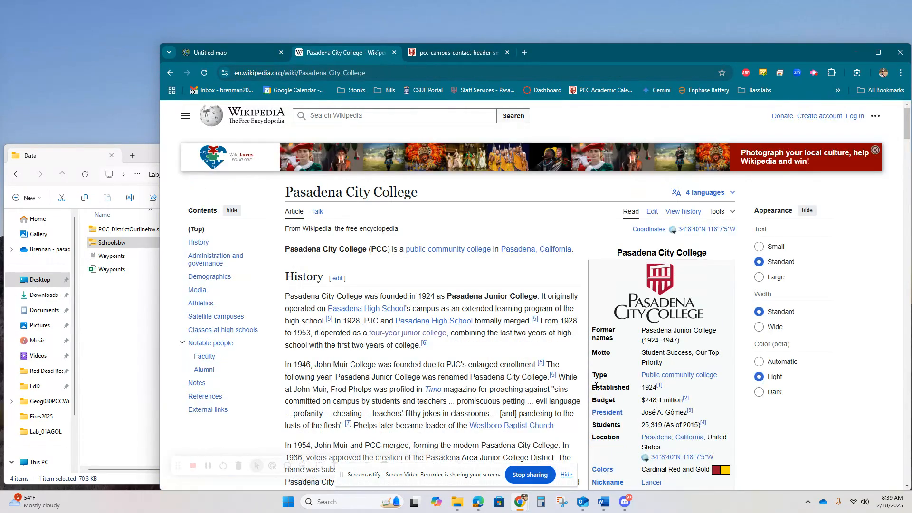
# Copy the Established, Budget, President and Students rows from the Wikipedia infobox into the new pin's pop-up text and accept it
pyautogui.moveTo(593, 386); pyautogui.dragTo(714, 429)
pyautogui.hotkey('ctrl', 'c')
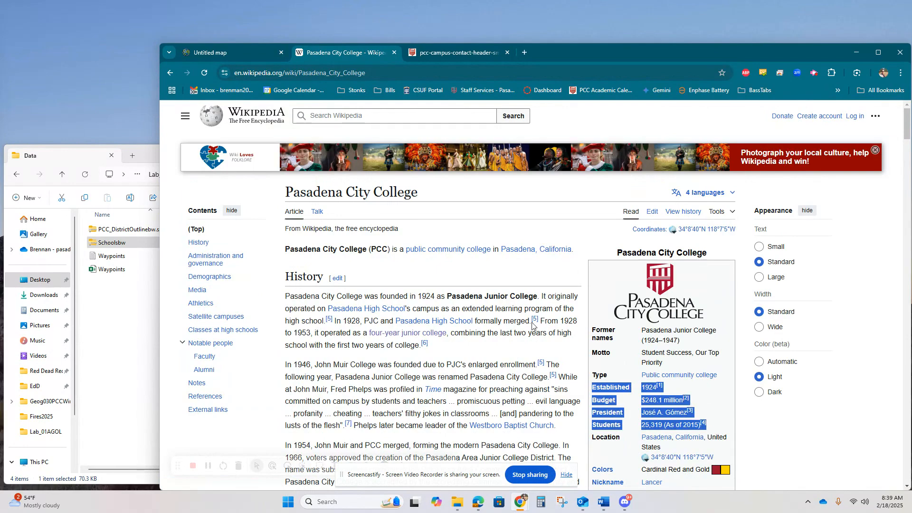
pyautogui.click(230, 54)
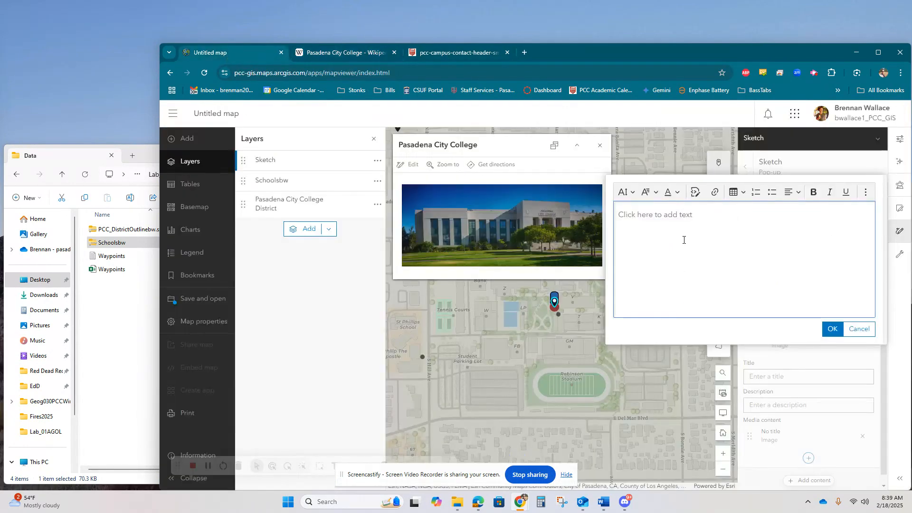
pyautogui.hotkey('ctrl', 'v')
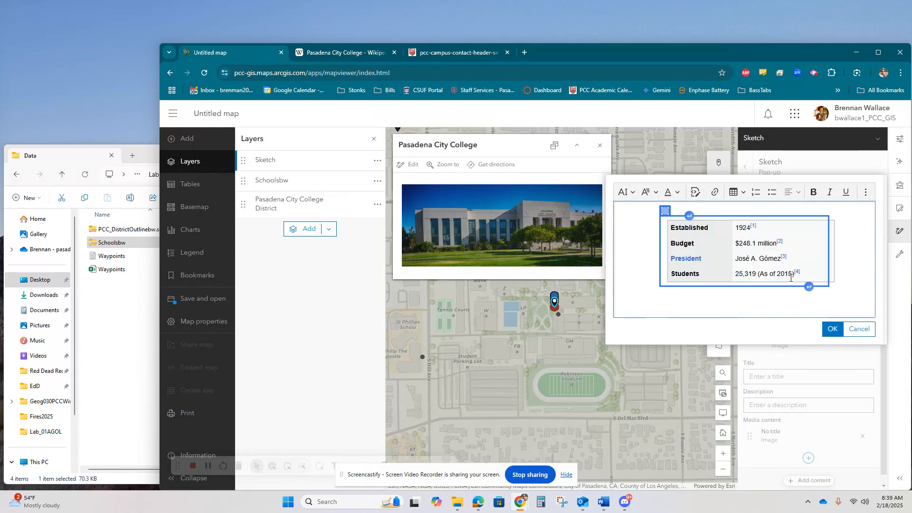
pyautogui.click(830, 330)
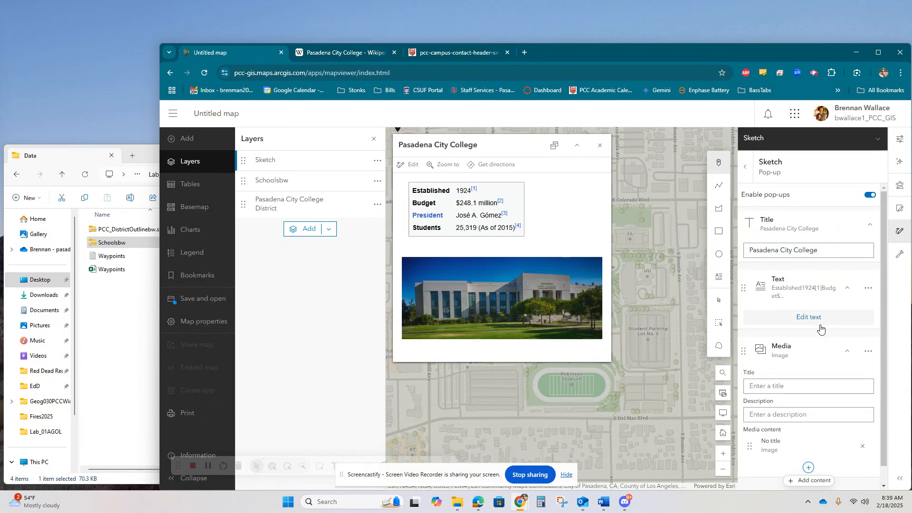
pyautogui.scroll(-1, 819, 354)
pyautogui.scroll(1, 834, 341)
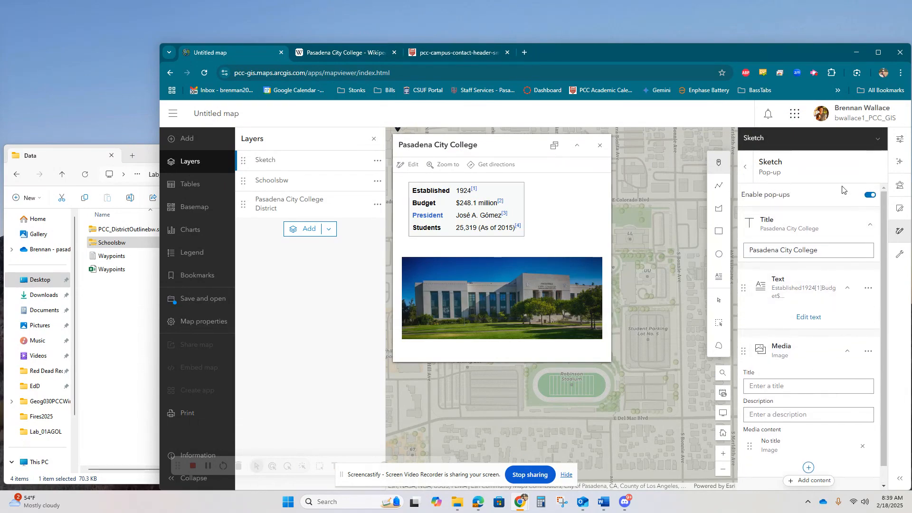
# Leave the sketch settings and check the pop-ups of the new pin and the marker beneath it
pyautogui.click(752, 169)
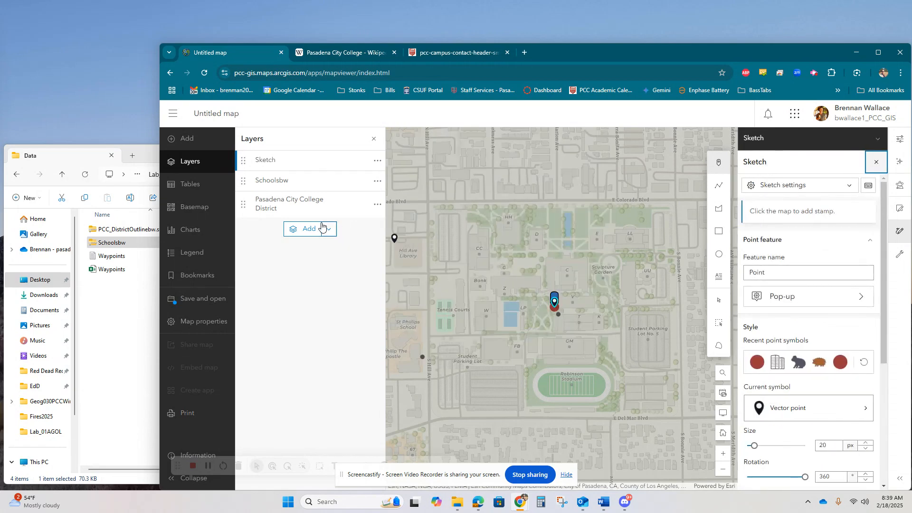
pyautogui.scroll(-4, 834, 266)
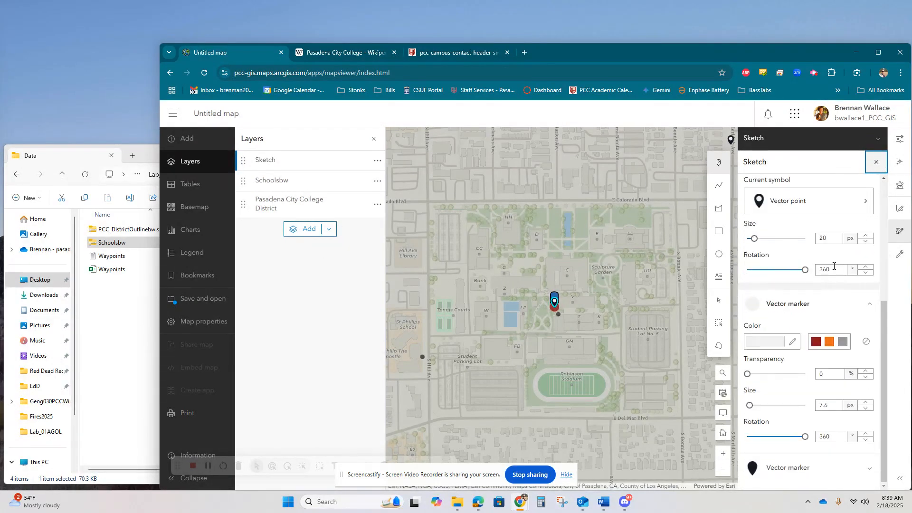
pyautogui.click(876, 164)
pyautogui.click(629, 306)
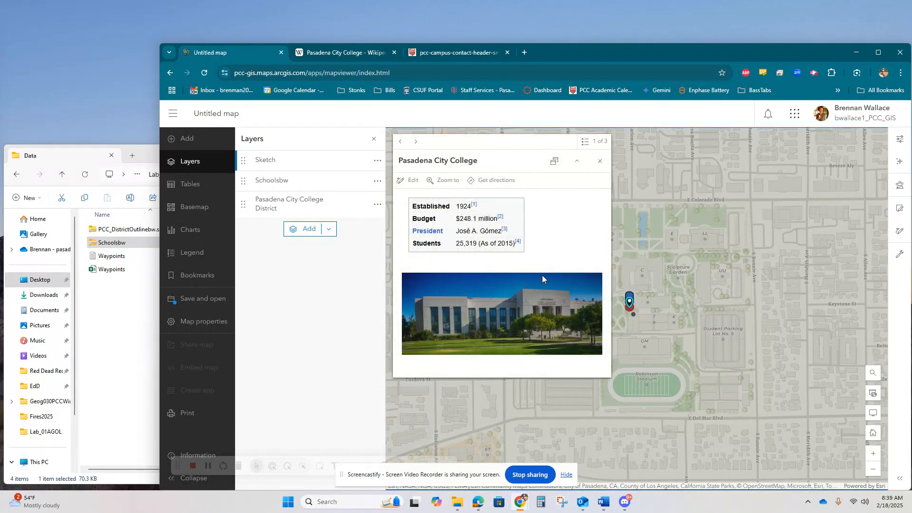
pyautogui.click(630, 296)
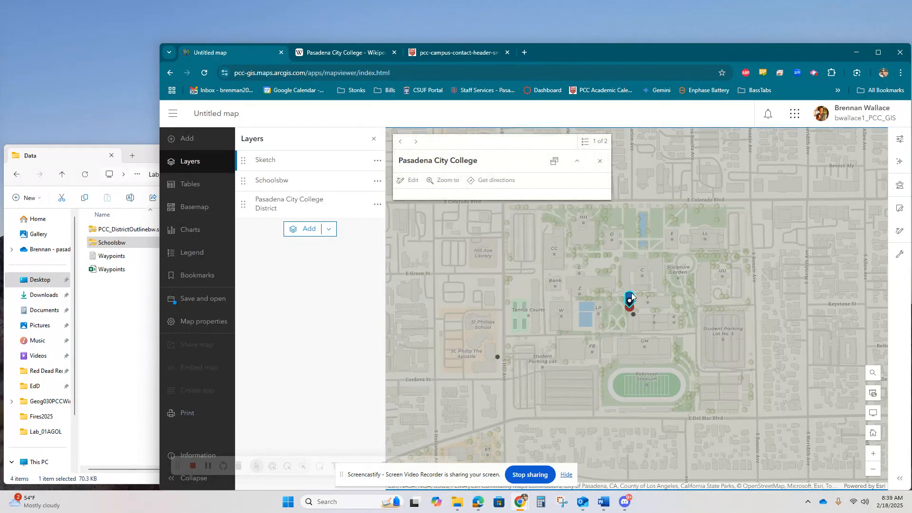
# Check the campus pin's editing settings and pop-up, and toggle the Sketch layer's visibility
pyautogui.click(408, 181)
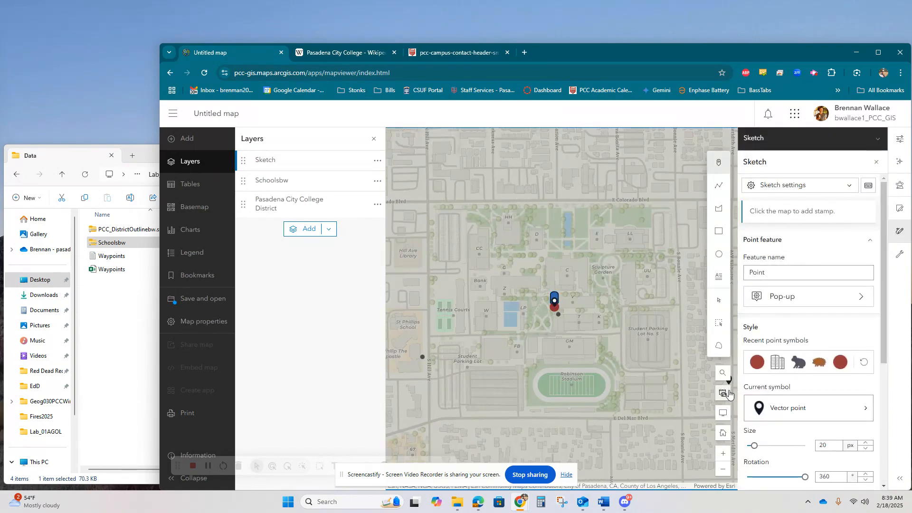
pyautogui.click(877, 162)
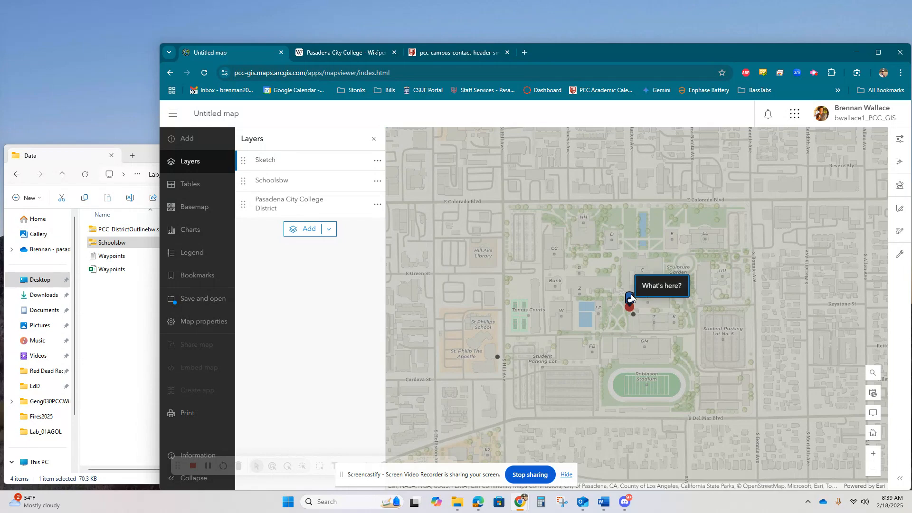
pyautogui.click(630, 299)
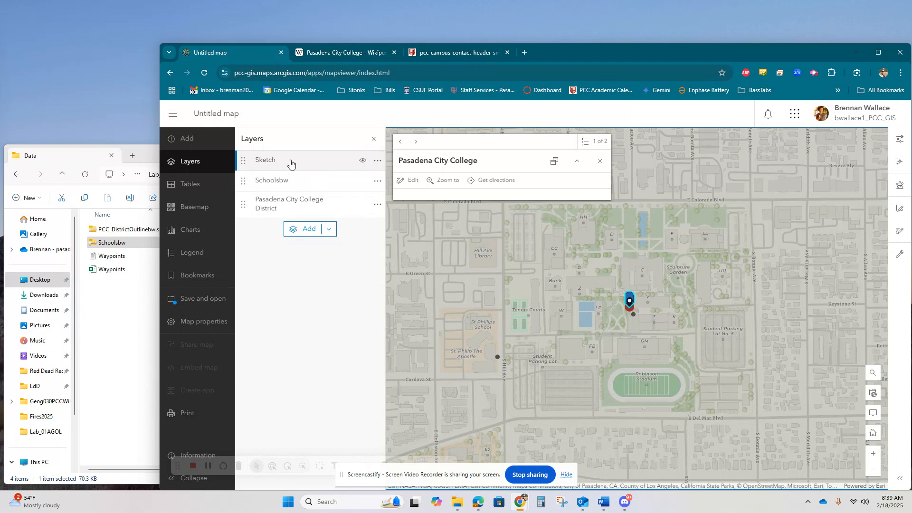
pyautogui.click(362, 162)
pyautogui.click(361, 162)
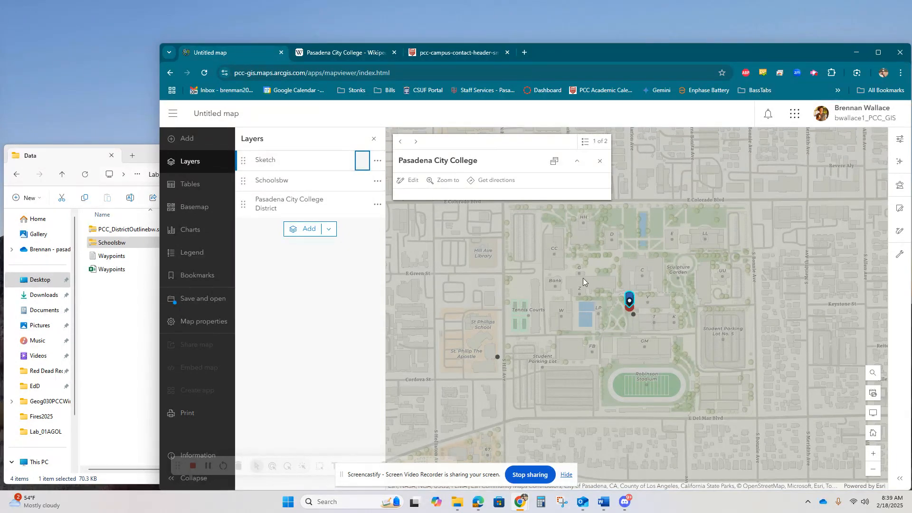
# Examine the Sketch layer's sketch settings and point style options, the feature editor, and the layer's properties
pyautogui.click(377, 161)
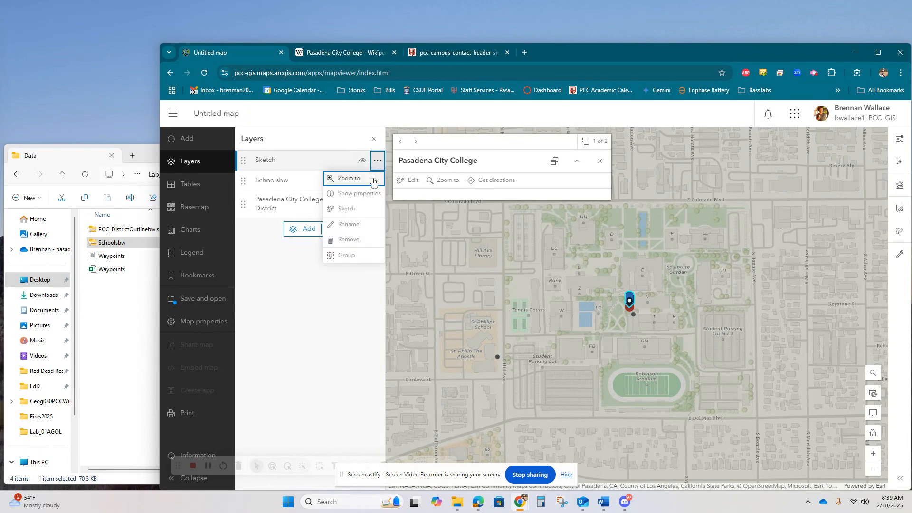
pyautogui.click(352, 208)
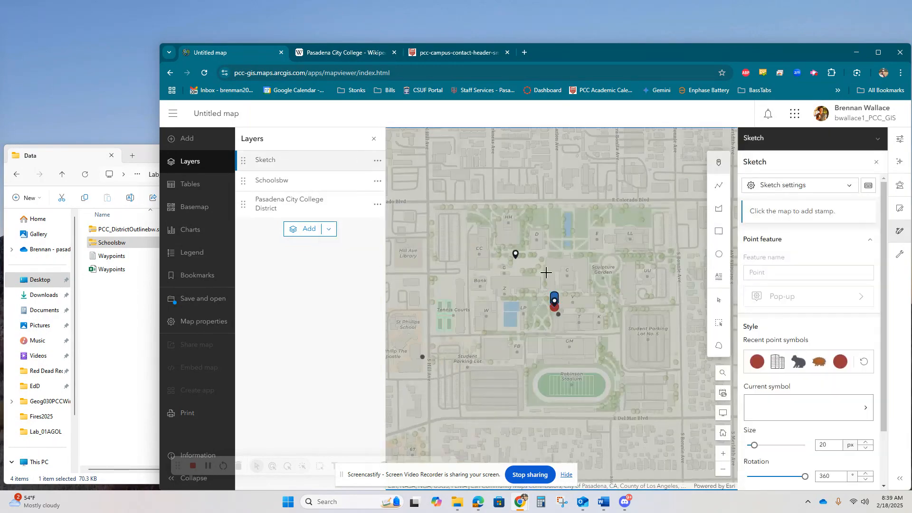
pyautogui.click(668, 279)
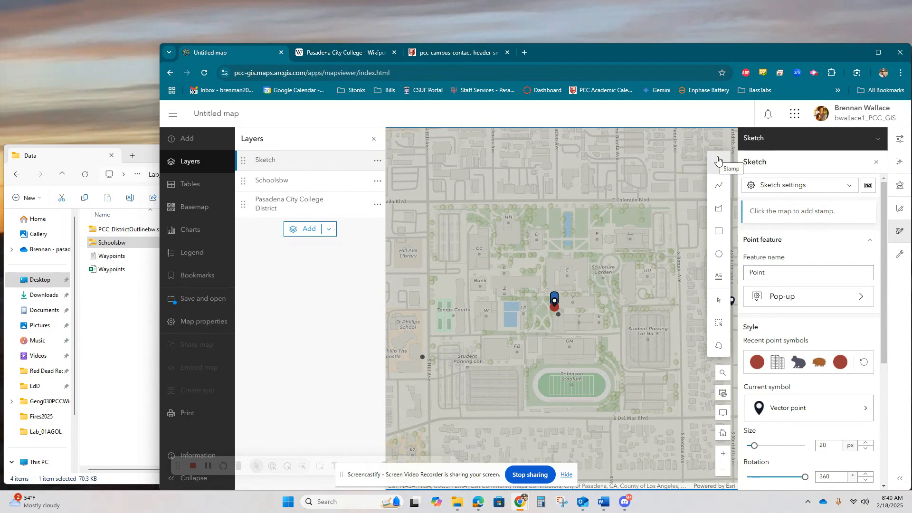
pyautogui.click(854, 192)
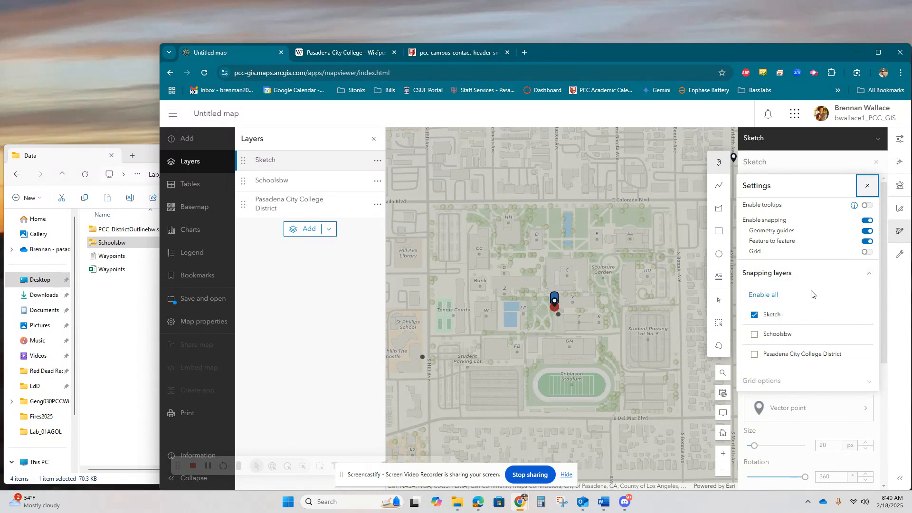
pyautogui.click(871, 185)
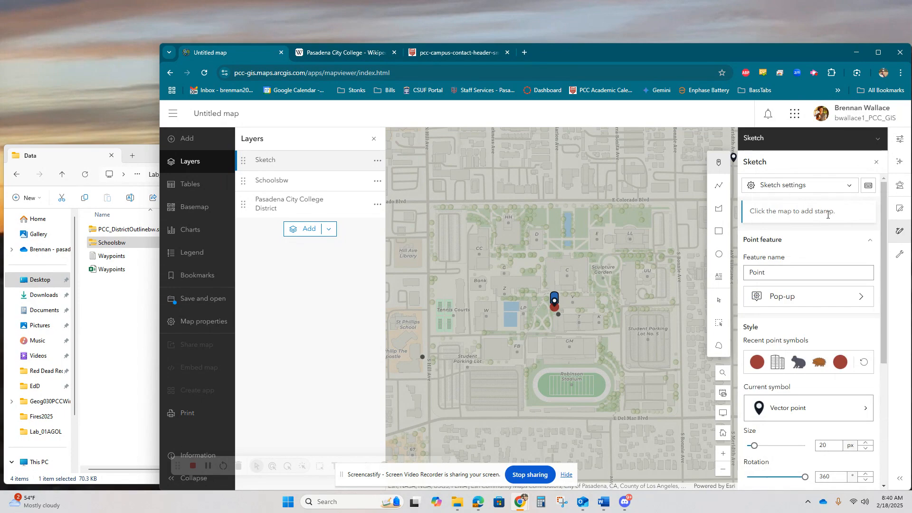
pyautogui.scroll(-4, 821, 244)
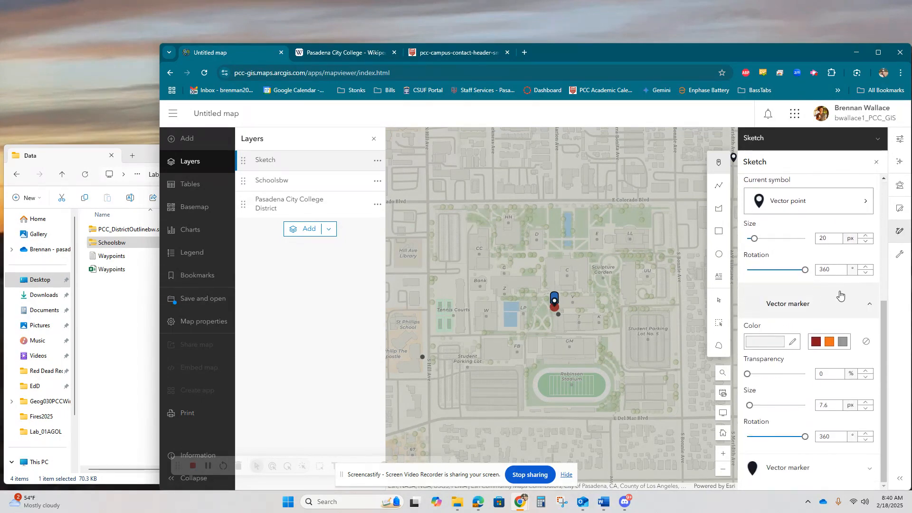
pyautogui.click(902, 213)
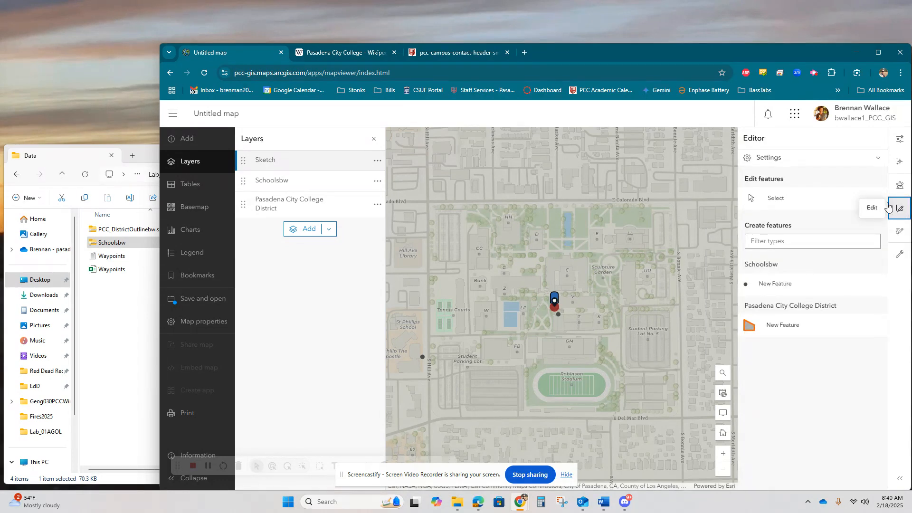
pyautogui.click(379, 162)
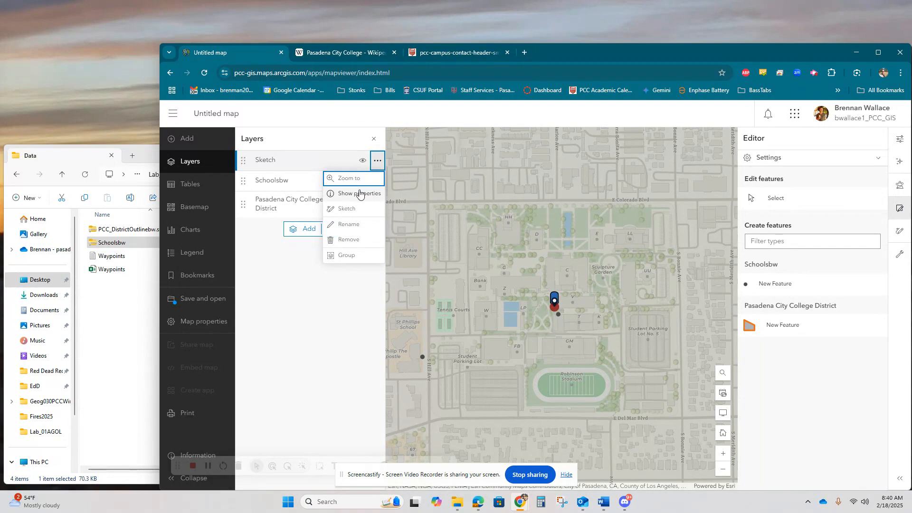
pyautogui.click(338, 193)
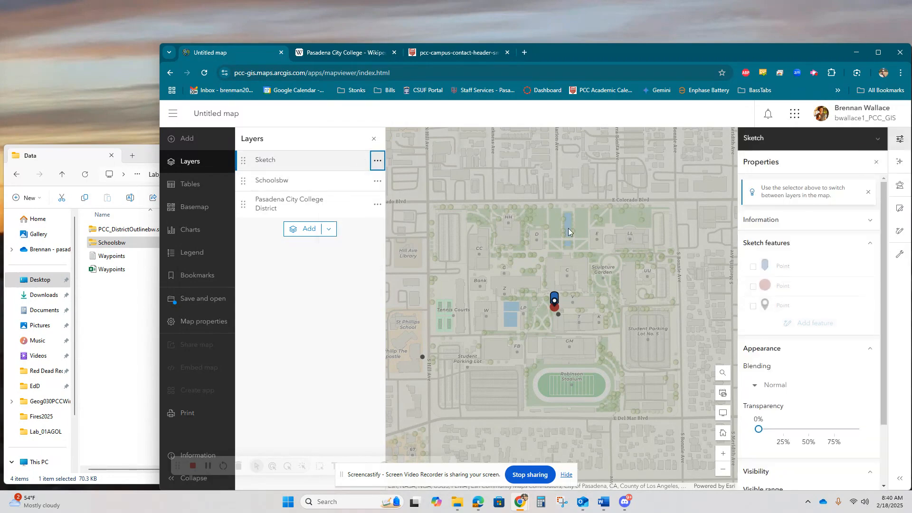
# Reopen the Sketch layer for sketching, select the blue marker on the campus and delete it
pyautogui.click(378, 160)
pyautogui.click(342, 209)
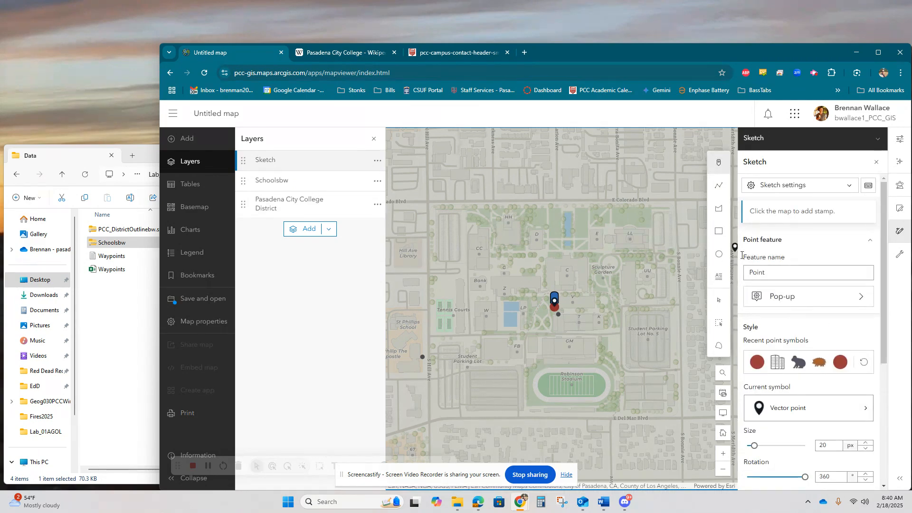
pyautogui.click(719, 303)
pyautogui.scroll(-1, 689, 295)
pyautogui.click(621, 296)
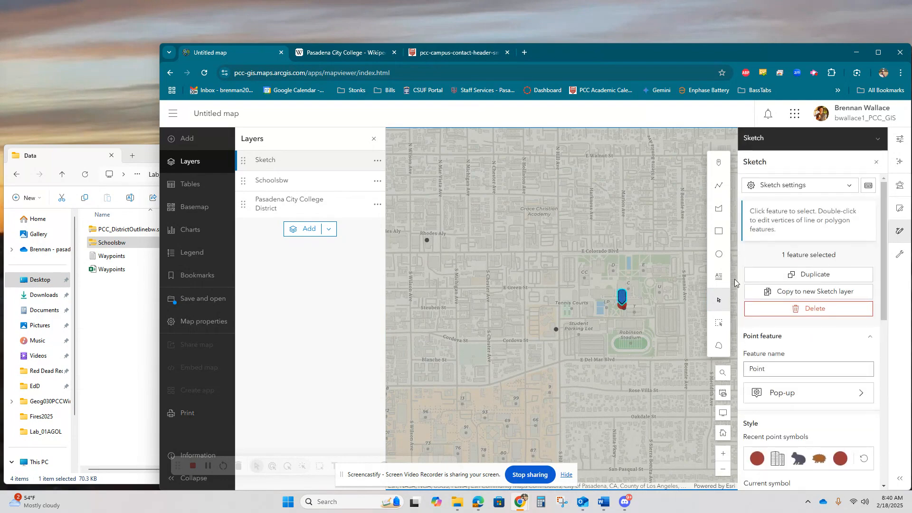
pyautogui.click(814, 314)
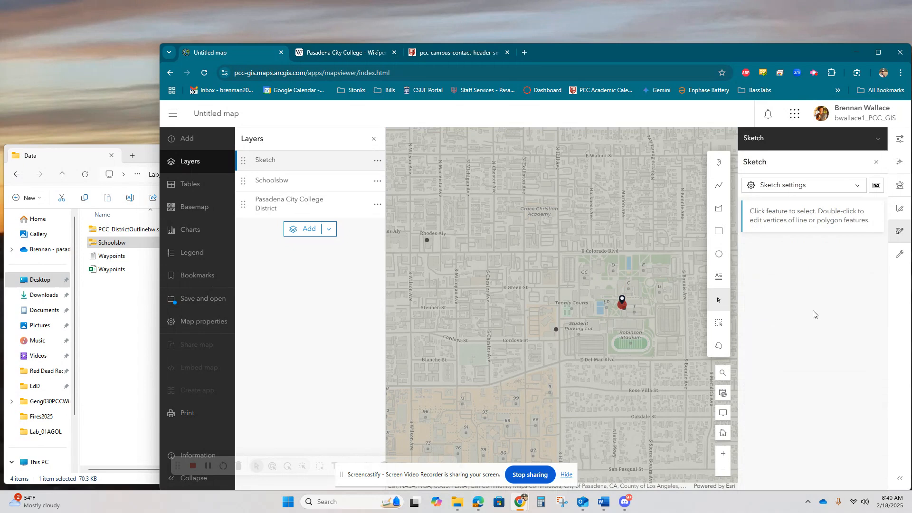
# Move the black pin slightly north, off the red circle marker beneath it, and delete the red marker
pyautogui.click(623, 306)
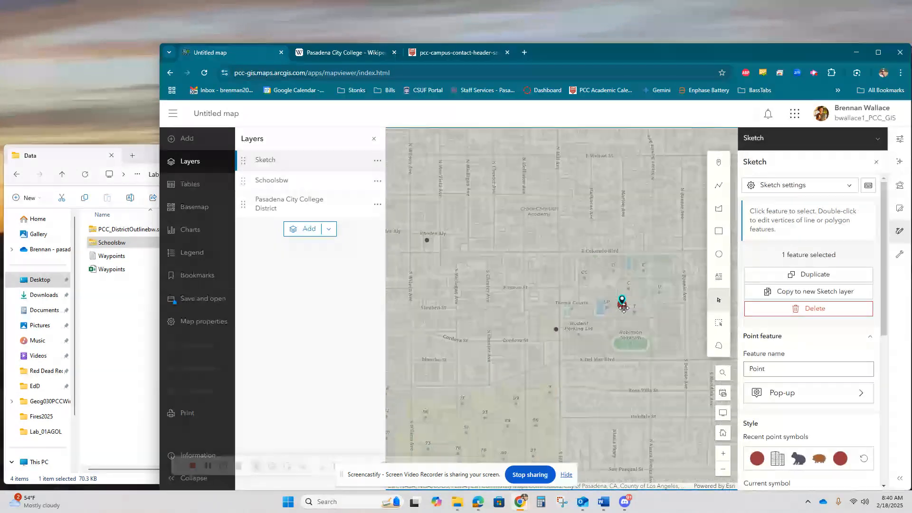
pyautogui.moveTo(623, 301); pyautogui.dragTo(625, 287)
pyautogui.click(623, 305)
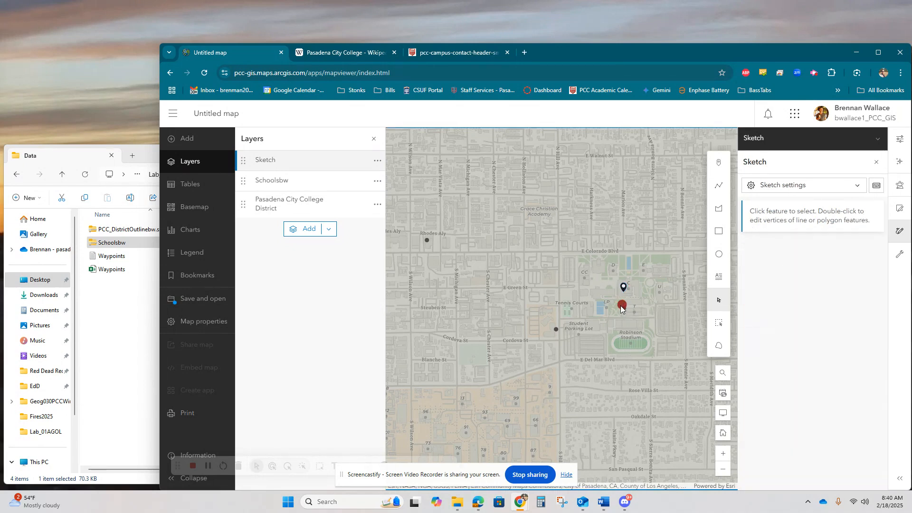
pyautogui.click(807, 310)
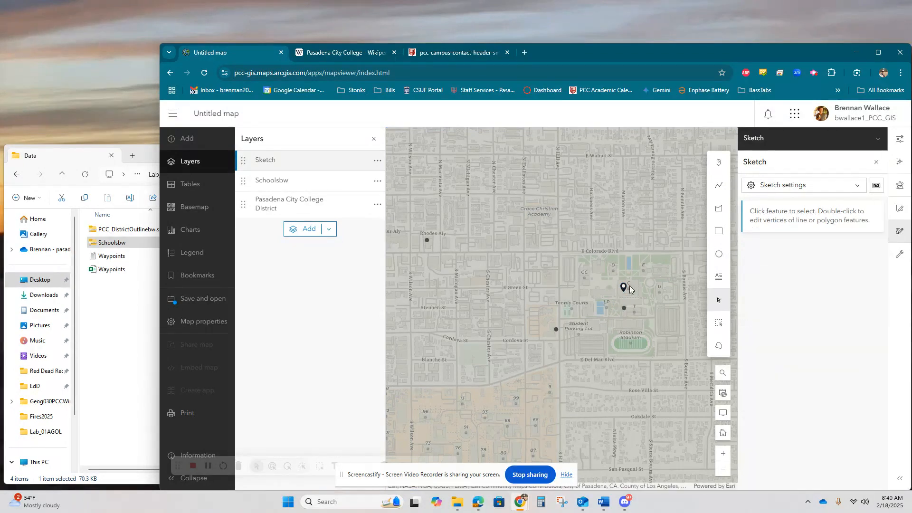
# Move the black pin back onto the campus school point and change its symbol to the red circle from the recent point symbols
pyautogui.click(624, 288)
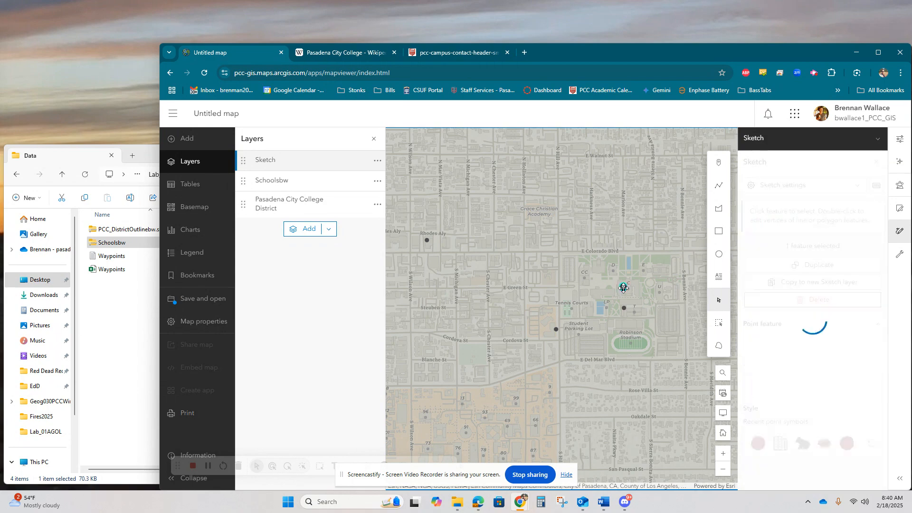
pyautogui.moveTo(625, 288); pyautogui.dragTo(624, 304)
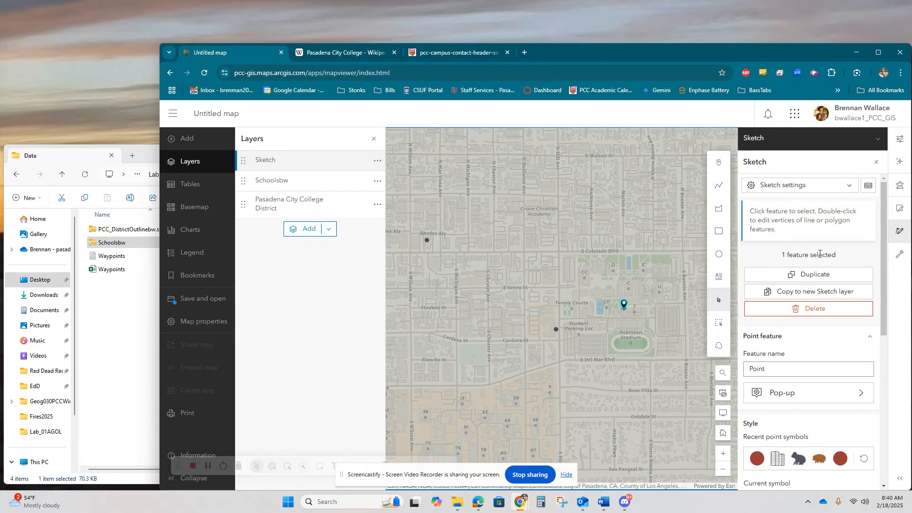
pyautogui.click(759, 462)
pyautogui.scroll(-1, 760, 457)
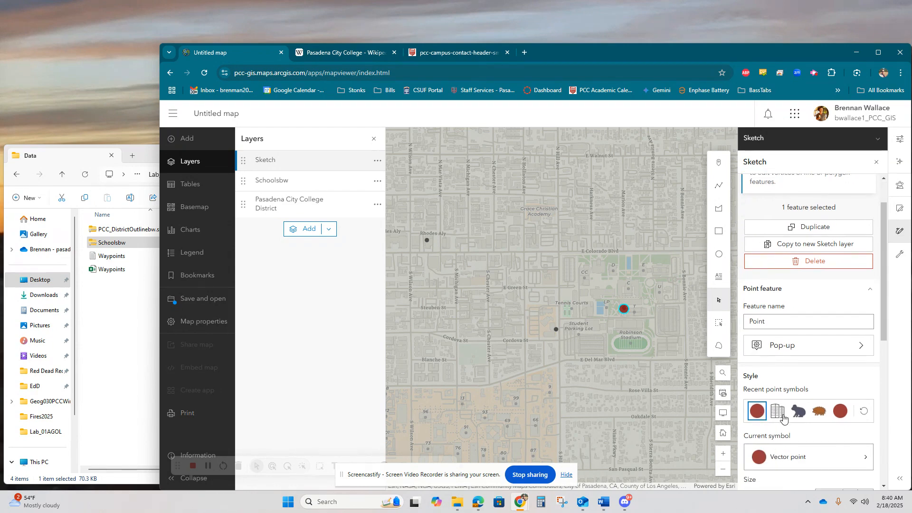
pyautogui.click(778, 414)
pyautogui.scroll(-1, 776, 417)
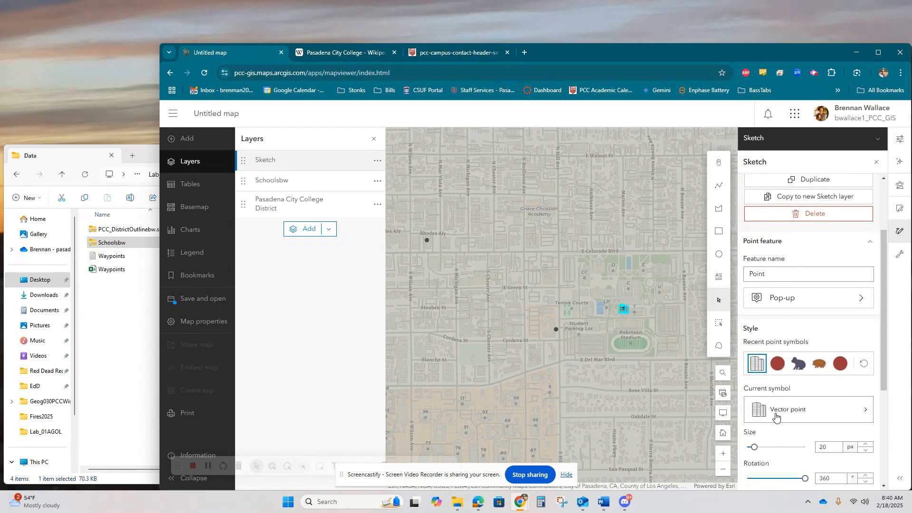
pyautogui.click(778, 363)
pyautogui.scroll(-5, 840, 374)
pyautogui.scroll(10, 841, 374)
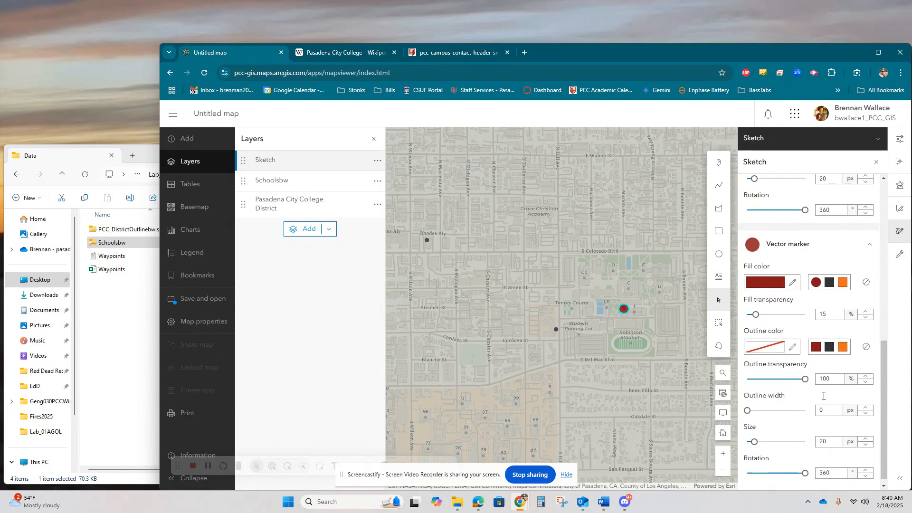
pyautogui.click(877, 162)
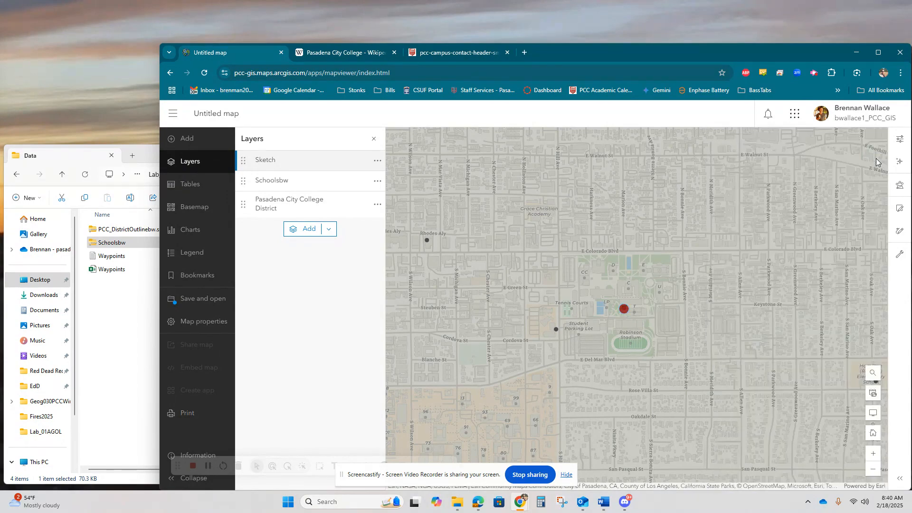
# Check the restyled campus point's pop-up and view the map around the Pasadena City College District
pyautogui.click(697, 311)
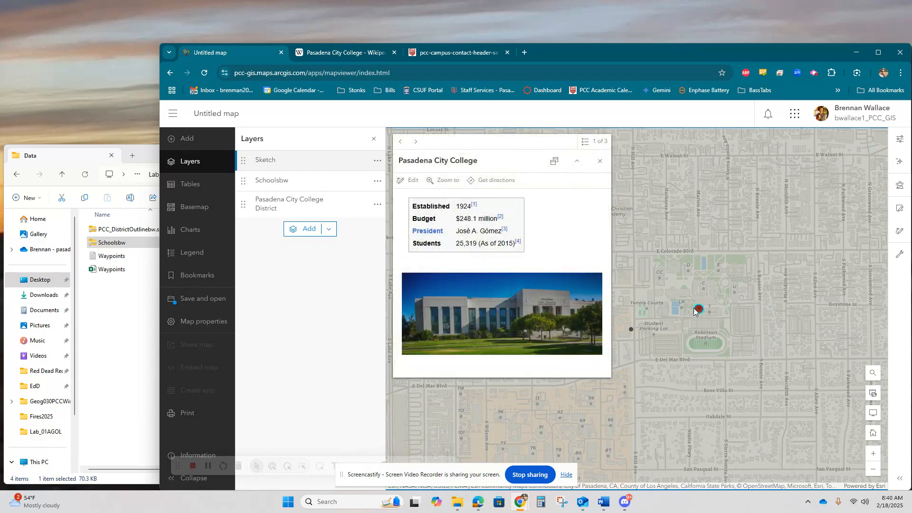
pyautogui.click(600, 162)
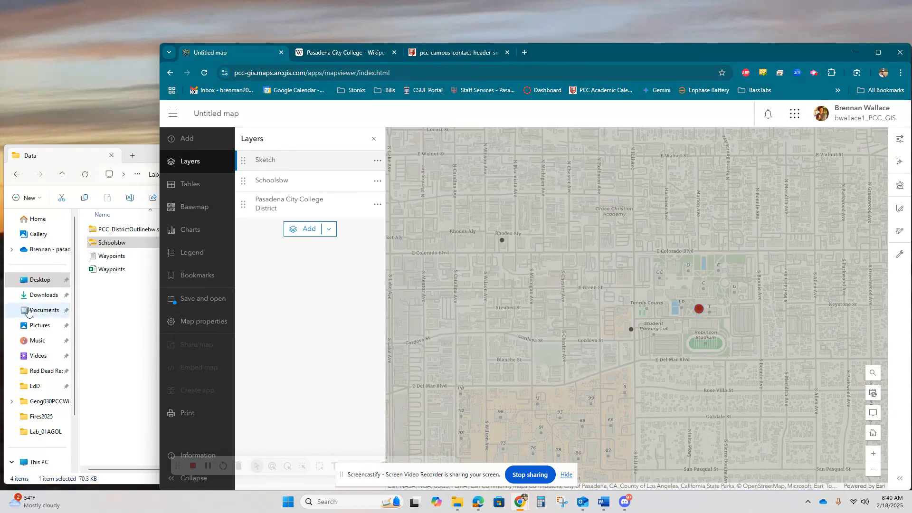
pyautogui.scroll(-2, 610, 302)
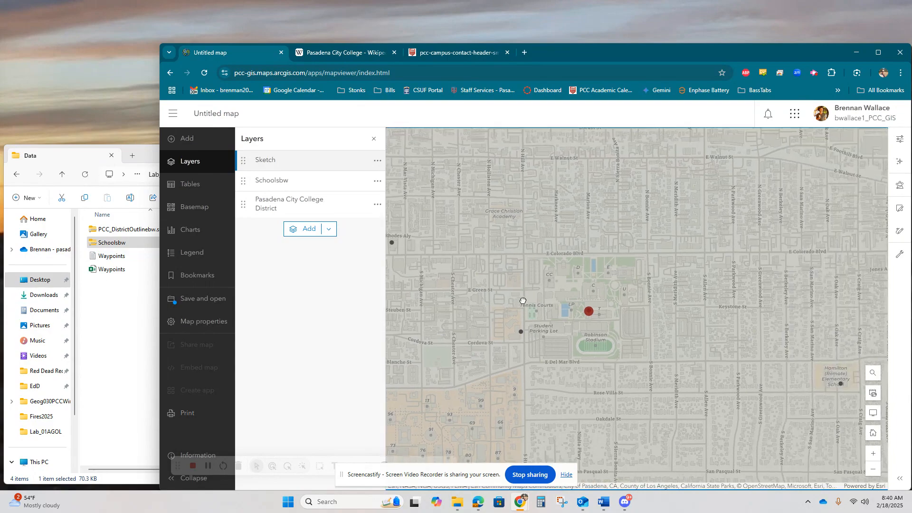
pyautogui.scroll(-4, 555, 295)
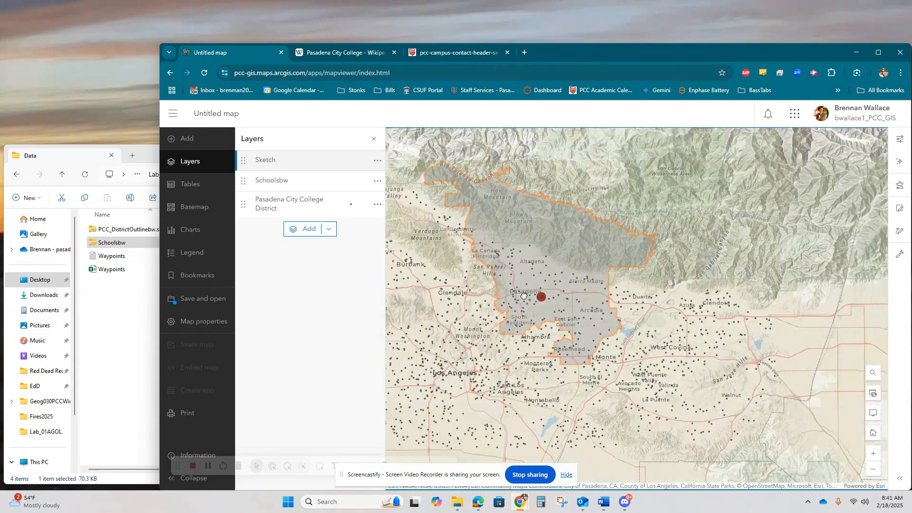
pyautogui.scroll(3, 521, 291)
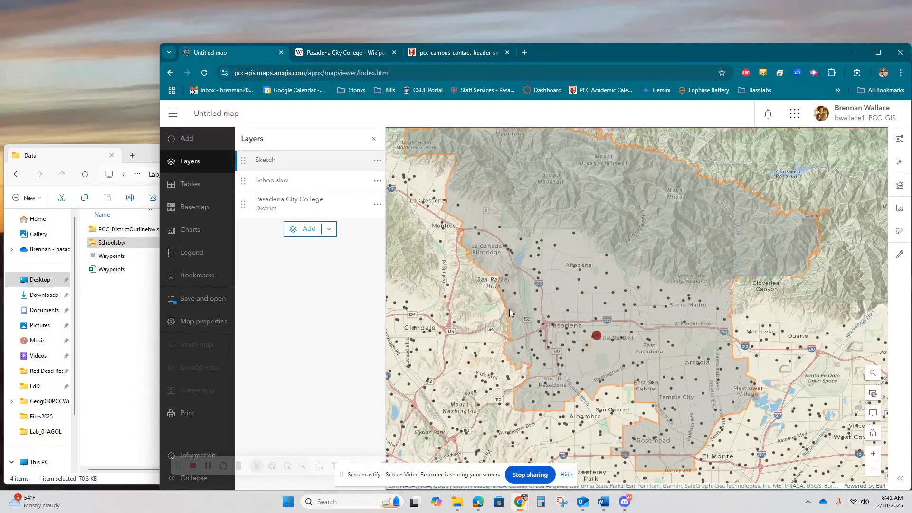
# Save the map with the title "PCC District and Schools"
pyautogui.click(209, 301)
pyautogui.click(279, 300)
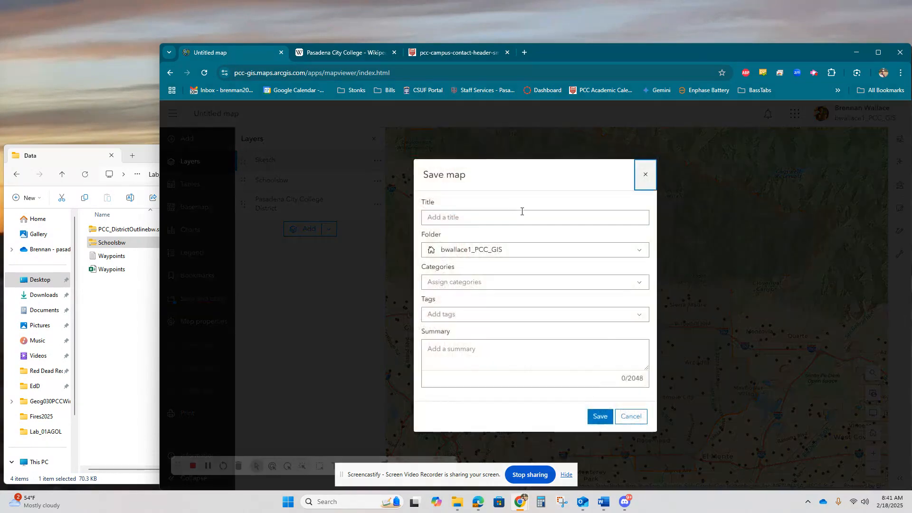
pyautogui.click(517, 218)
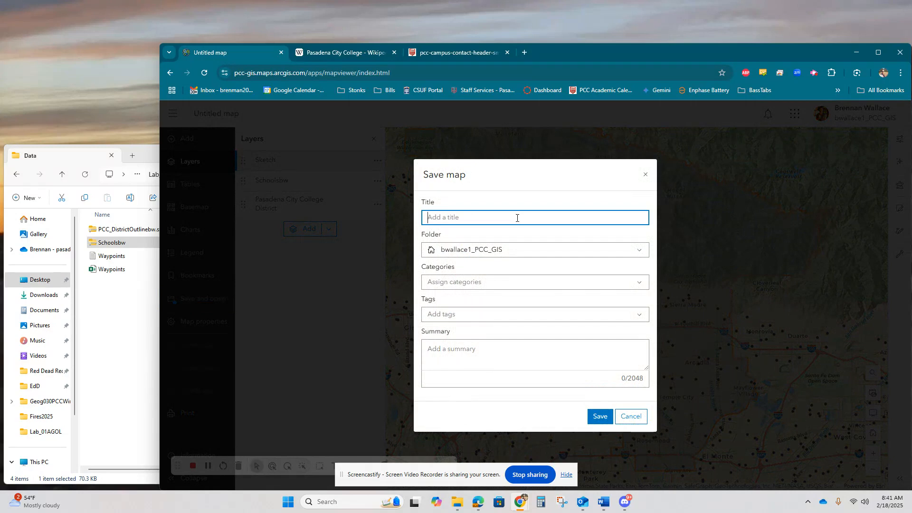
pyautogui.write('PCC District and Schools')
pyautogui.click(592, 417)
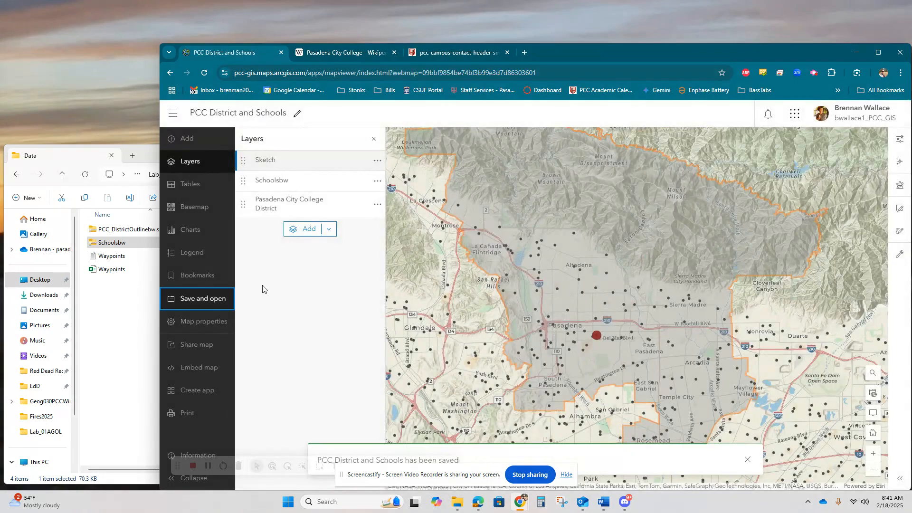
# Set the map's sharing level to Everyone (public) and save the sharing setting
pyautogui.click(207, 324)
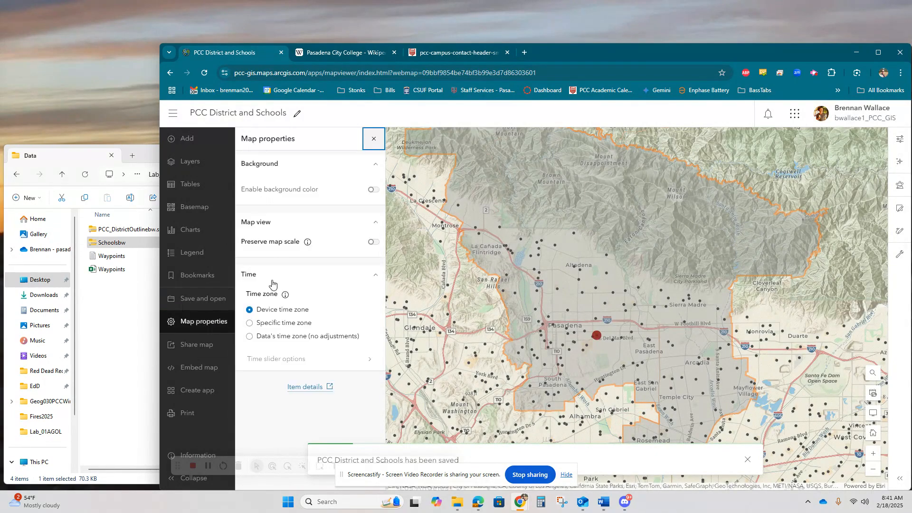
pyautogui.click(200, 346)
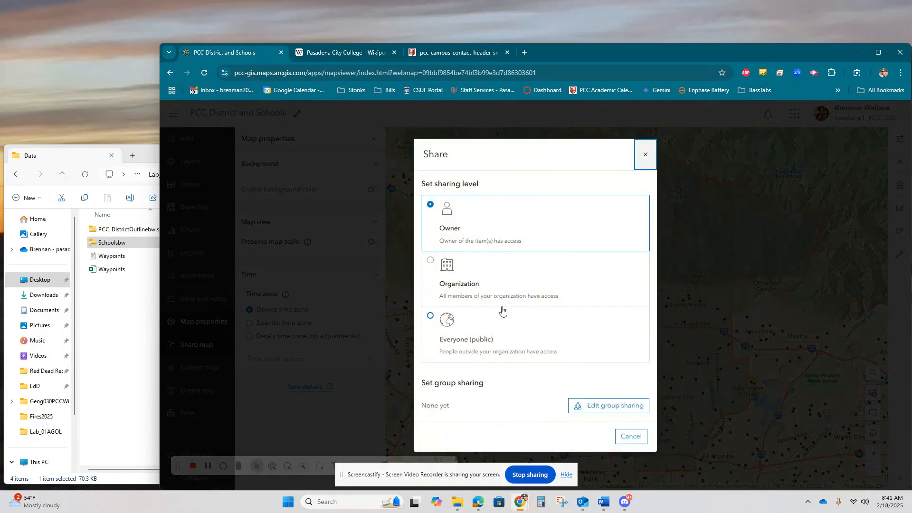
pyautogui.click(431, 317)
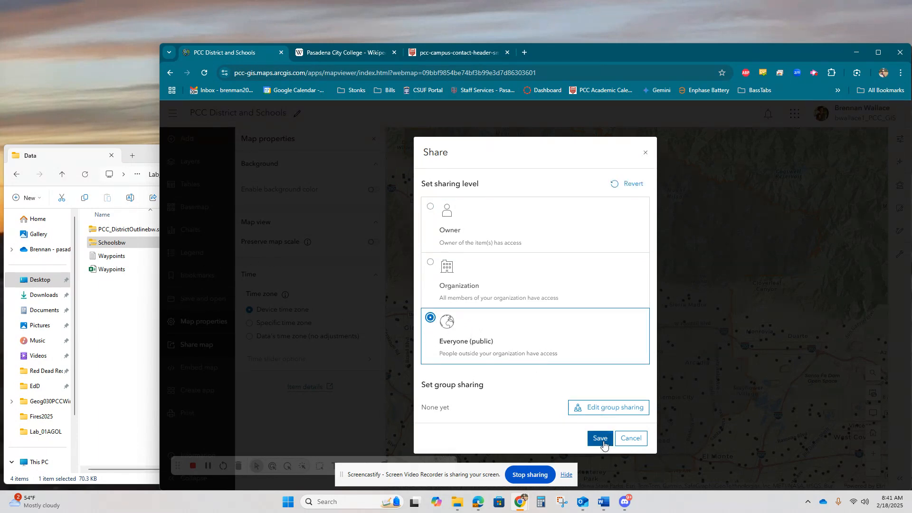
pyautogui.click(602, 439)
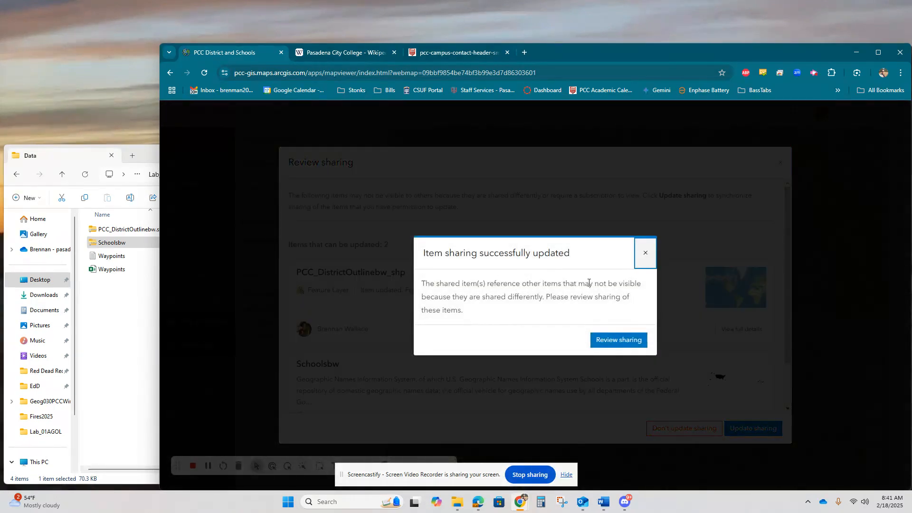
# Review the sharing of the PCC_DistrictOutlinebw_shp and Schoolsbw layers and update it to match the map
pyautogui.click(645, 254)
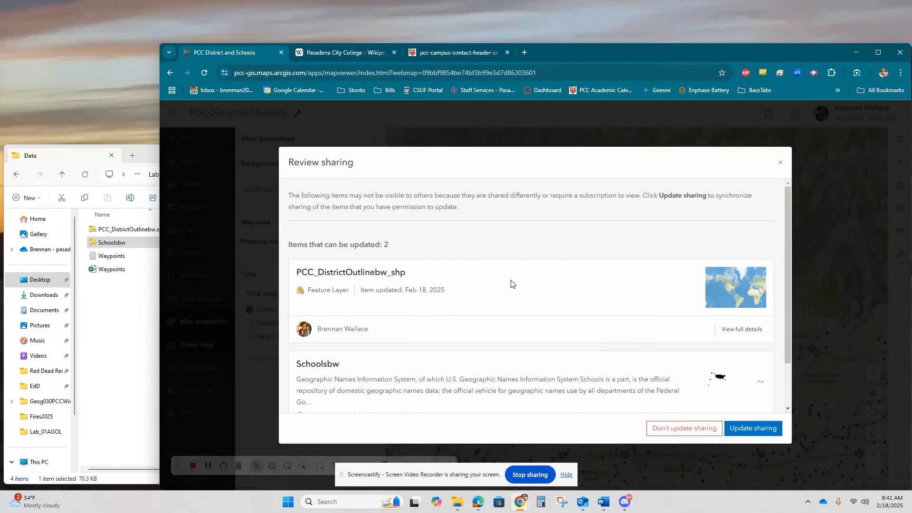
pyautogui.scroll(-1, 525, 298)
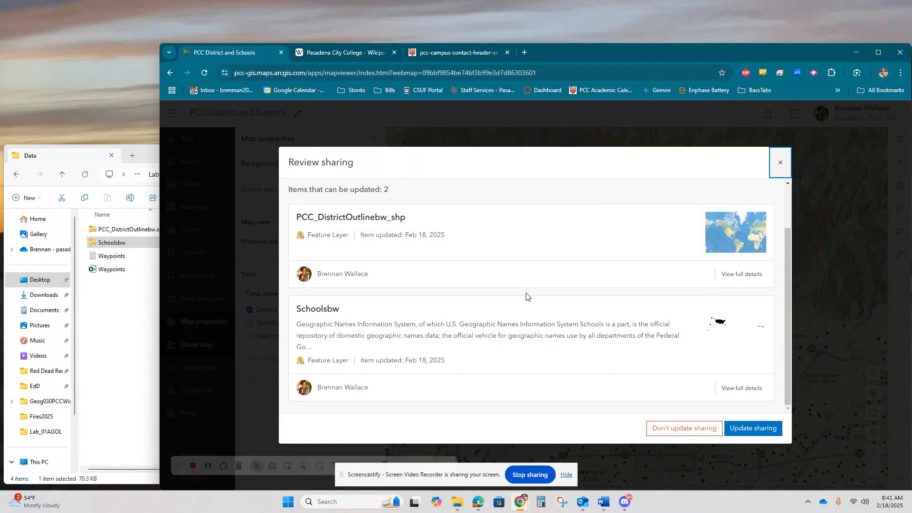
pyautogui.scroll(1, 529, 297)
pyautogui.scroll(-1, 542, 314)
pyautogui.scroll(1, 618, 357)
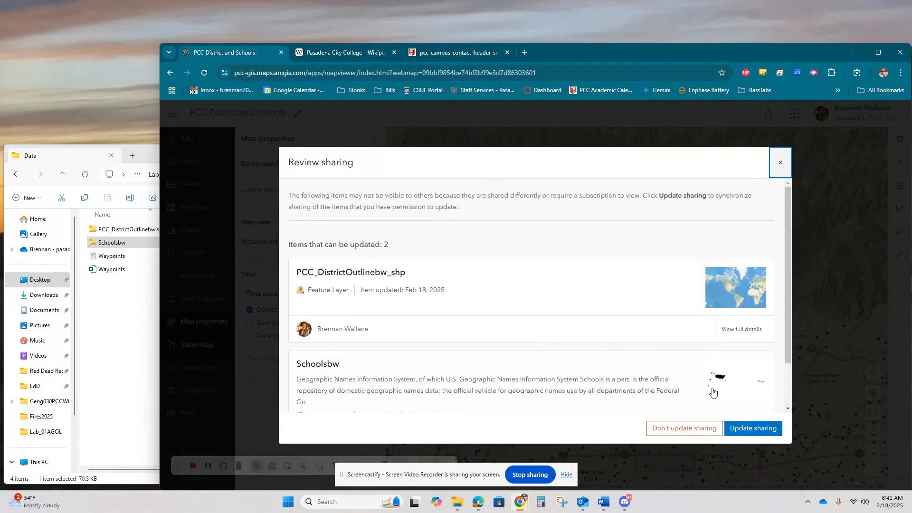
pyautogui.click(763, 429)
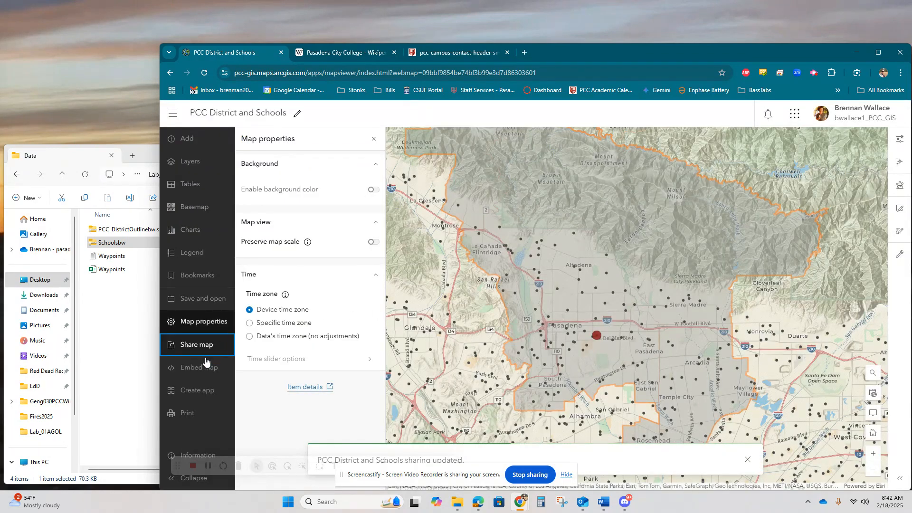
# Close the map properties and save the shared map again
pyautogui.click(210, 322)
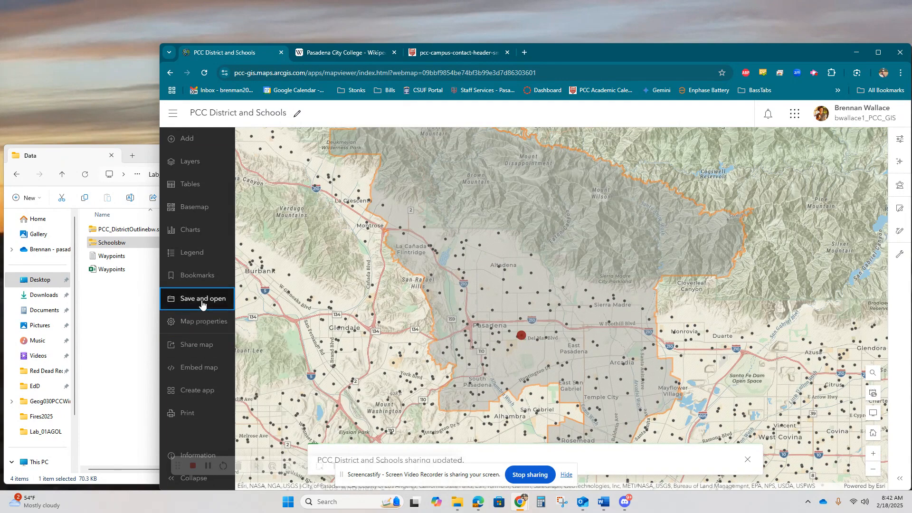
pyautogui.click(222, 300)
pyautogui.click(261, 297)
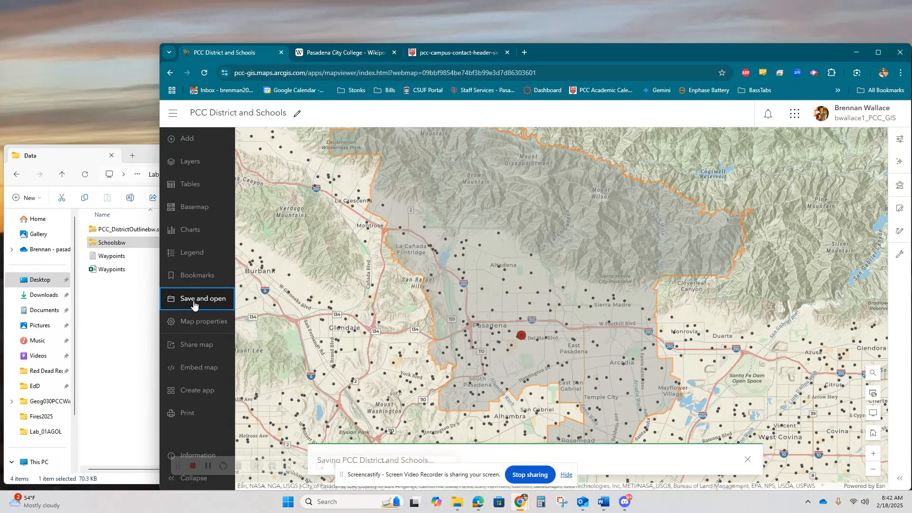
# Copy the map's web address, switch to Microsoft Edge and open the shared map there without signing in
pyautogui.click(557, 70)
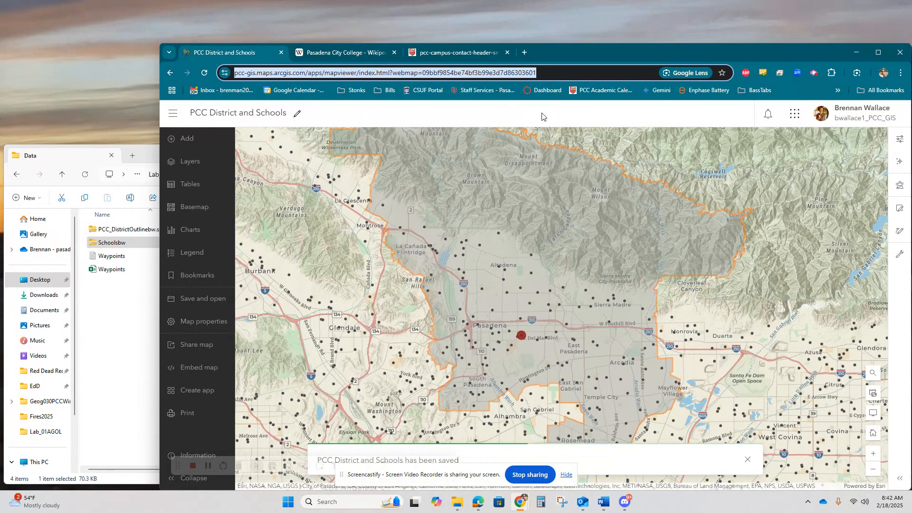
pyautogui.click(478, 501)
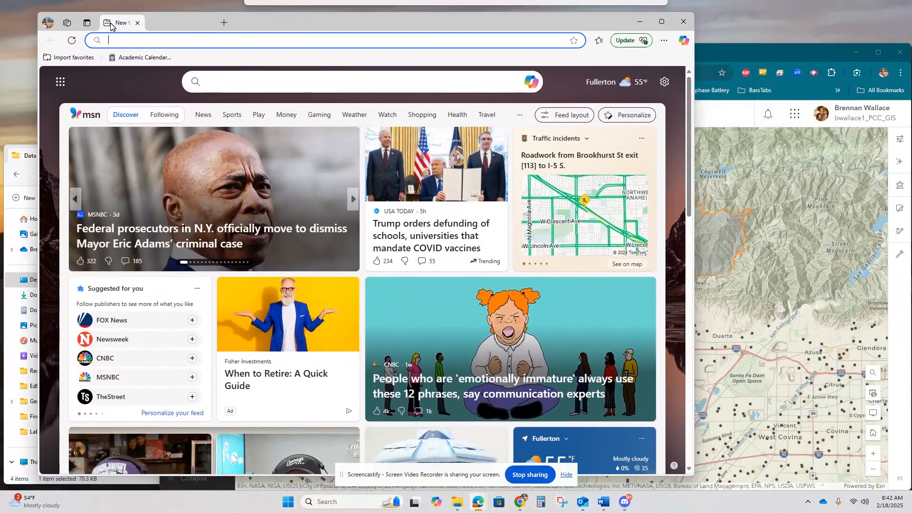
pyautogui.moveTo(111, 23); pyautogui.dragTo(97, 26)
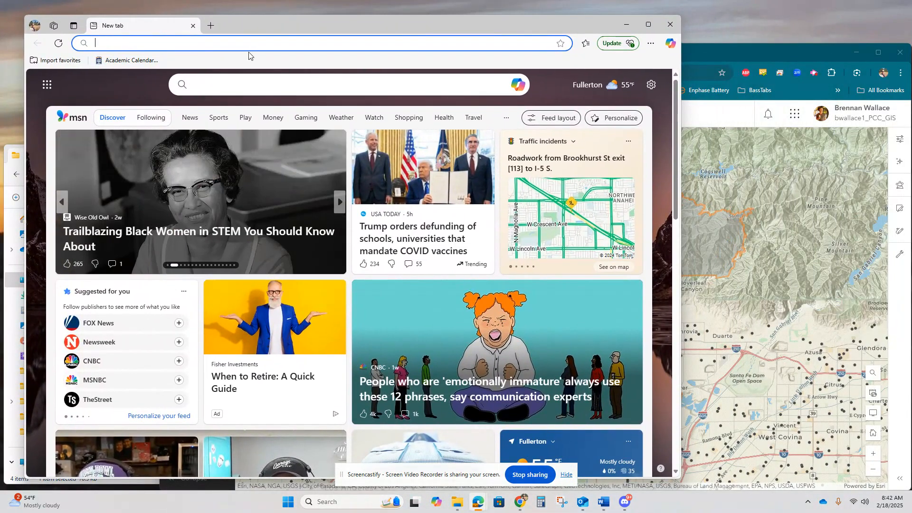
pyautogui.write('https://pcc-gis.maps.arcgis.com/apps/mapviewer/index.html?webmap=09bbf9854be74bf3b99e3d7d86303601')
pyautogui.press('Return')
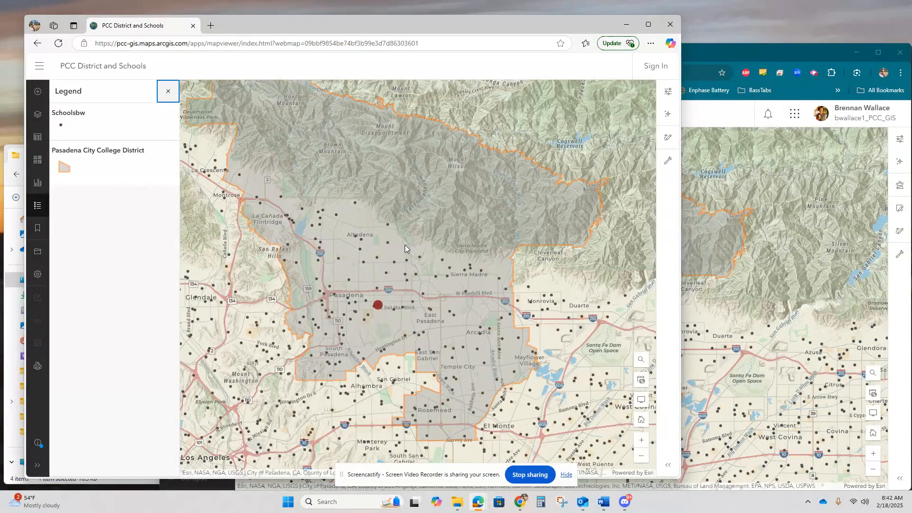
# Check the shared map's layers and the red campus point's pop-up text and image, and close the Edge window
pyautogui.scroll(-1, 407, 243)
pyautogui.scroll(1, 404, 243)
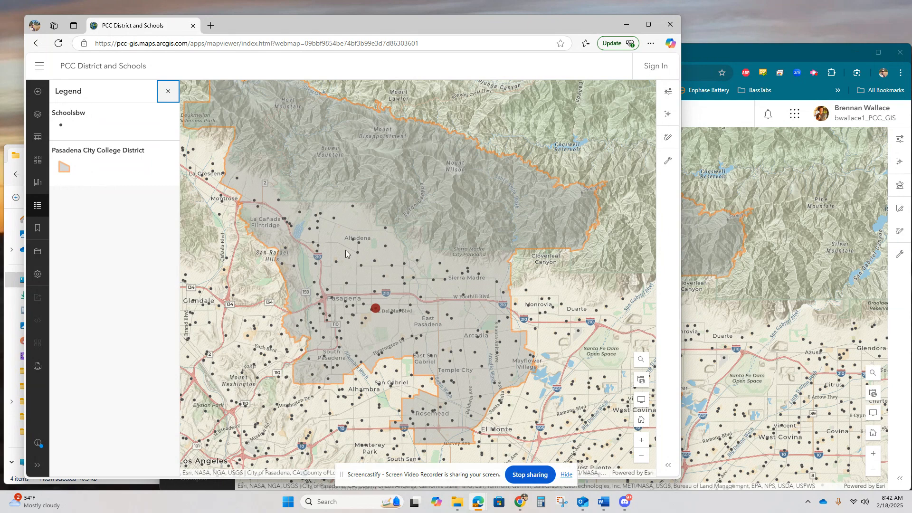
pyautogui.moveTo(345, 254); pyautogui.dragTo(360, 272)
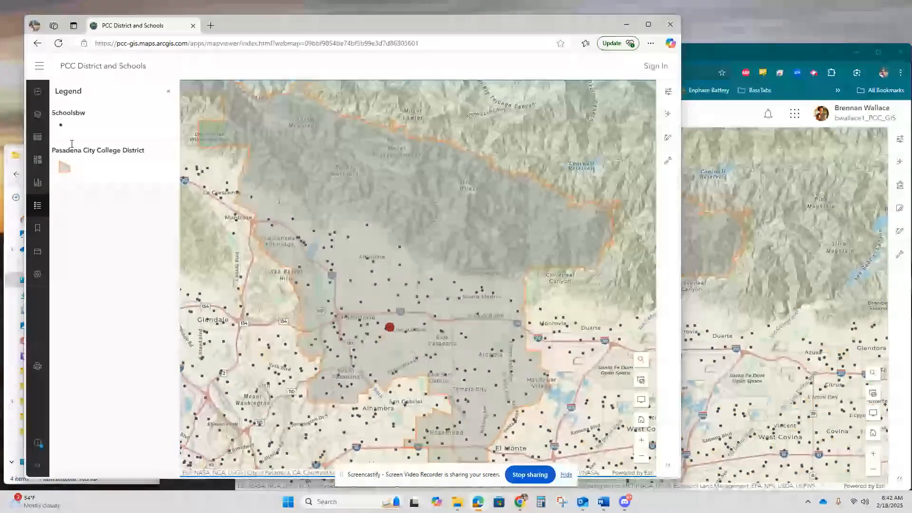
pyautogui.scroll(-1, 372, 278)
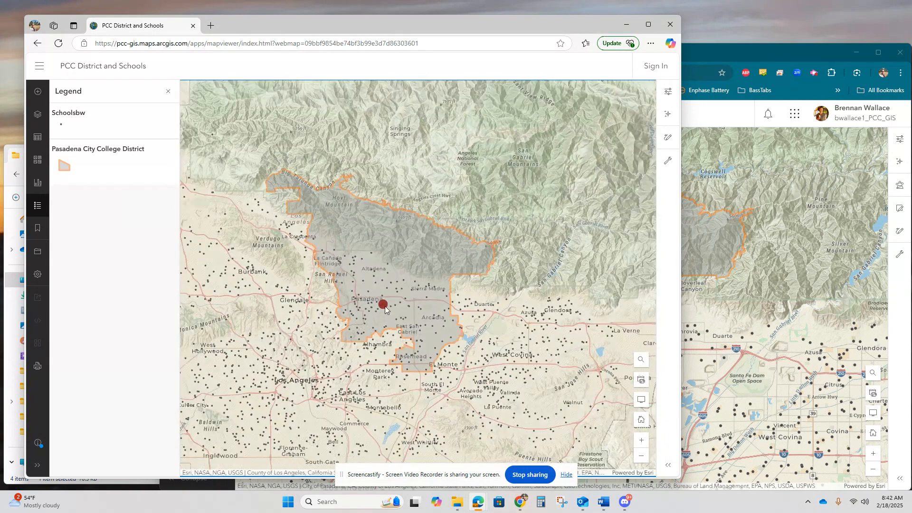
pyautogui.scroll(1, 386, 307)
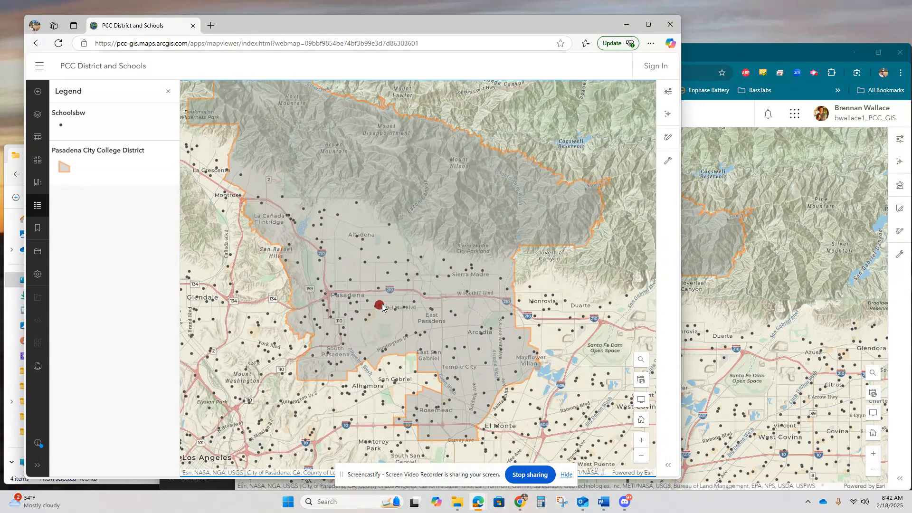
pyautogui.click(379, 306)
pyautogui.scroll(-2, 403, 245)
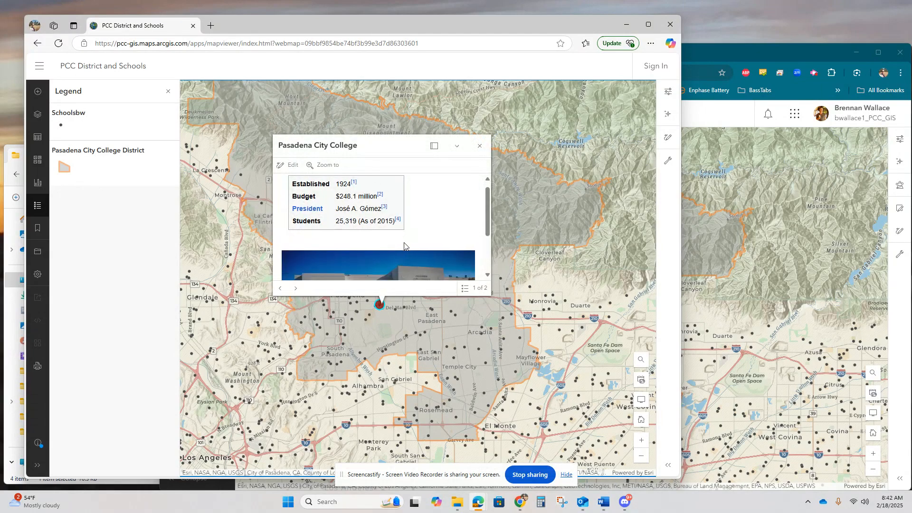
pyautogui.scroll(2, 409, 243)
pyautogui.scroll(-2, 407, 241)
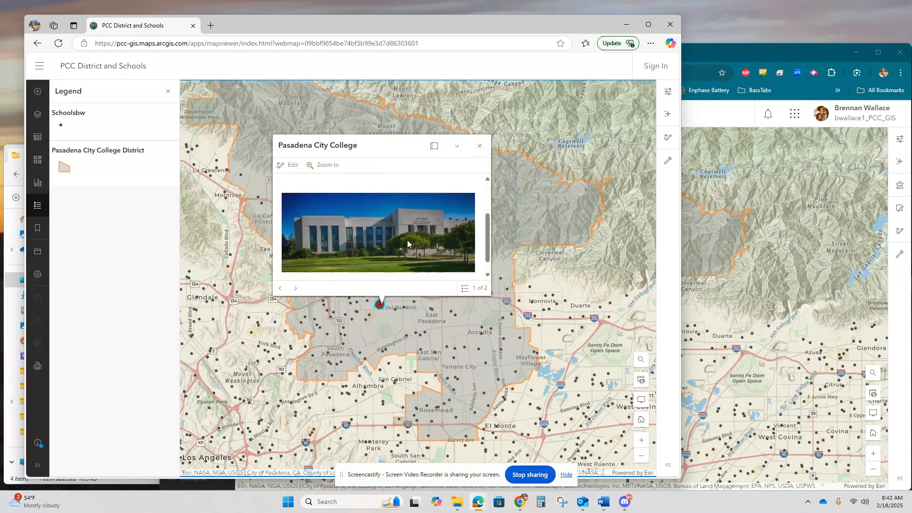
pyautogui.scroll(2, 418, 231)
pyautogui.click(480, 145)
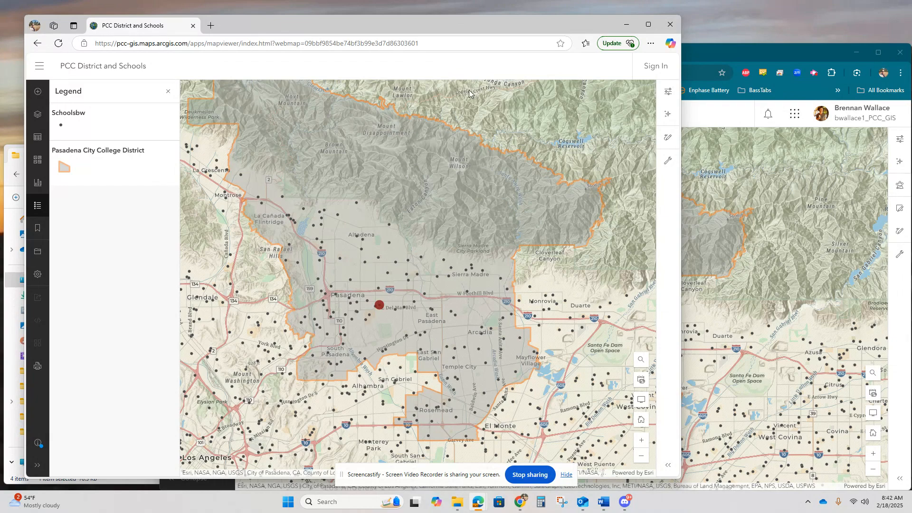
pyautogui.click(670, 24)
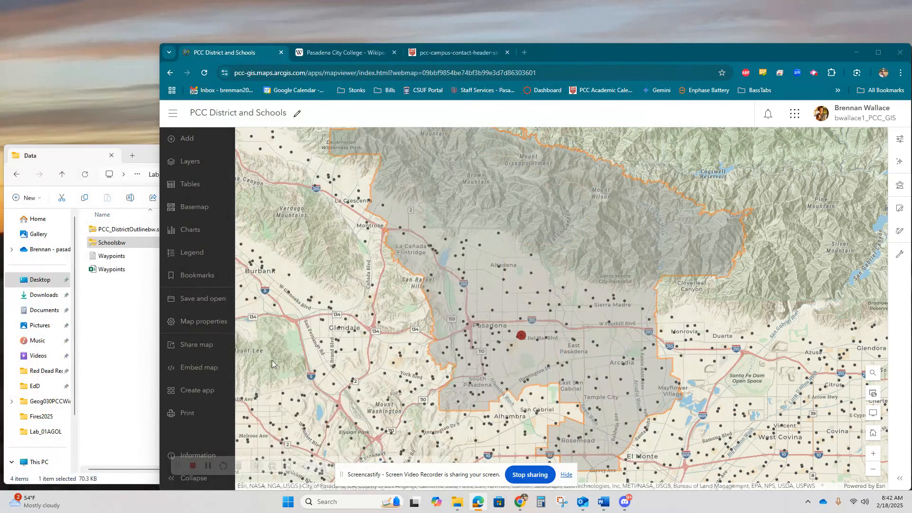